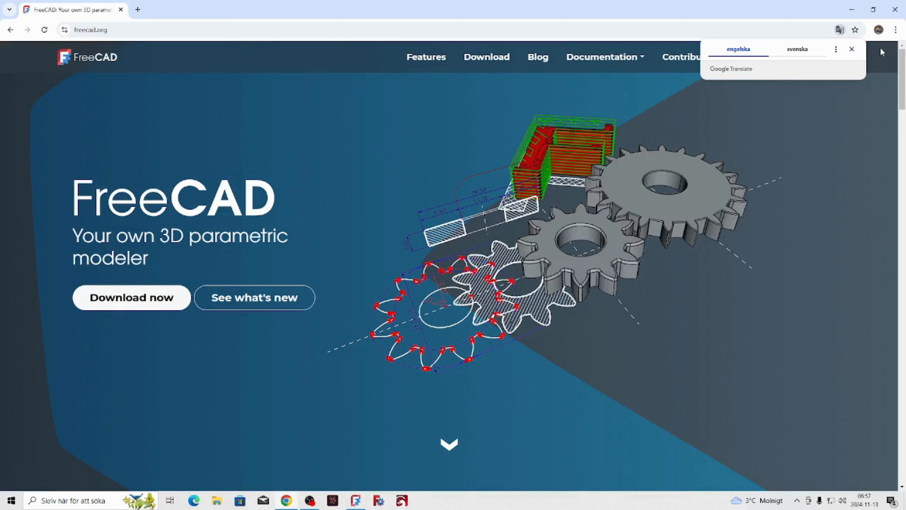
- Open the FreeCAD downloads page and review the installers offered per platform and the release candidate and development version sections
click(852, 49)
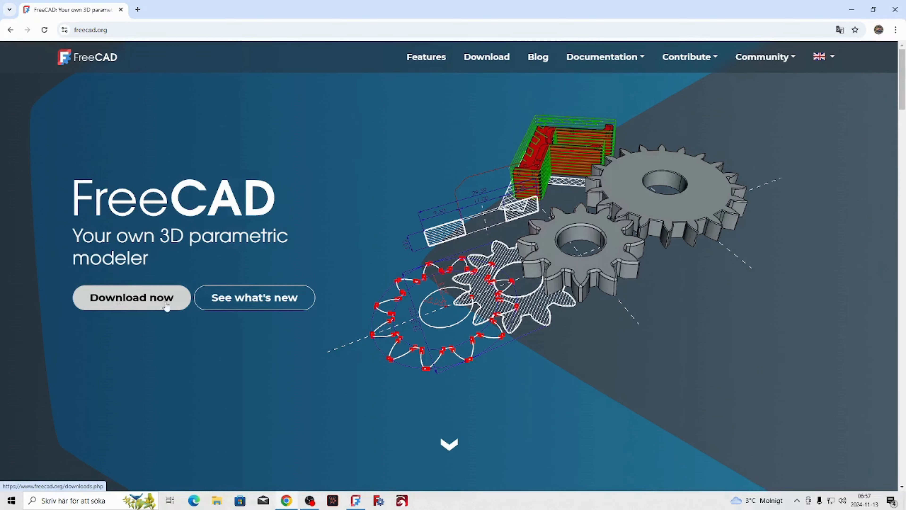
click(134, 301)
scroll(309, 194, down, 3)
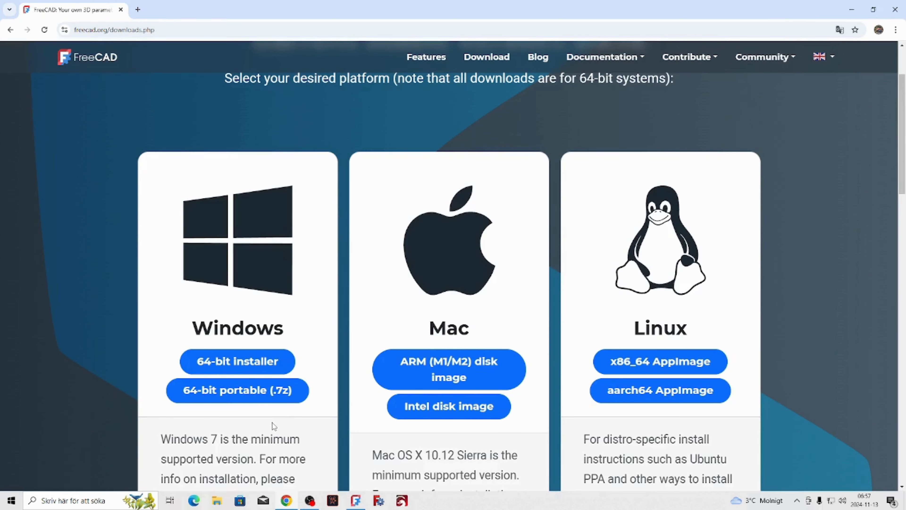
scroll(339, 360, up, 3)
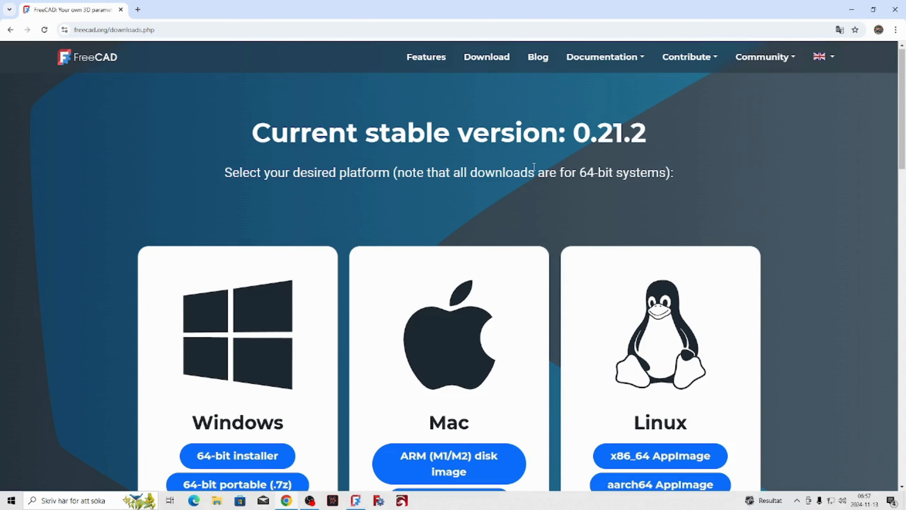
scroll(416, 164, down, 3)
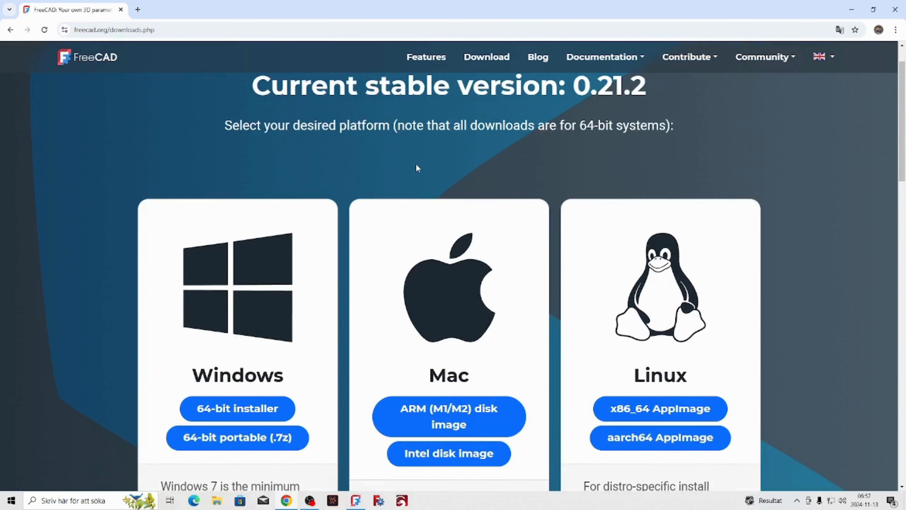
scroll(416, 164, down, 10)
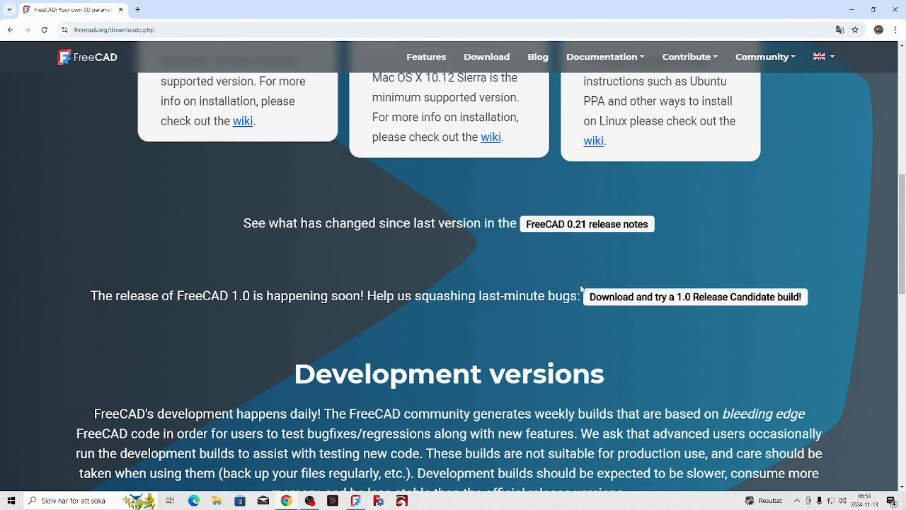
scroll(585, 285, up, 2)
scroll(584, 284, up, 9)
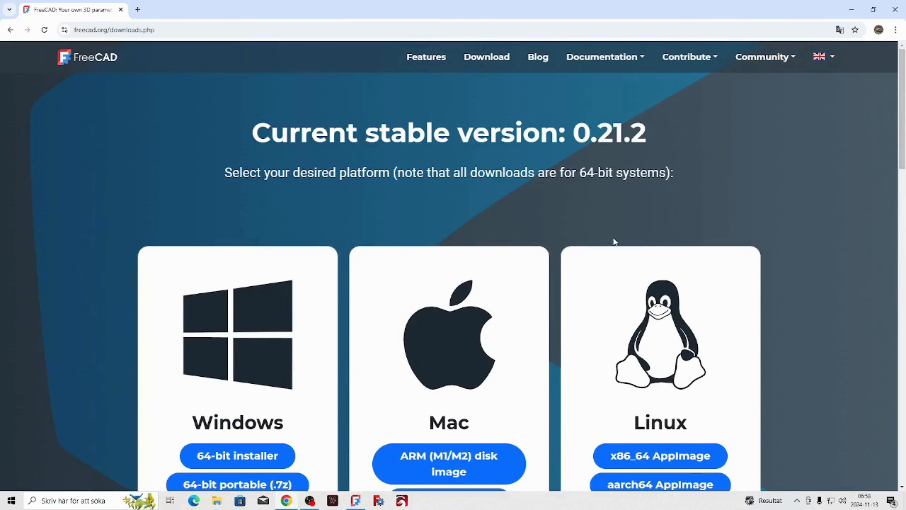
- Open FreeCAD's GitHub repository from the site's community links and read through the README to the Installing section
click(767, 61)
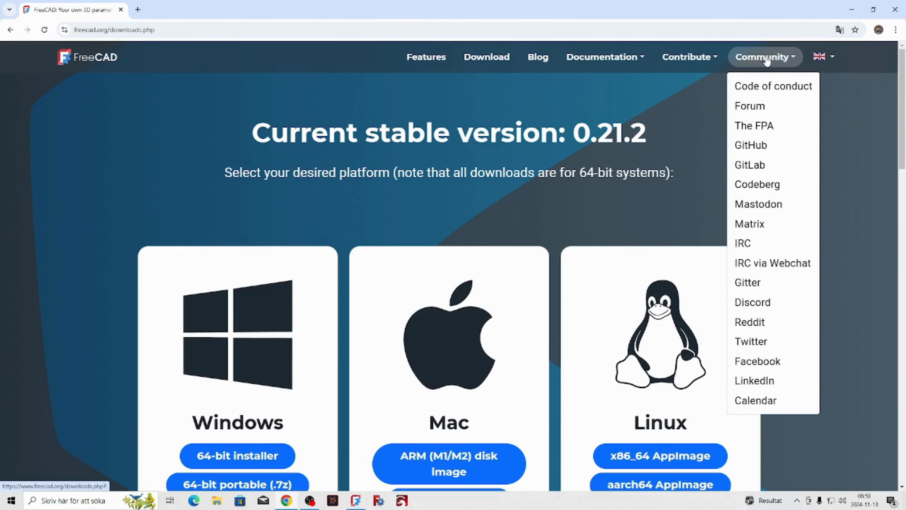
click(753, 146)
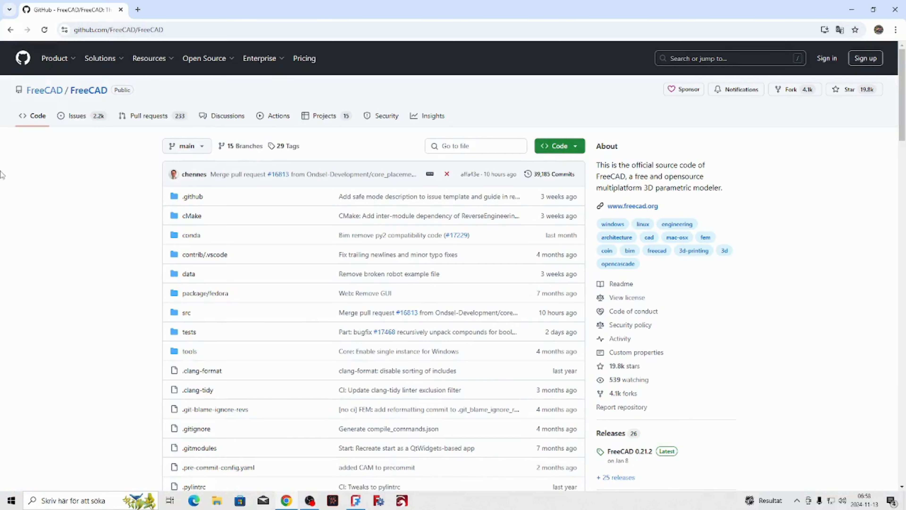
scroll(378, 137, down, 5)
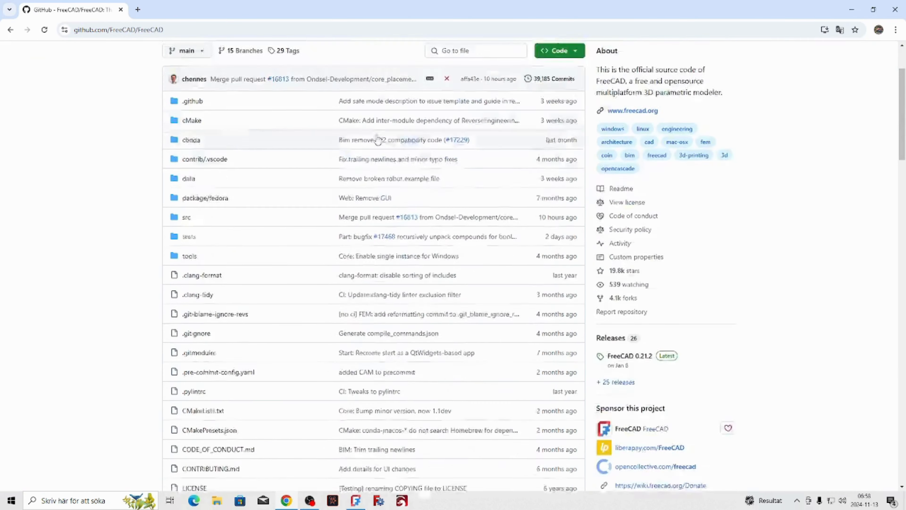
scroll(362, 134, down, 3)
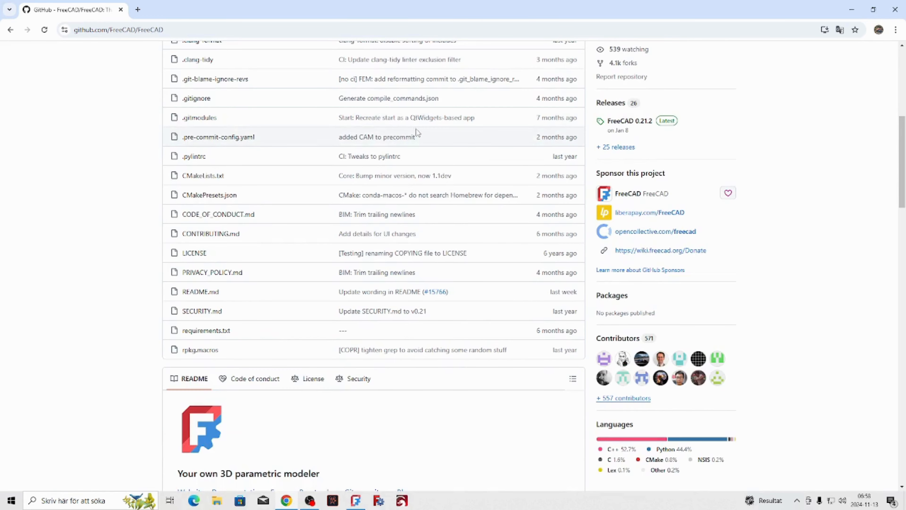
scroll(410, 132, down, 6)
scroll(397, 146, down, 5)
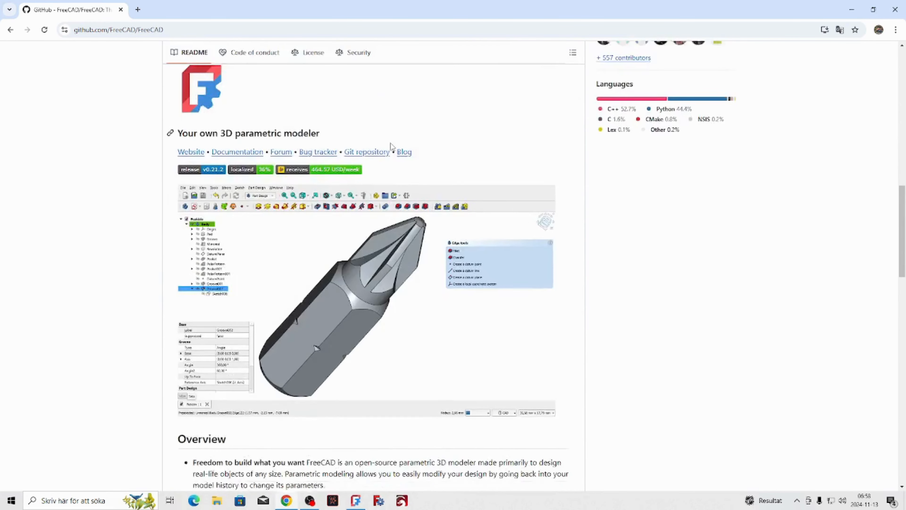
scroll(404, 186, down, 10)
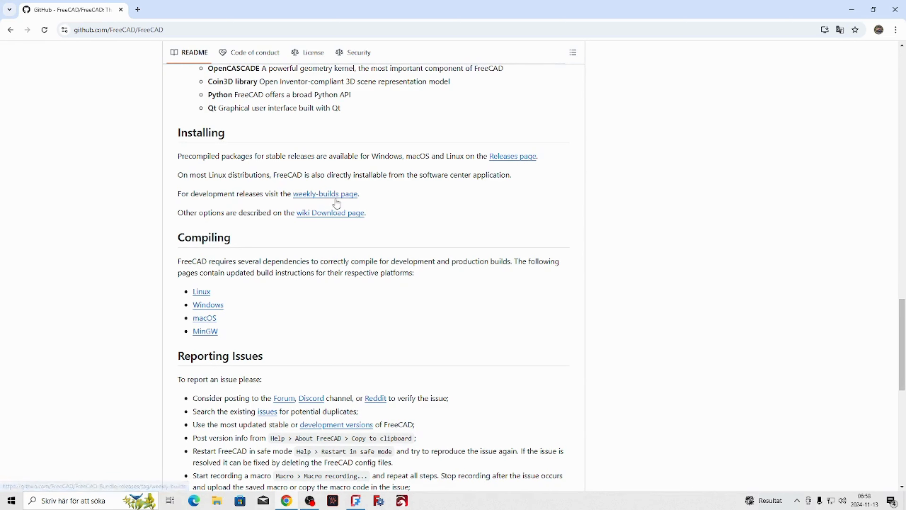
- Open the weekly-builds release page and examine its build assets and release description
click(317, 196)
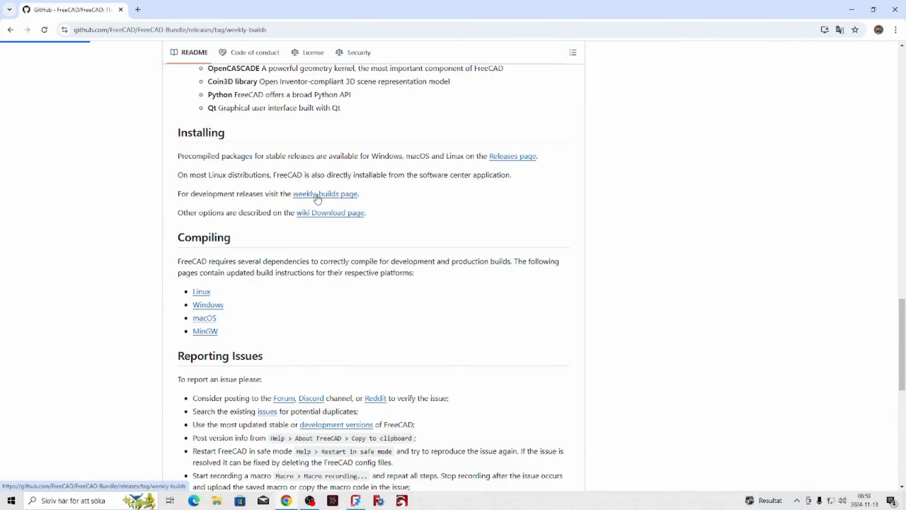
scroll(389, 173, down, 3)
scroll(388, 173, down, 5)
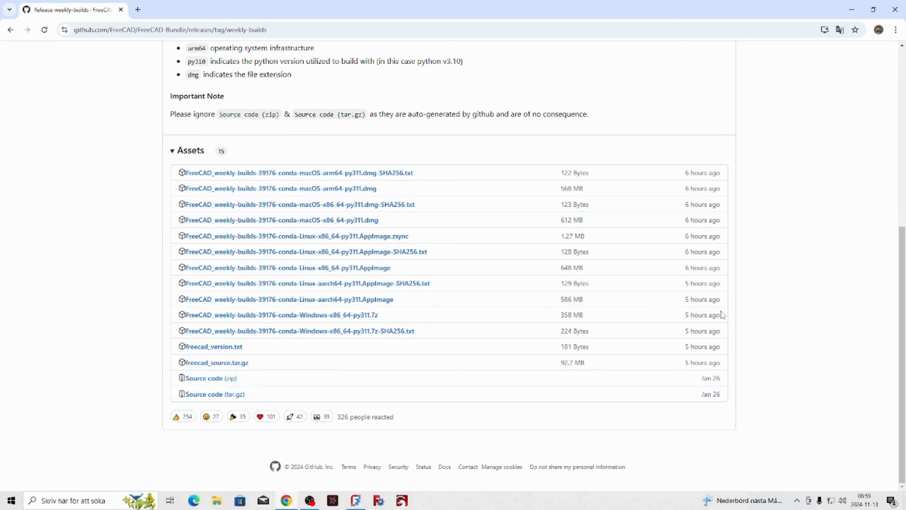
mouse_move(720, 312)
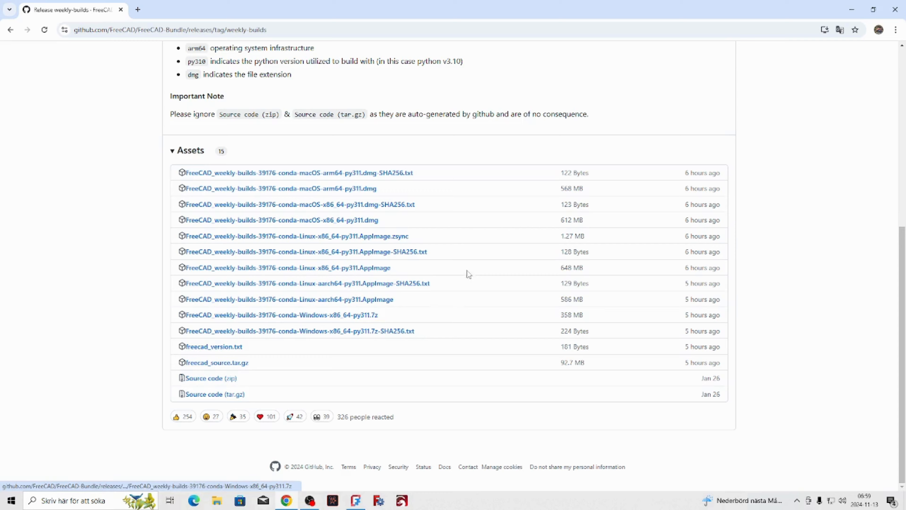
scroll(477, 234, up, 1)
scroll(477, 233, up, 10)
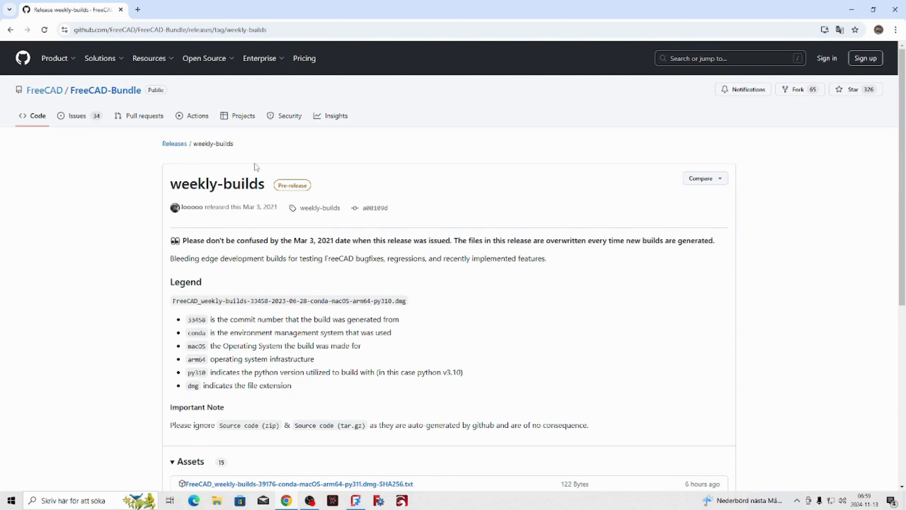
- Return to the FreeCAD downloads page and review the 1.0 Release Candidate download section
click(11, 34)
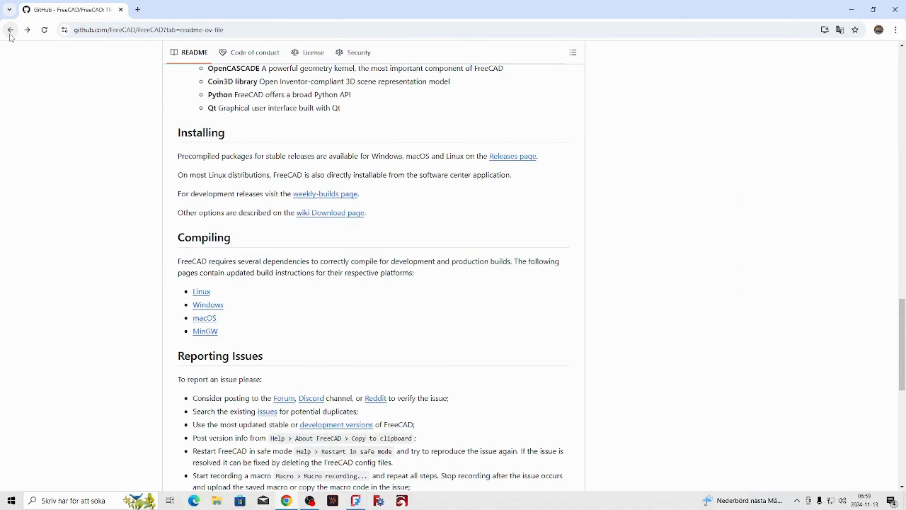
click(11, 34)
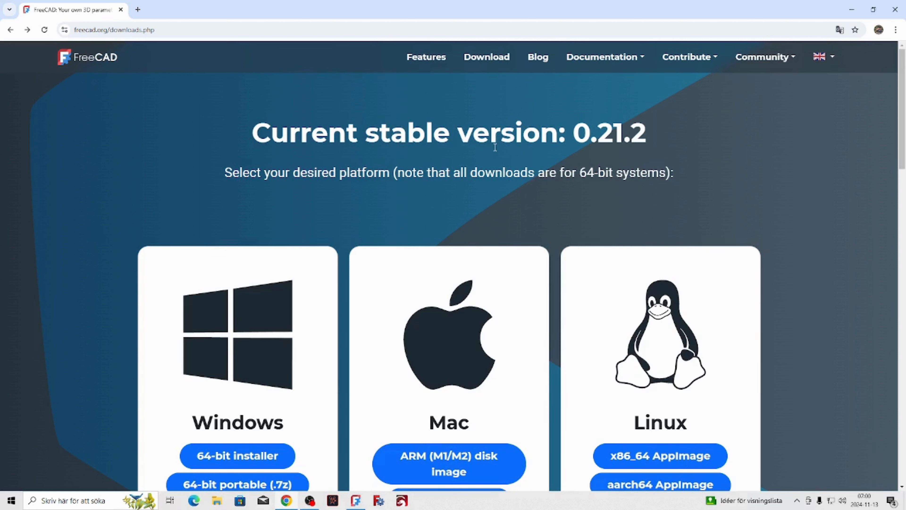
scroll(738, 108, down, 12)
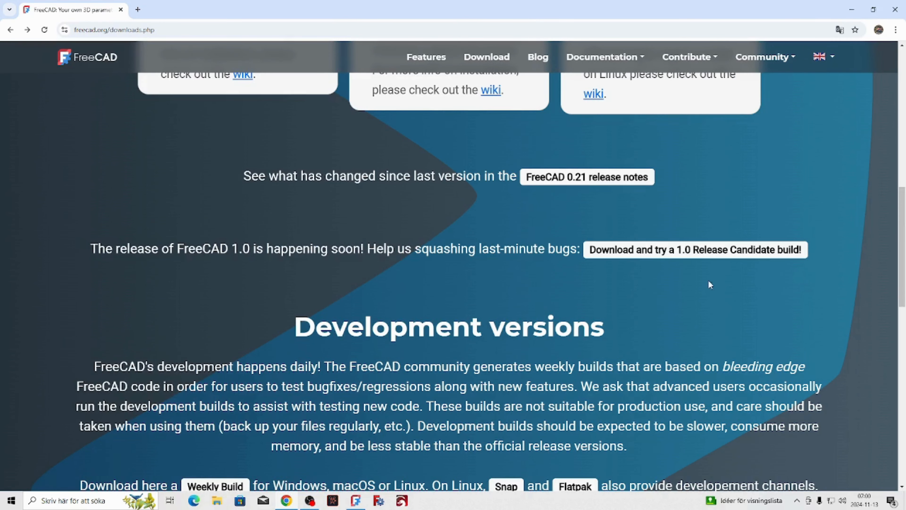
scroll(709, 284, up, 10)
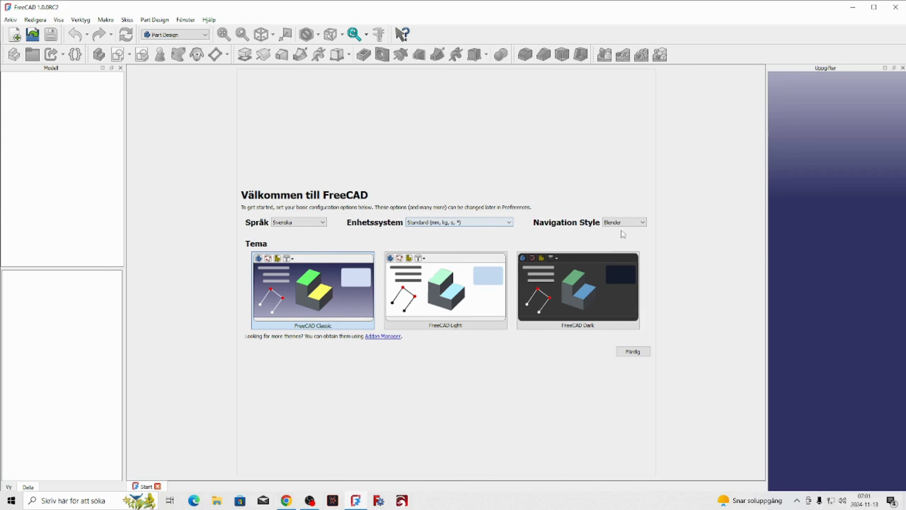
- Switch to FreeCAD and view the available Navigation Style options on the welcome page
click(644, 224)
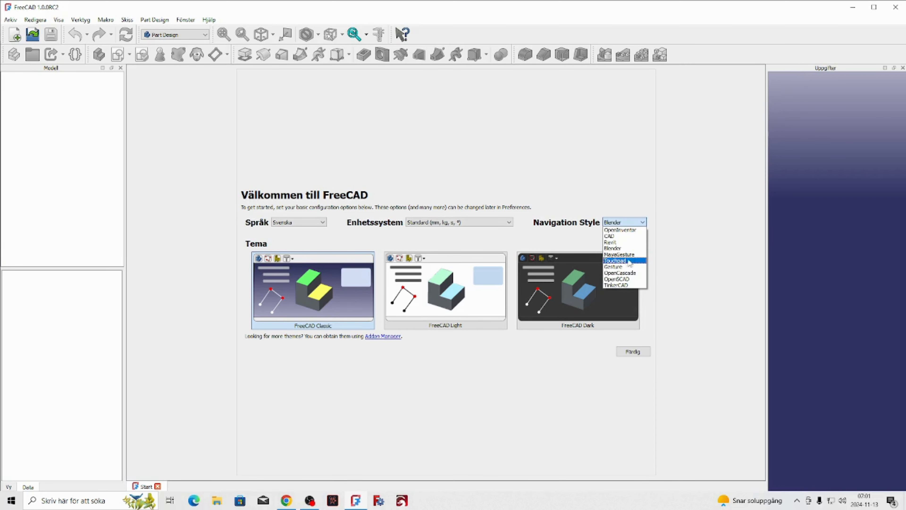
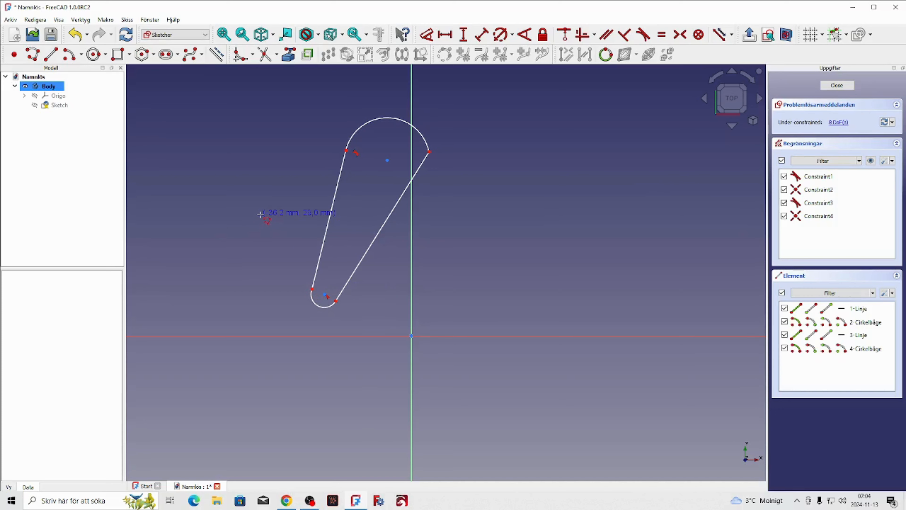
- Constrain the right slanted line tangent to the upper arc and move that arc's centre to the left of the vertical axis
right_click(511, 132)
click(426, 139)
click(424, 162)
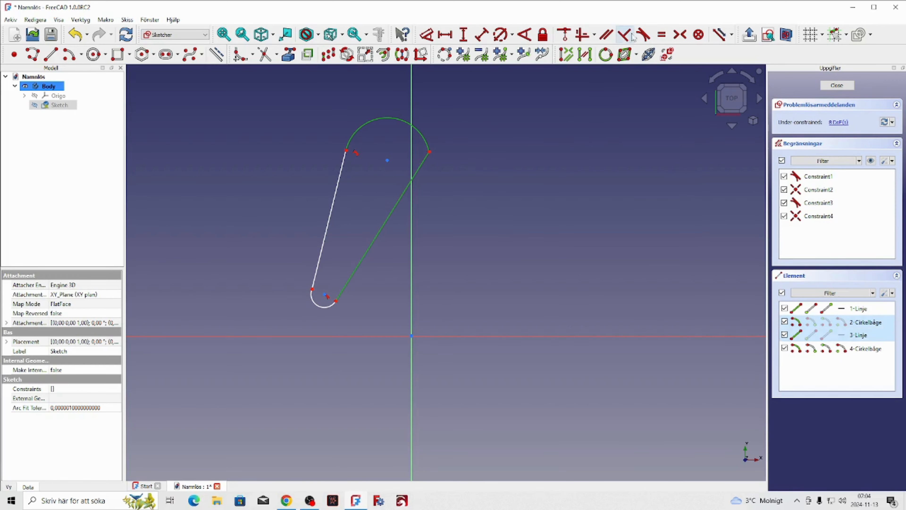
click(643, 35)
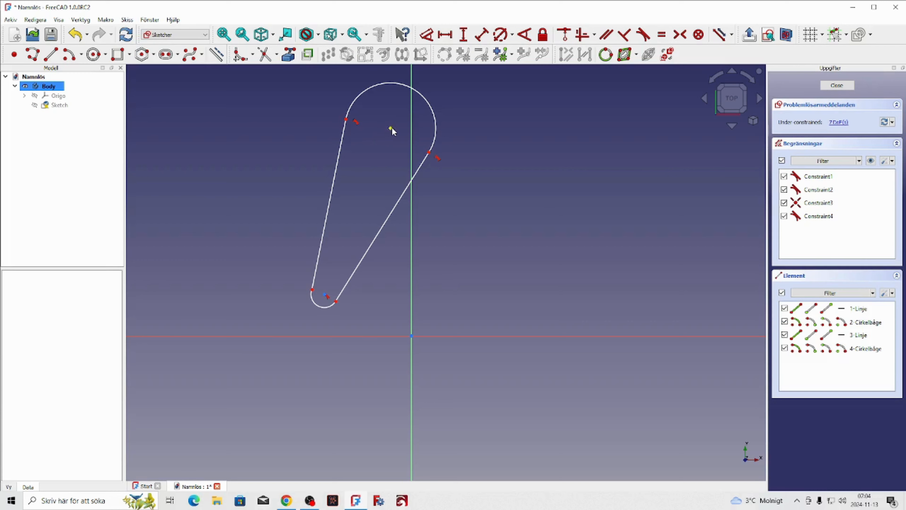
mouse_move(390, 129)
mouse_down()
mouse_move(379, 154)
mouse_move(413, 188)
mouse_move(437, 239)
mouse_move(288, 180)
mouse_up()
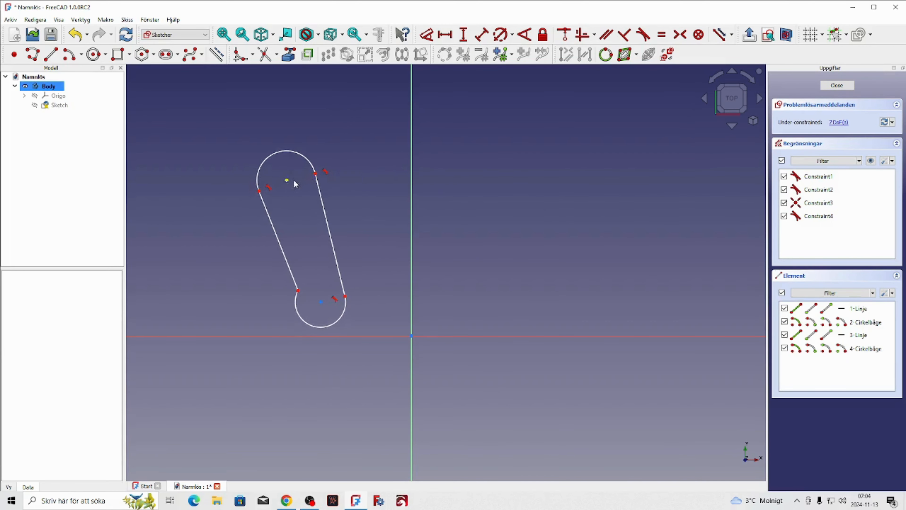
- Constrain the profile's left line tangent to the lower arc
click(293, 283)
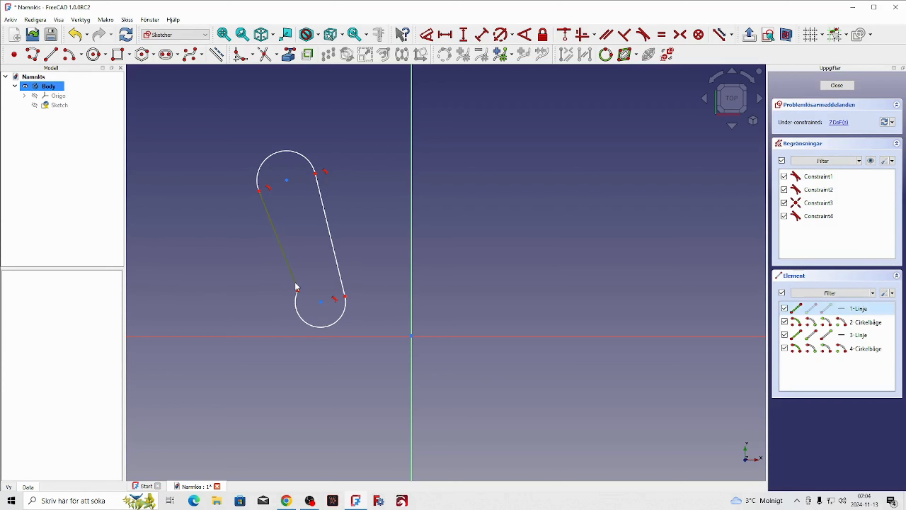
click(294, 309)
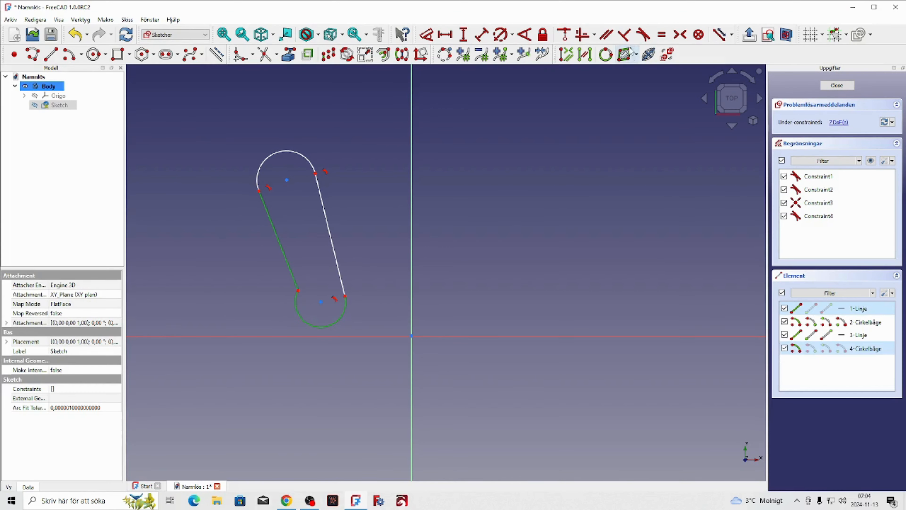
click(644, 34)
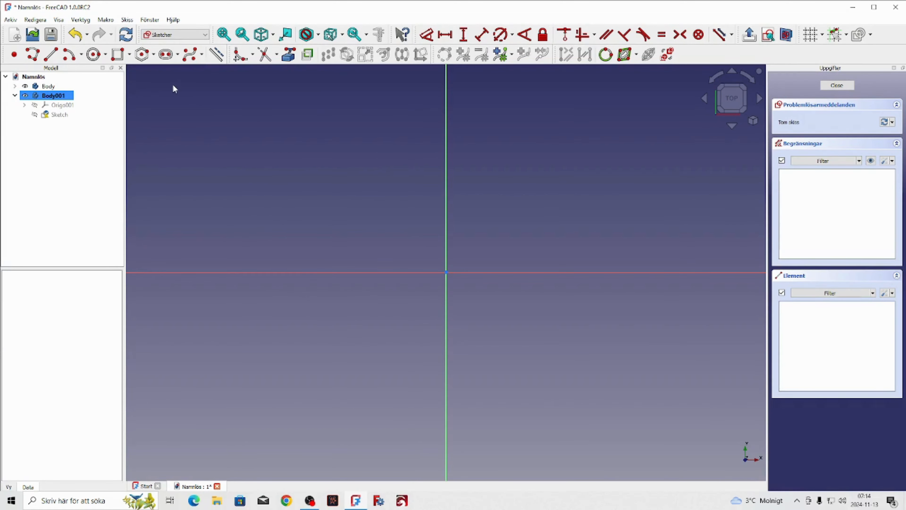
- Set the Sketcher preference for On-View-Parameters to Dimensions only and apply it
click(52, 55)
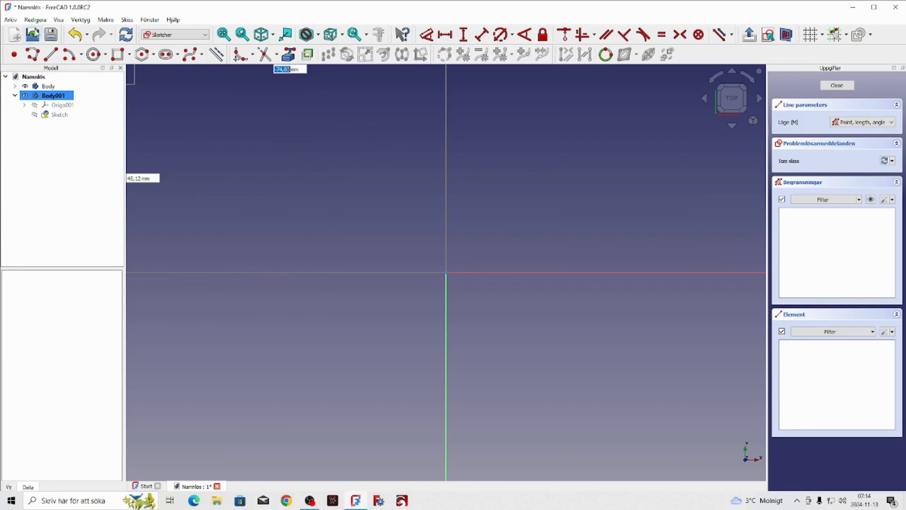
click(35, 22)
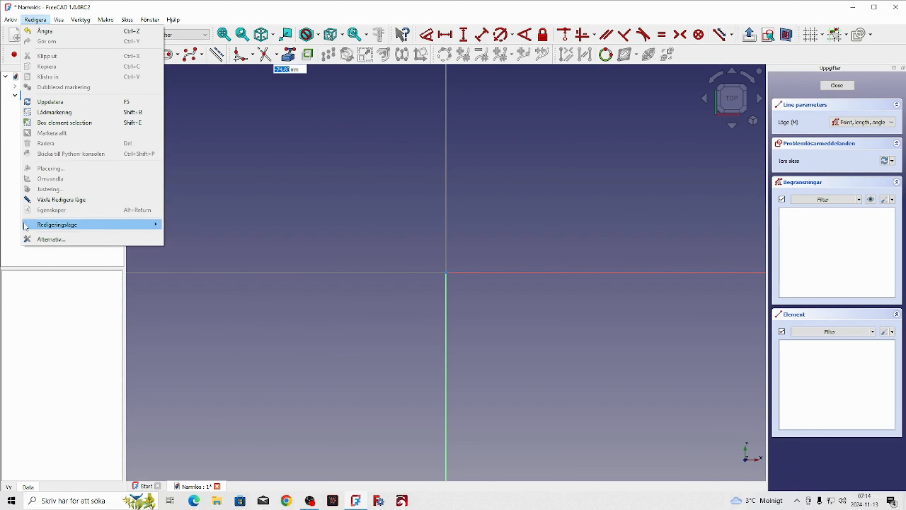
click(51, 243)
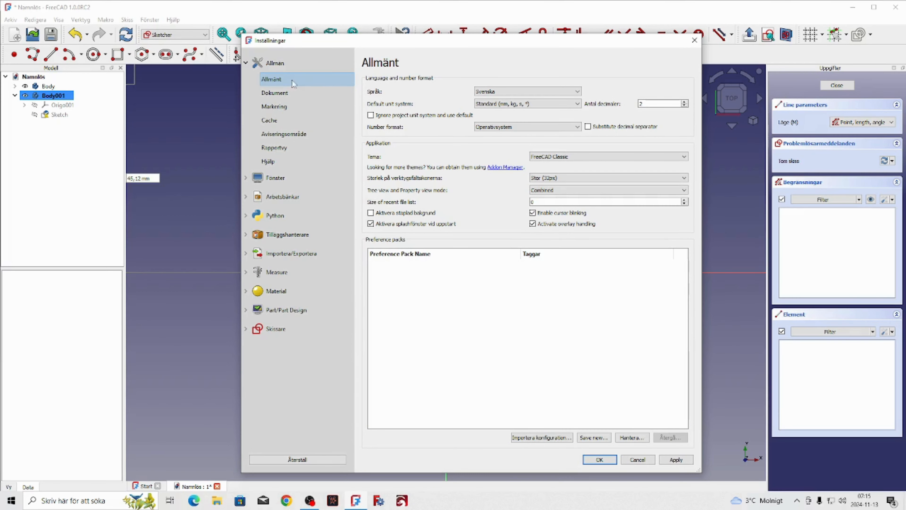
click(247, 63)
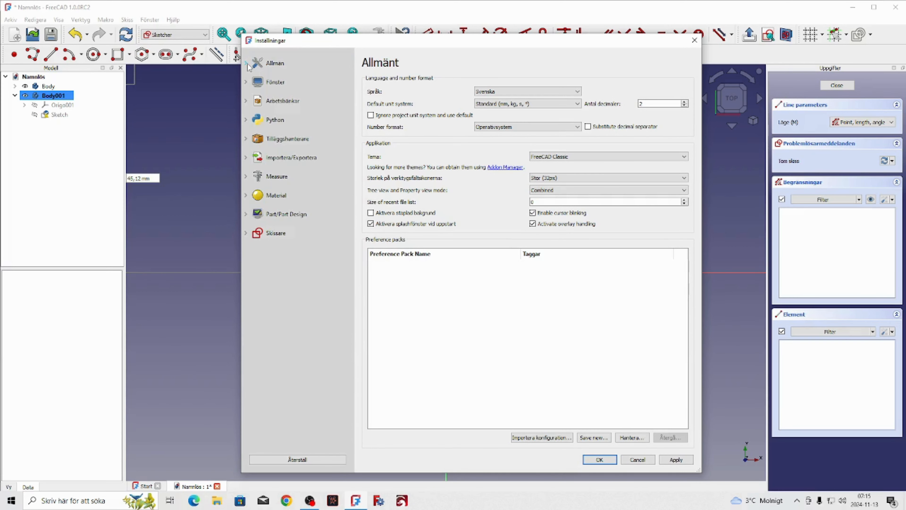
click(274, 237)
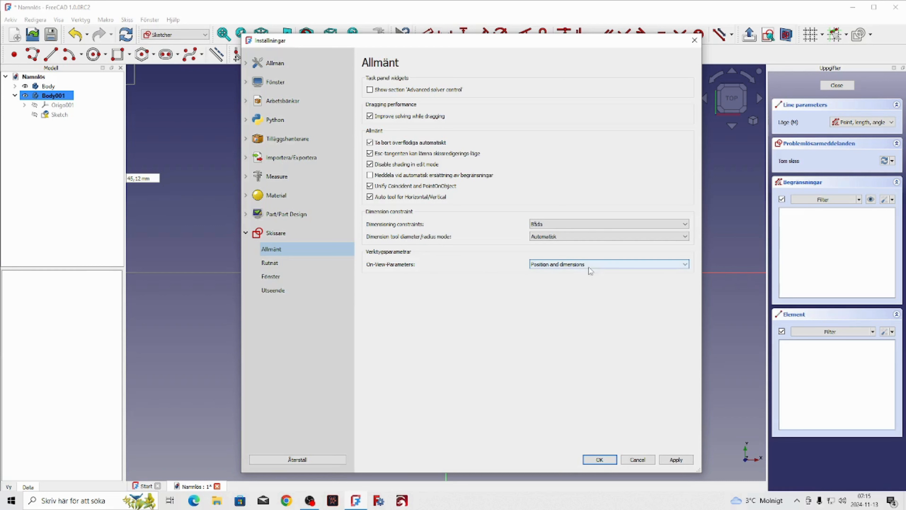
click(685, 266)
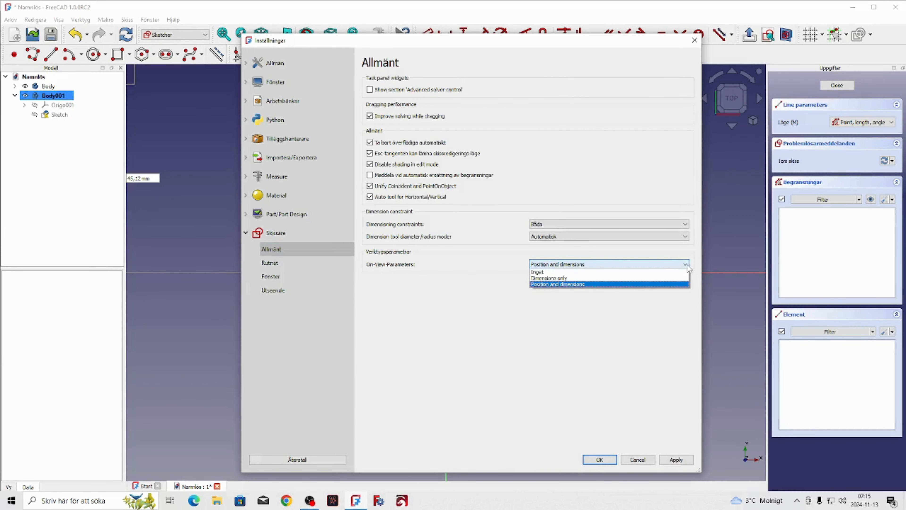
click(550, 280)
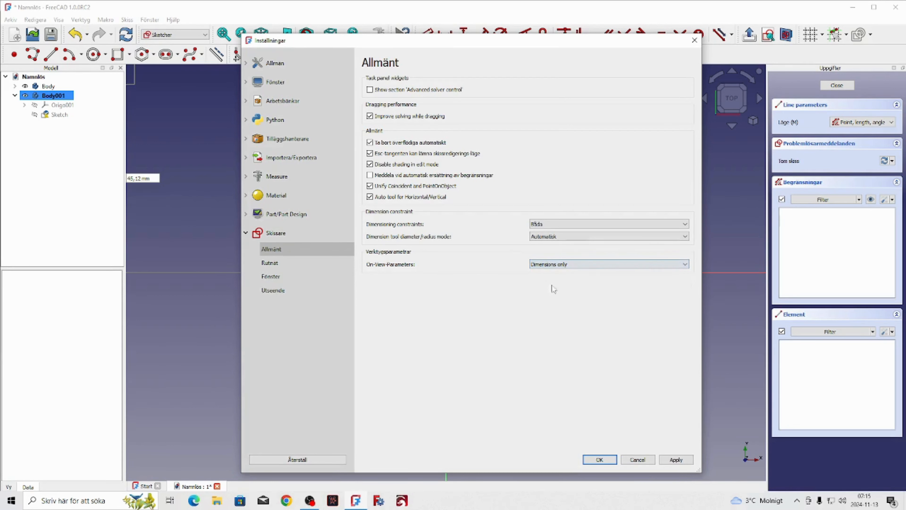
click(677, 460)
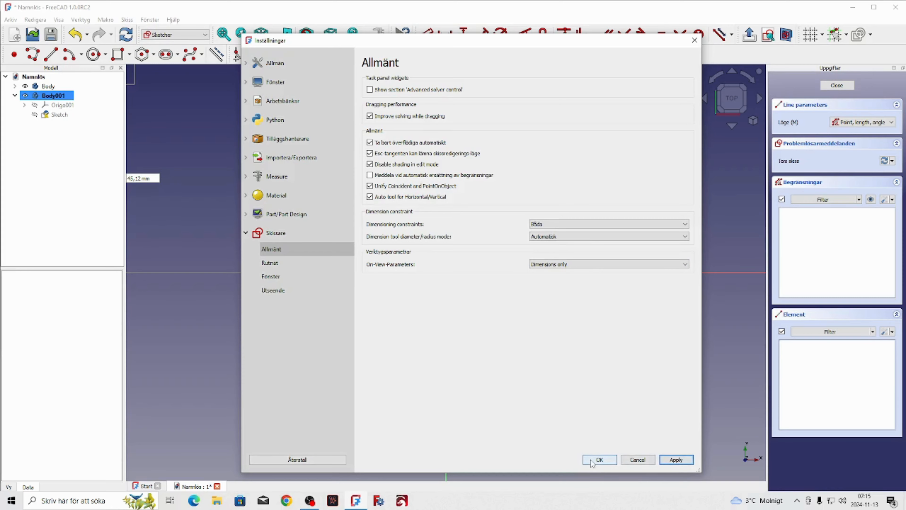
click(599, 459)
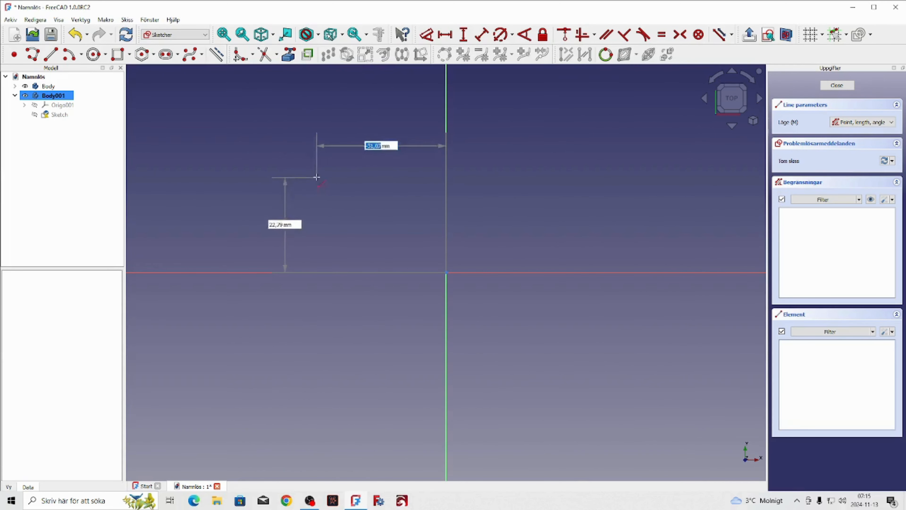
click(317, 177)
key(Escape)
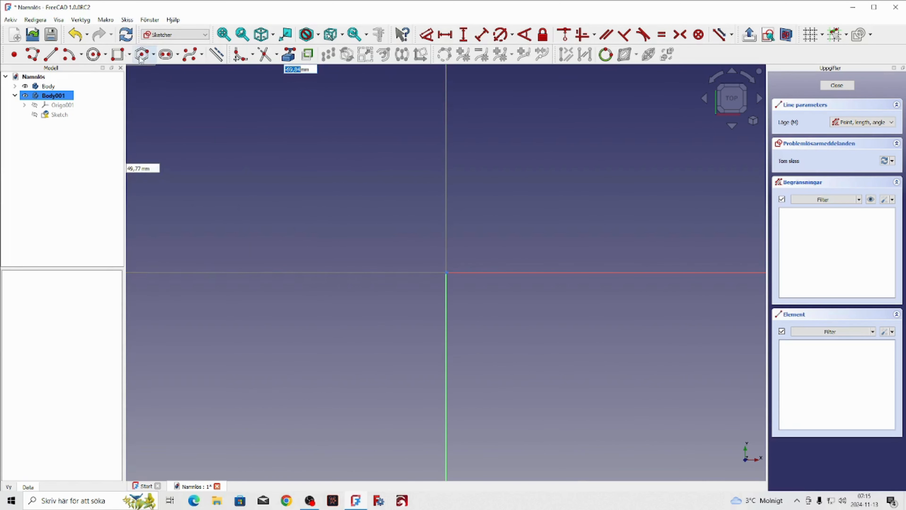
click(266, 168)
key(Escape)
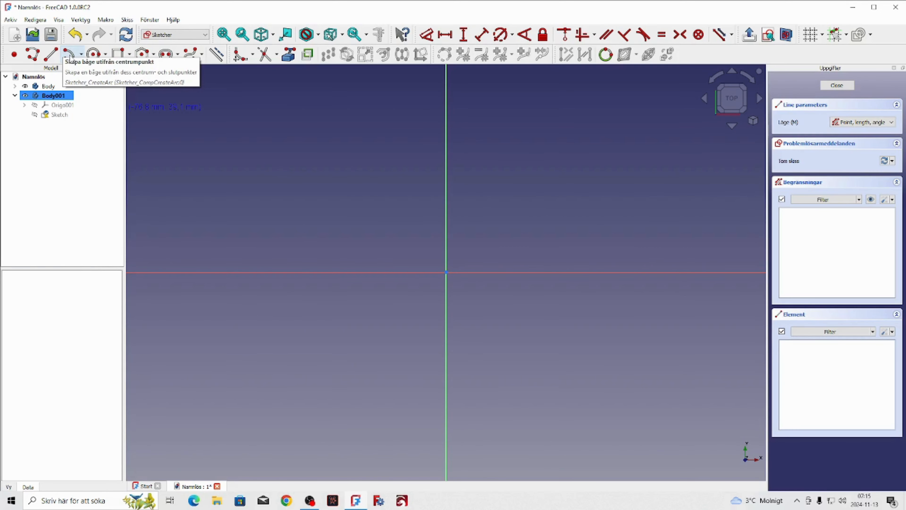
- Draw a centre-based arc left of the vertical axis with a 30 mm radius and 90° start angle, ending on the horizontal axis
click(69, 55)
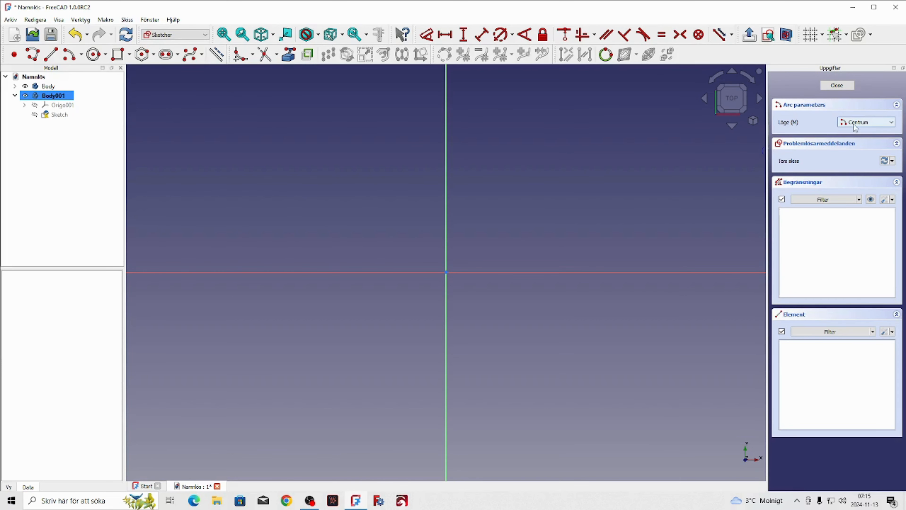
click(890, 126)
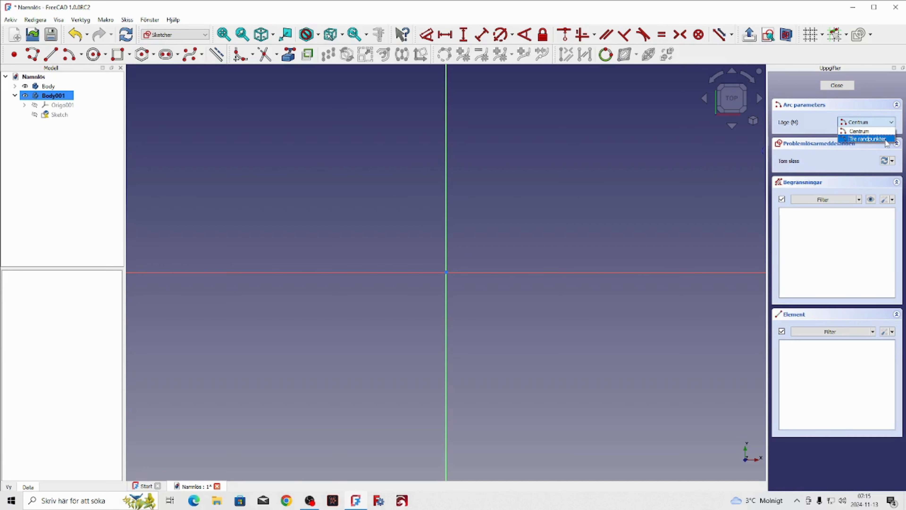
click(892, 127)
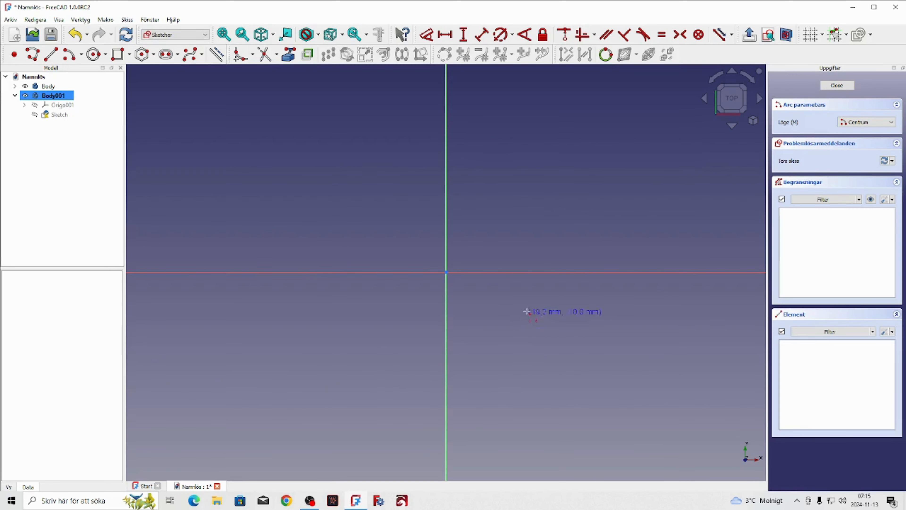
click(259, 253)
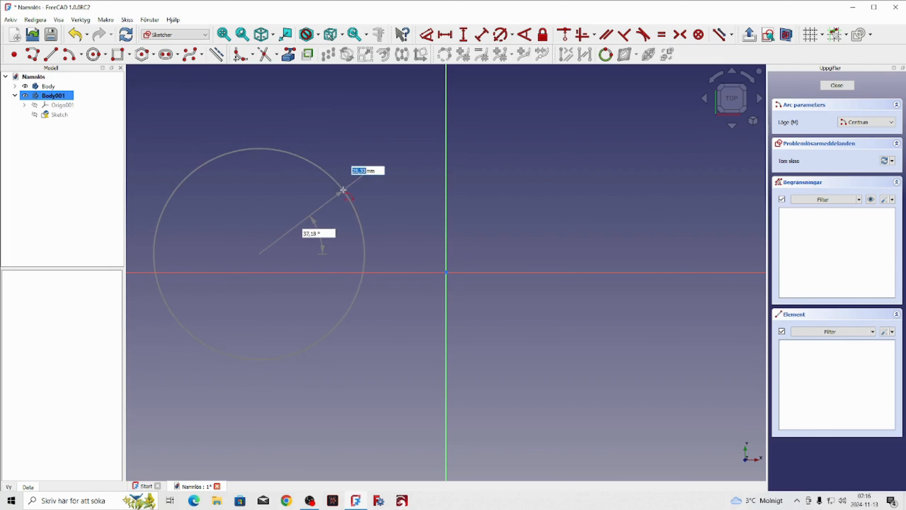
text(3)
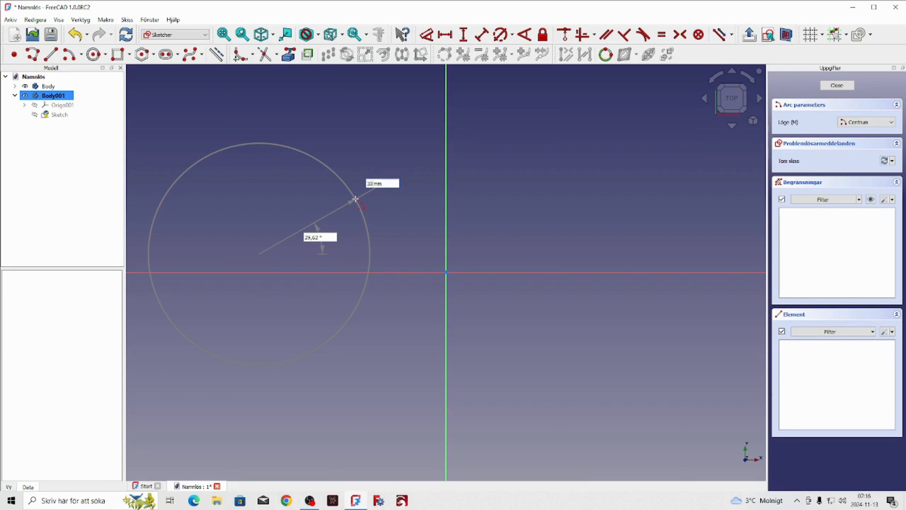
key(Tab)
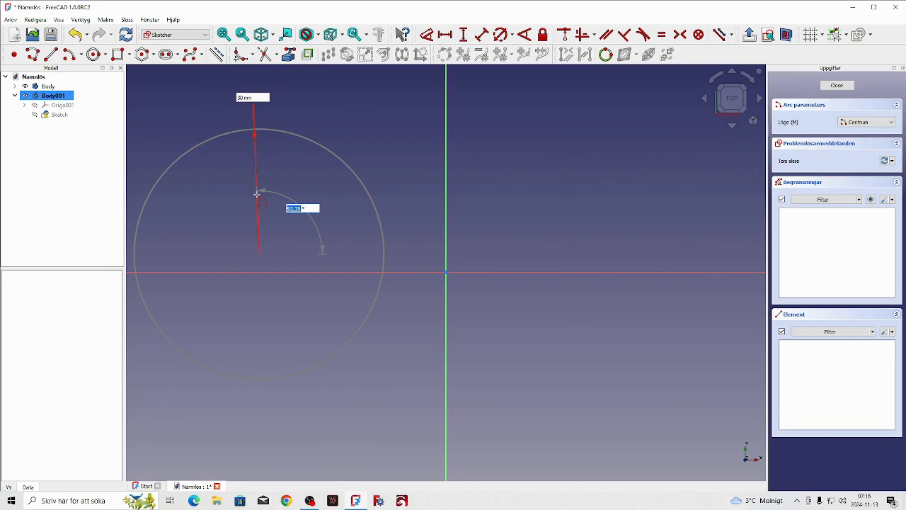
text(9)
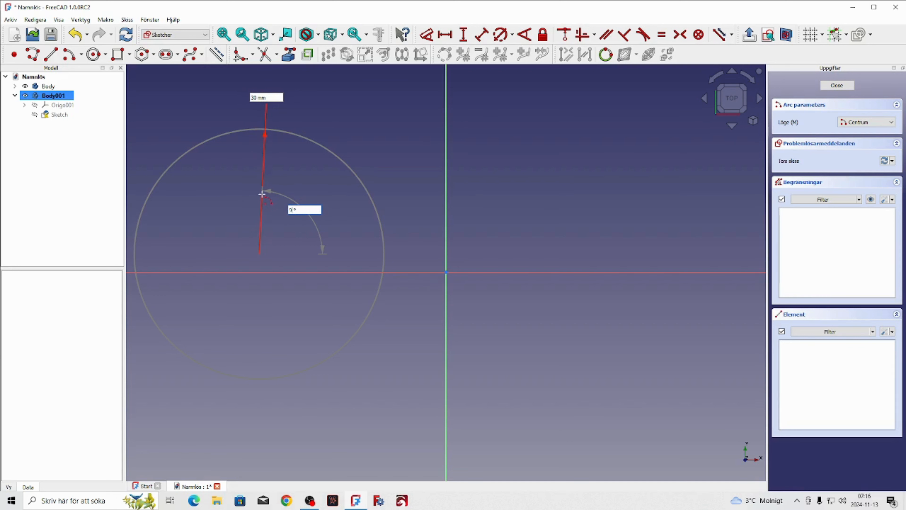
key(Return)
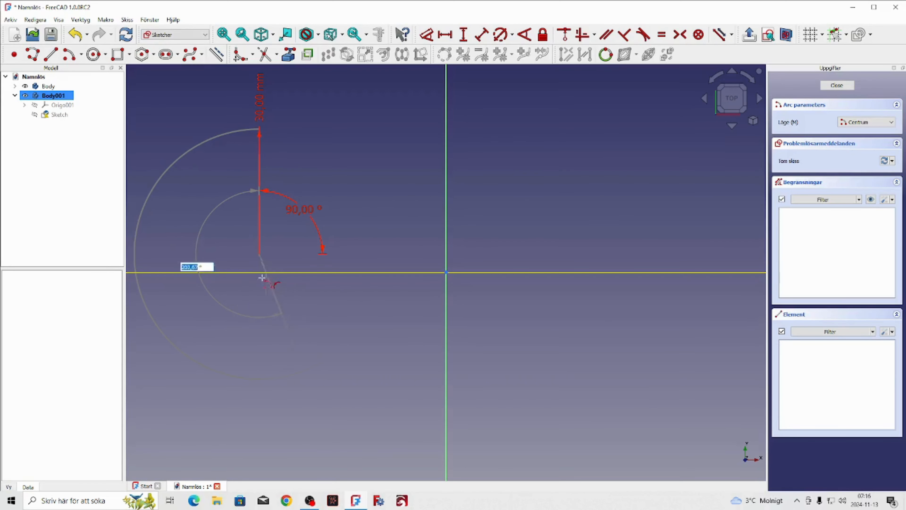
click(244, 276)
scroll(346, 305, down, 4)
scroll(309, 173, up, 3)
key(Escape)
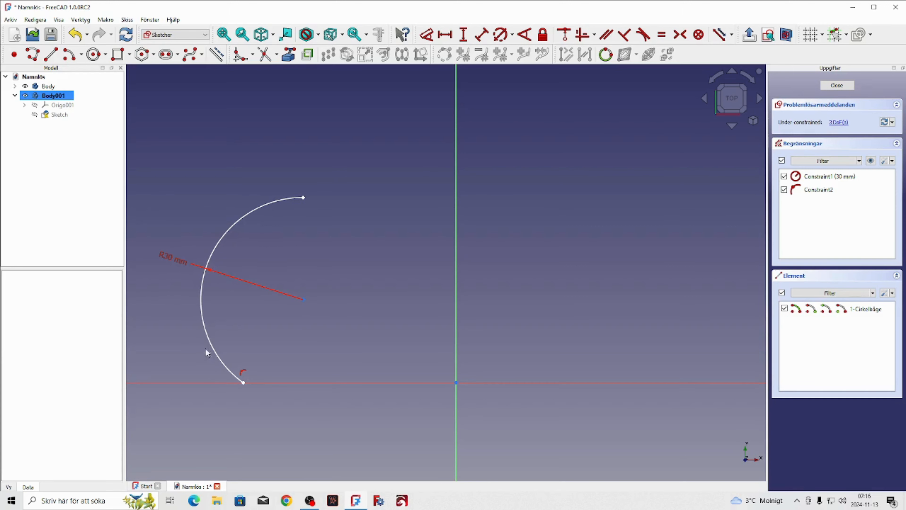
- Delete the constraint holding the arc's lower endpoint on the horizontal axis and move that endpoint up off the axis
click(243, 373)
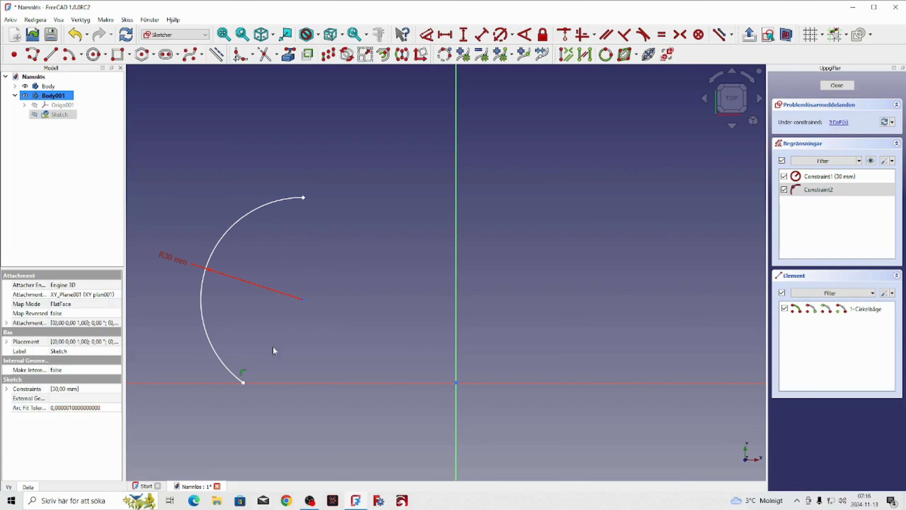
right_click(276, 337)
click(303, 389)
drag(246, 387, 212, 330)
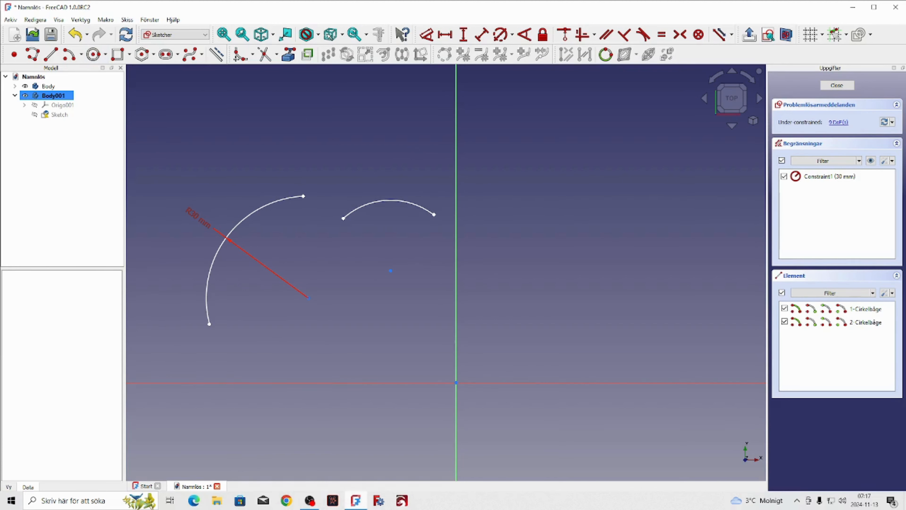
- Draw a centre-based circle 30 mm in diameter and move it above the 30 mm radius arc
click(94, 56)
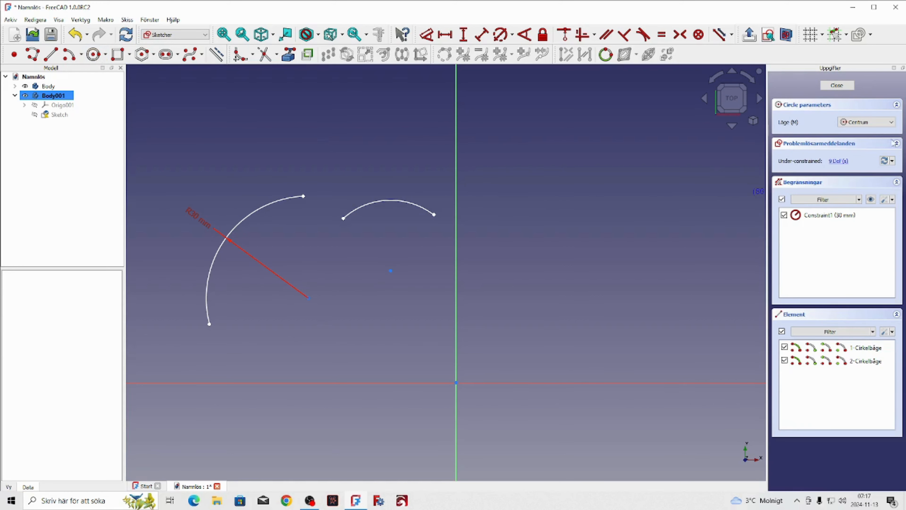
click(891, 128)
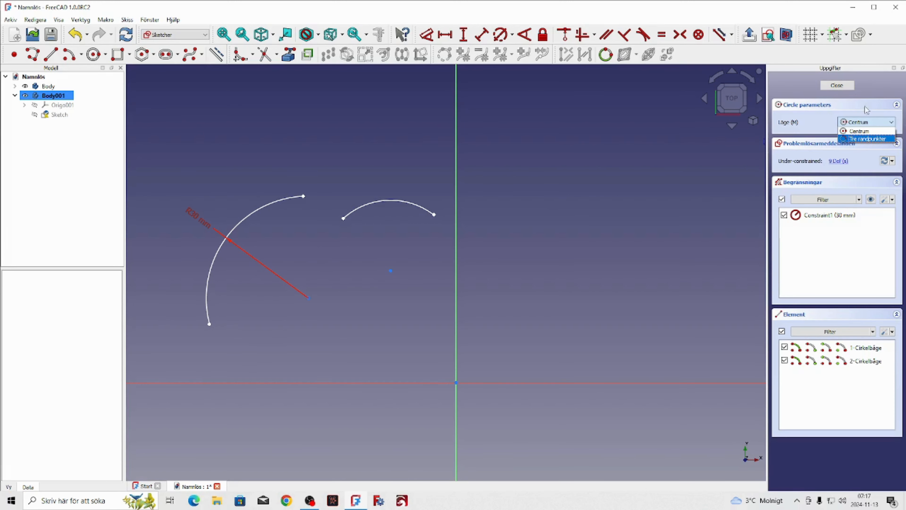
click(858, 131)
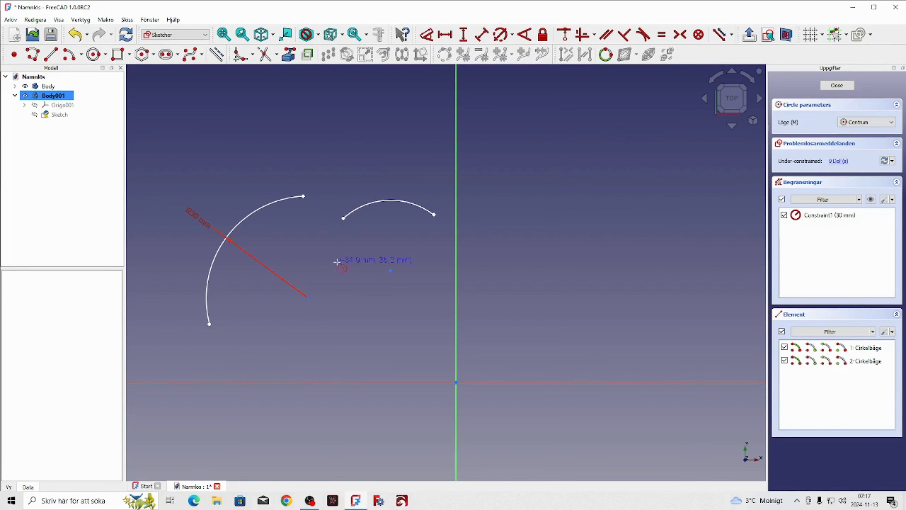
click(563, 294)
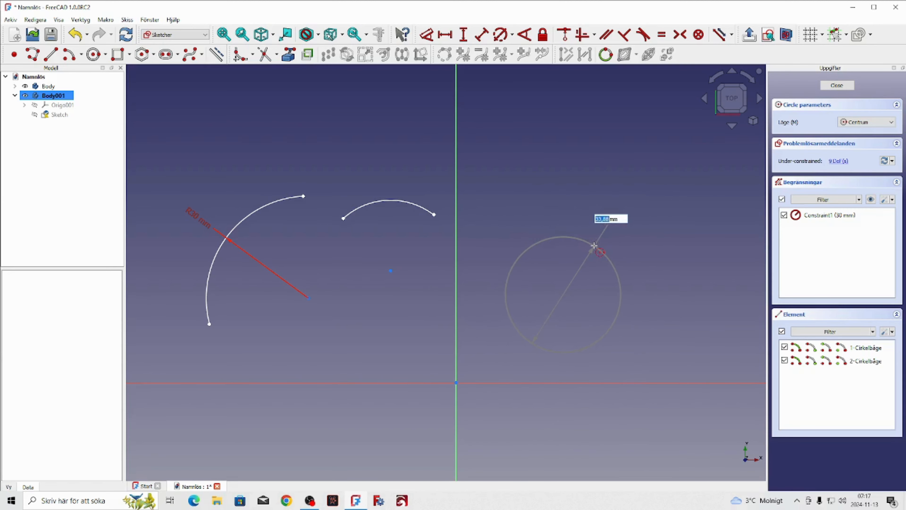
text(30)
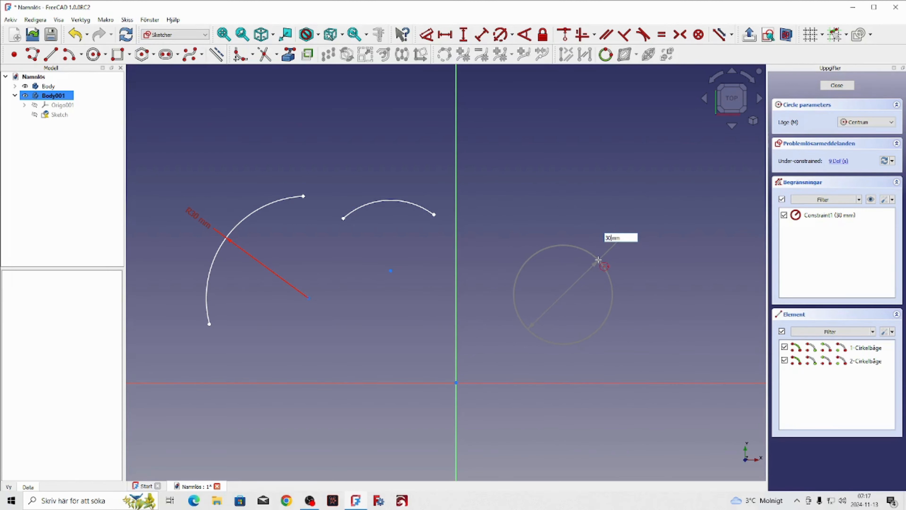
key(Return)
right_click(650, 241)
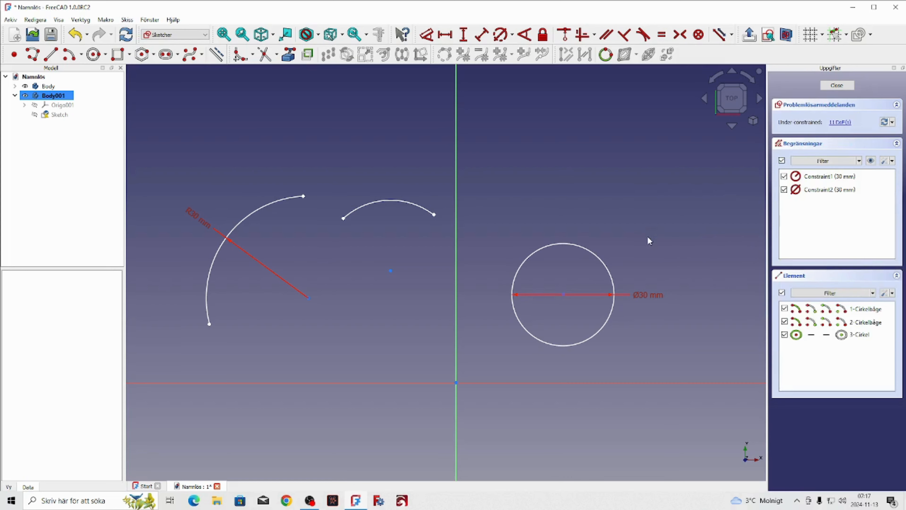
mouse_move(584, 247)
mouse_down()
mouse_move(481, 241)
mouse_move(431, 192)
mouse_move(216, 143)
mouse_up()
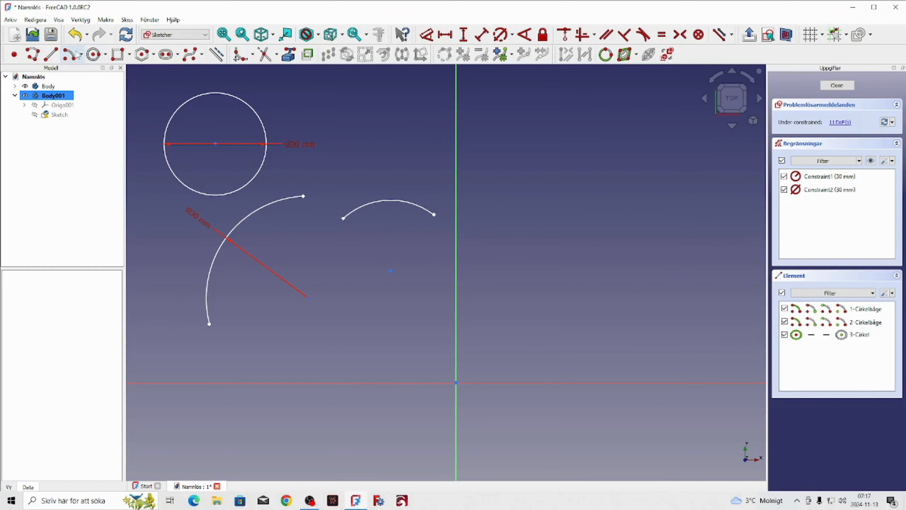
- Draw a circle through three rim points above the small arc and move its centre onto the 30 mm circle's centre
click(93, 55)
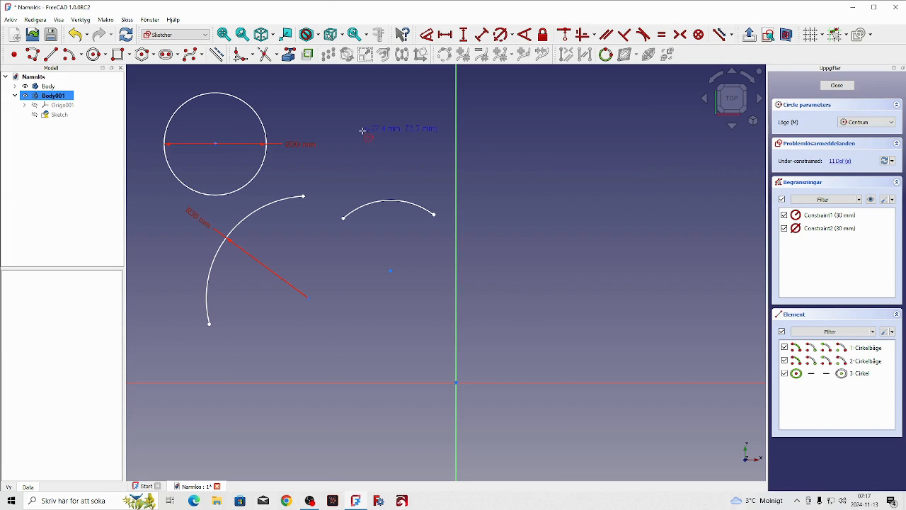
key(m)
click(354, 143)
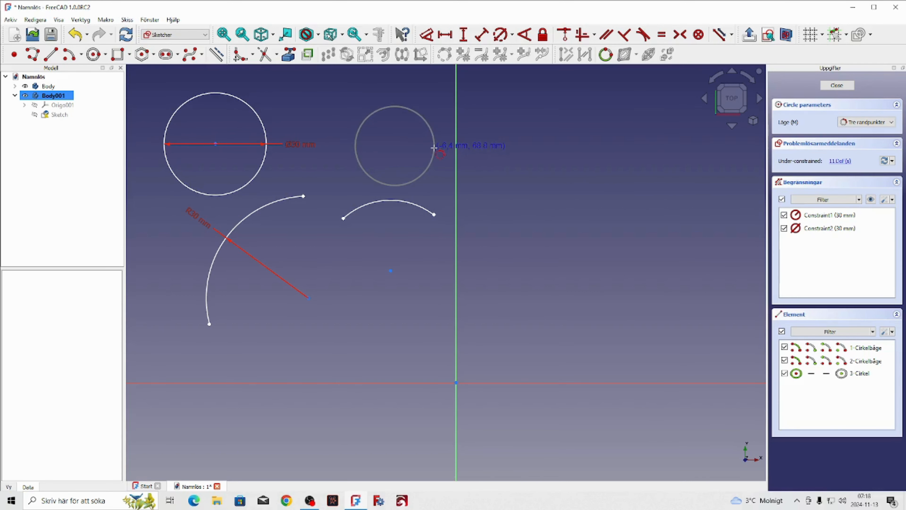
click(433, 147)
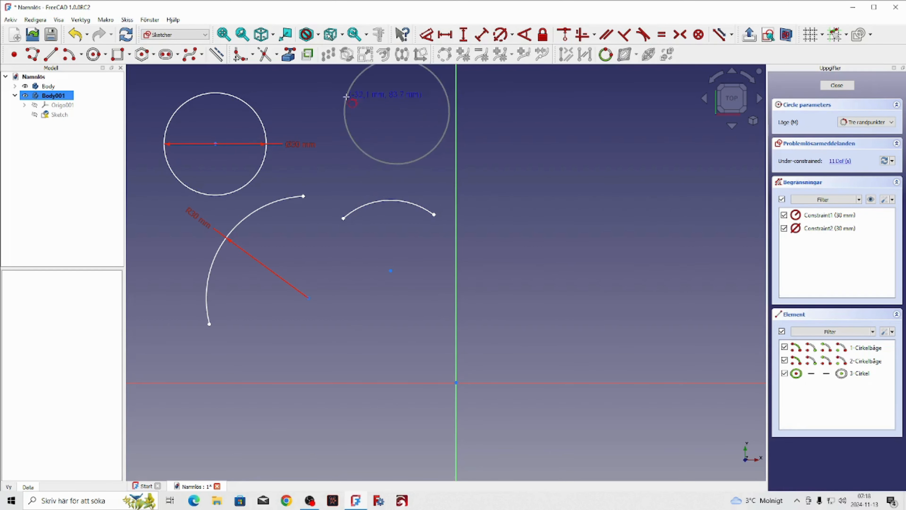
click(364, 95)
right_click(394, 138)
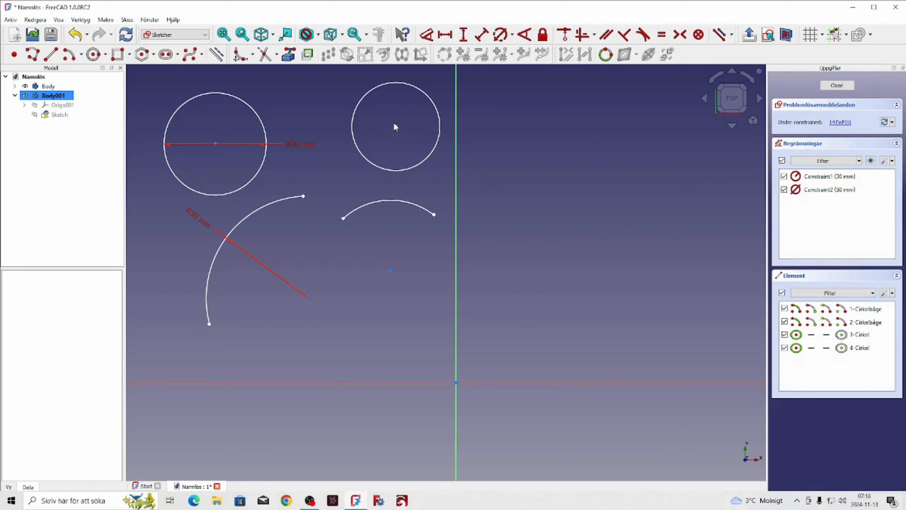
drag(396, 127, 215, 144)
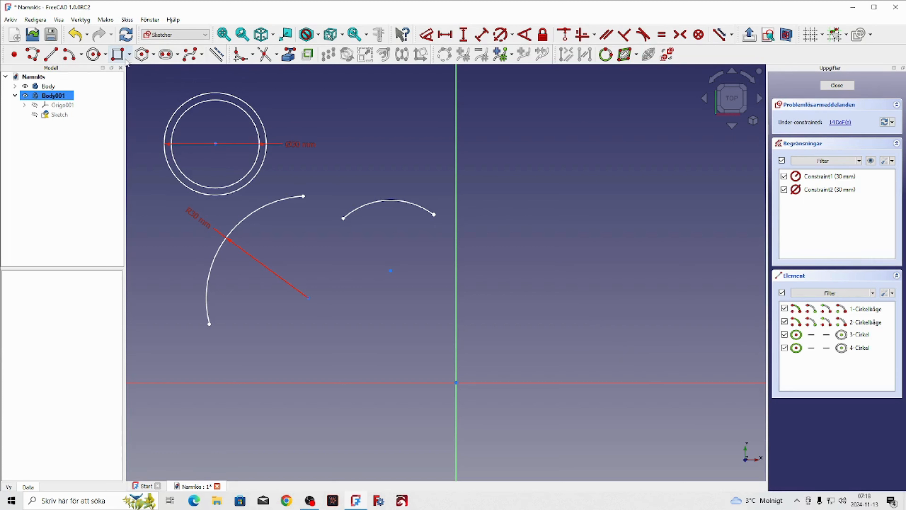
- Draw a corner-based rectangle 40 mm wide and 20 mm high, and move it beside the concentric circles above the small arc
click(118, 56)
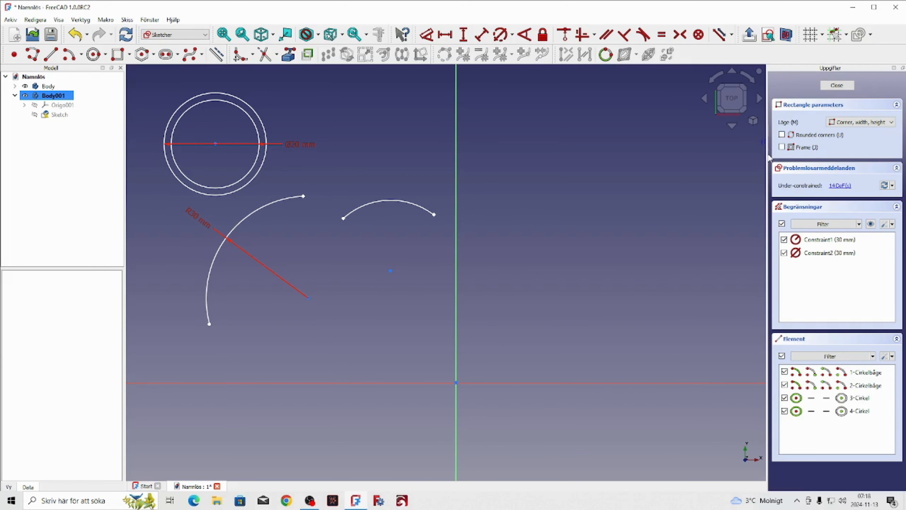
drag(769, 157, 751, 160)
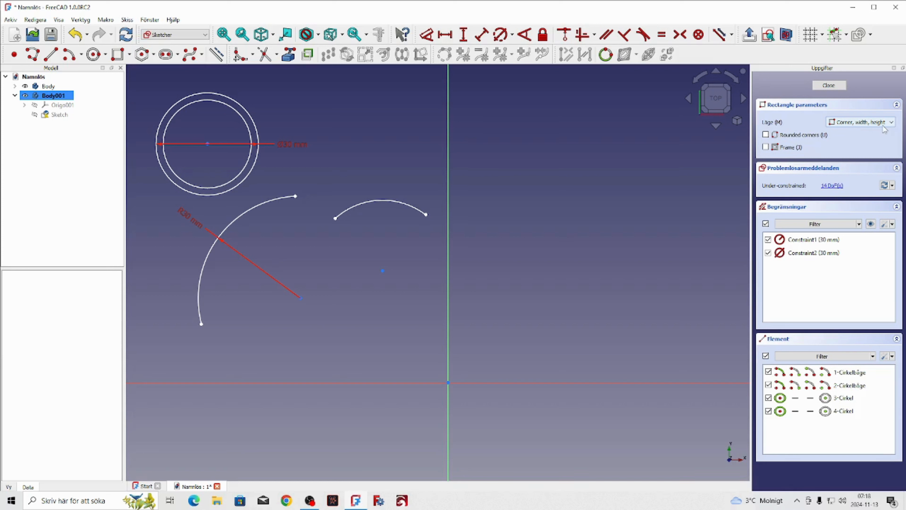
click(894, 123)
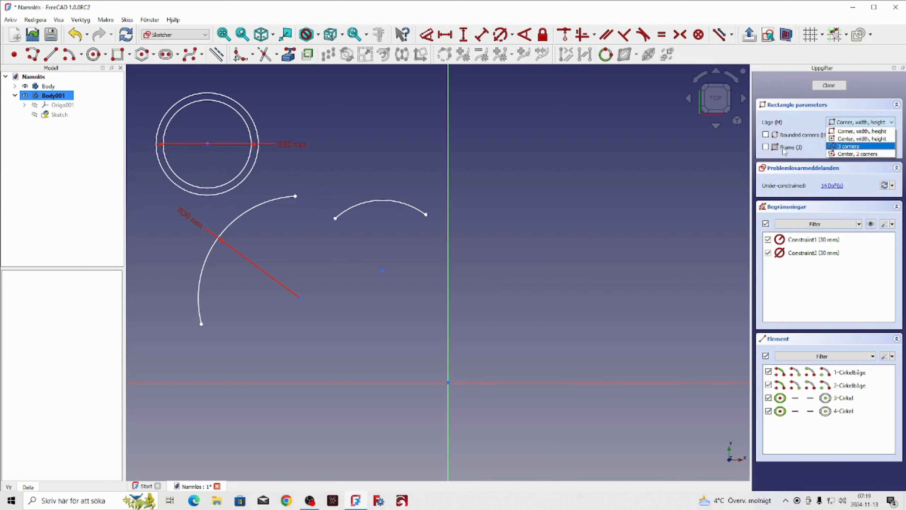
click(842, 124)
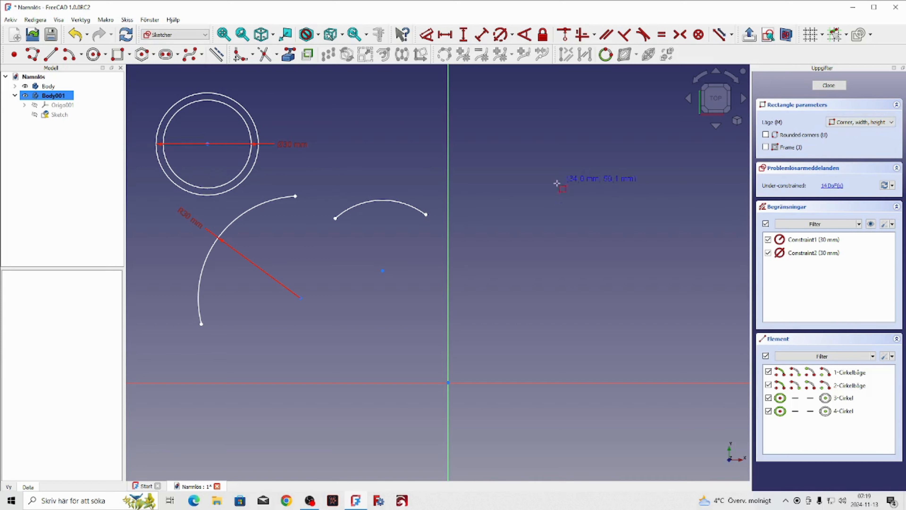
click(485, 195)
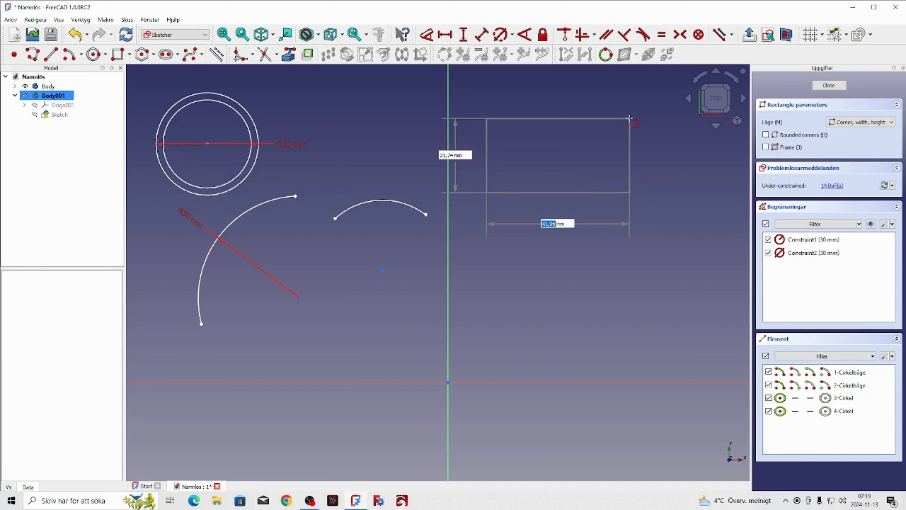
text(40)
key(Tab)
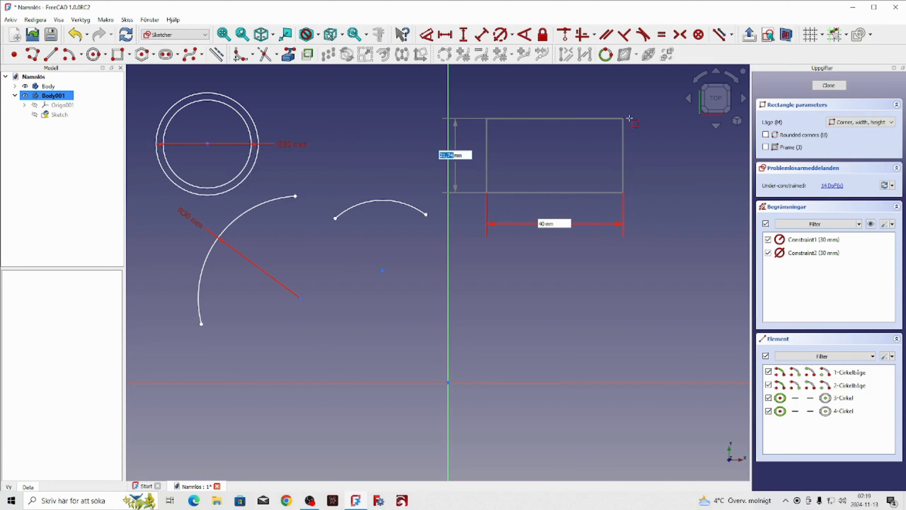
text(20)
key(Return)
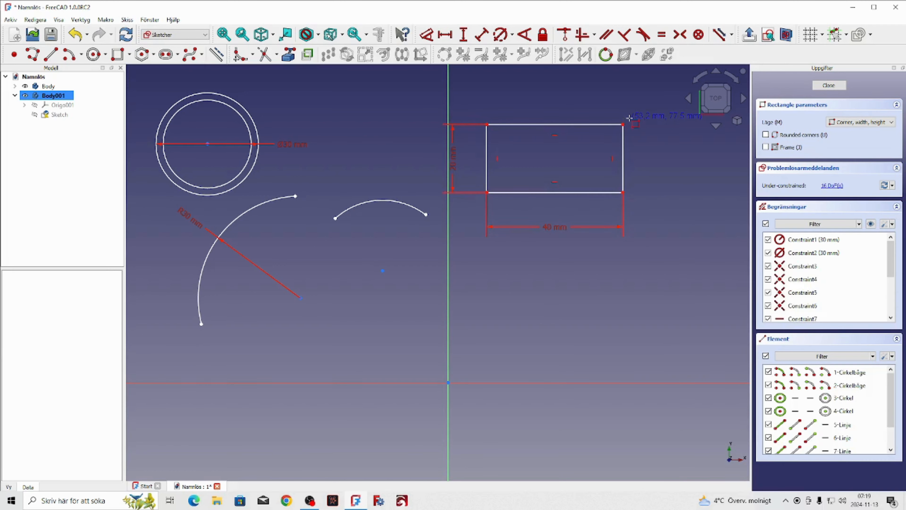
key(Escape)
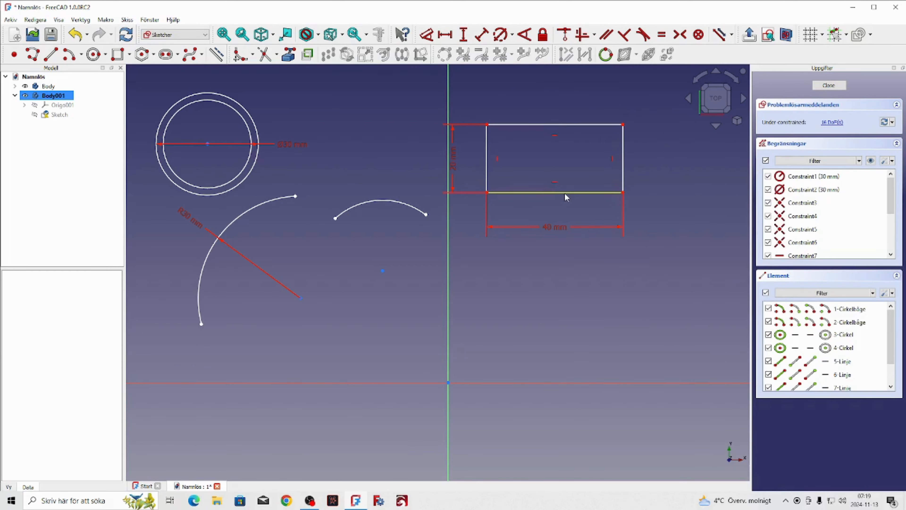
drag(566, 198, 386, 162)
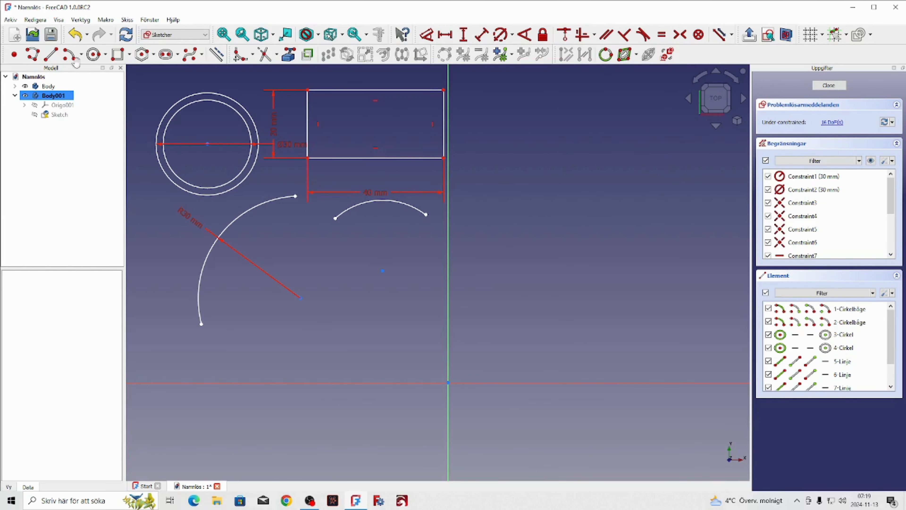
- Draw a slanted parallelogram with the three-corner rectangle mode near the vertical axis, and shift its short-angled side inward to reshape it
click(118, 54)
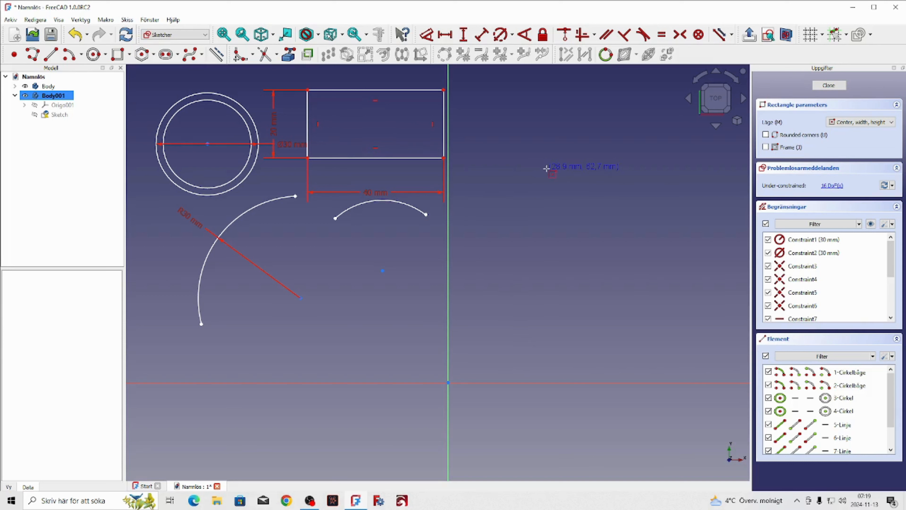
key(m)
click(501, 217)
click(608, 140)
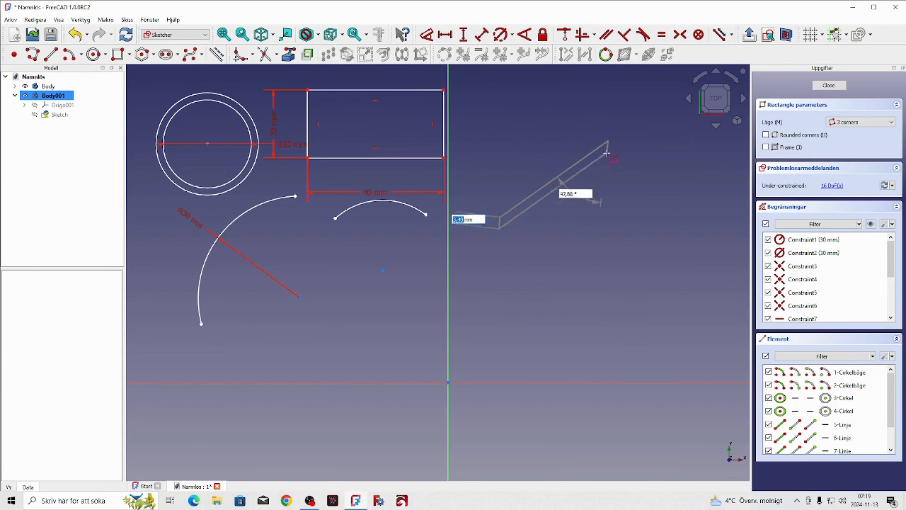
click(613, 253)
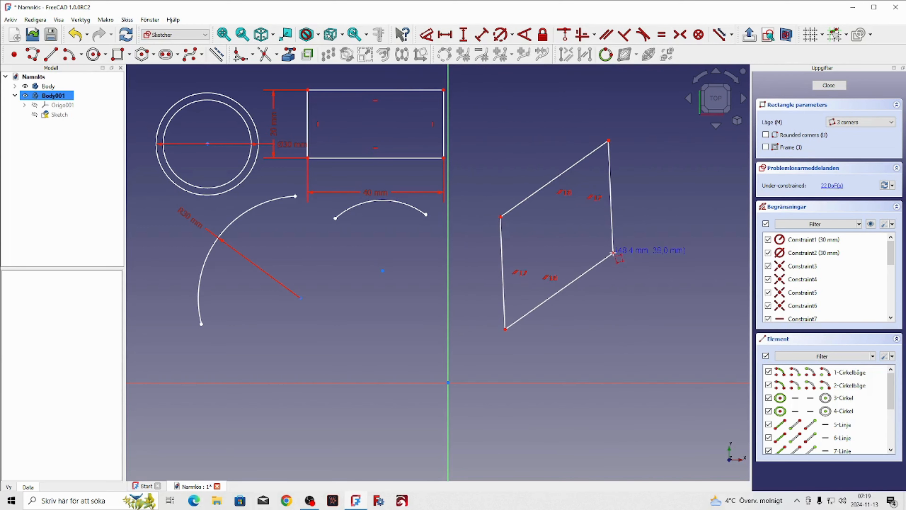
key(Escape)
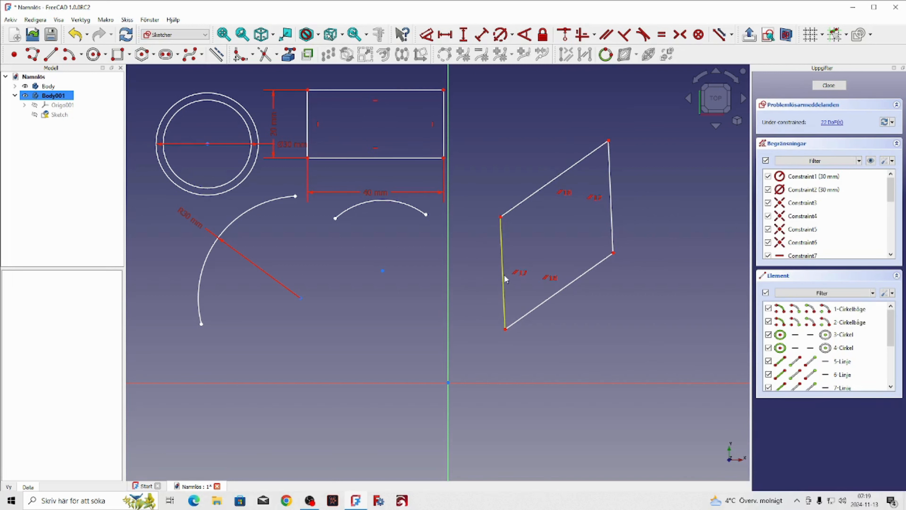
drag(504, 282, 522, 253)
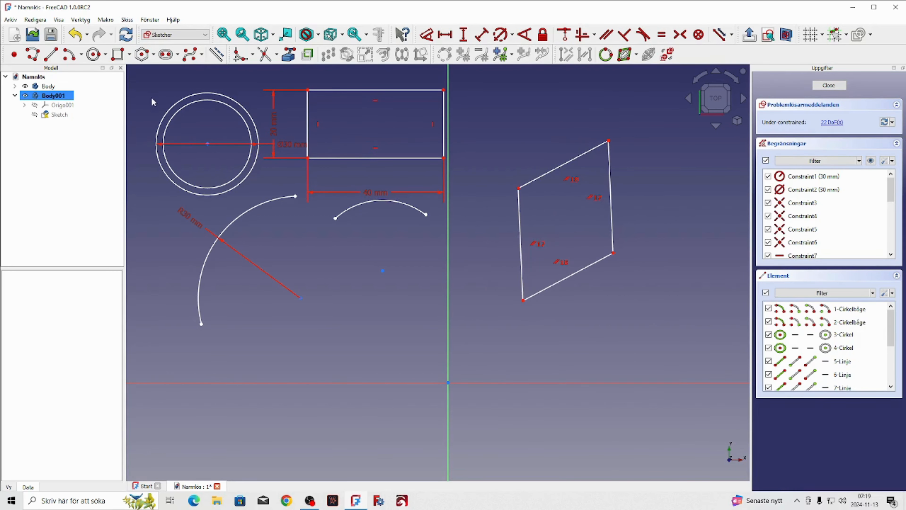
- Draw a corner-based rectangle with rounded corners, about 42 mm by 20 mm, across the vertical axis just above the horizontal axis
click(118, 55)
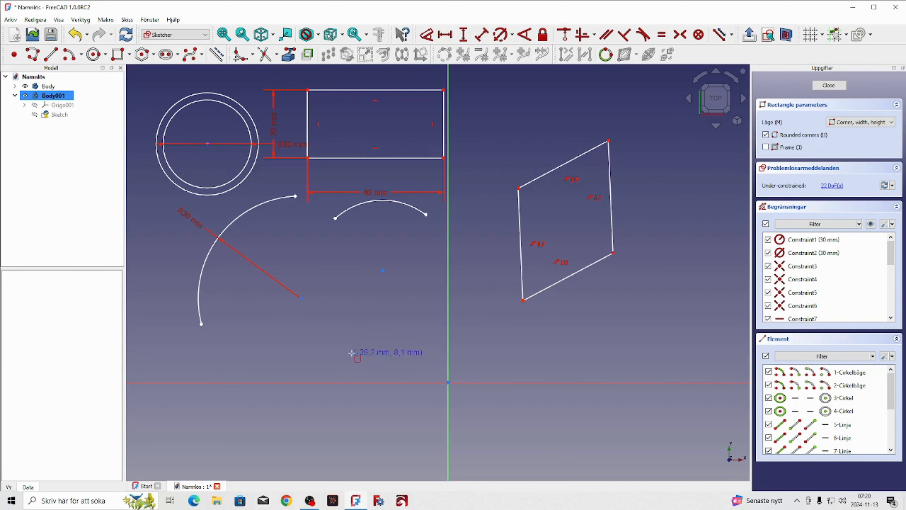
click(353, 299)
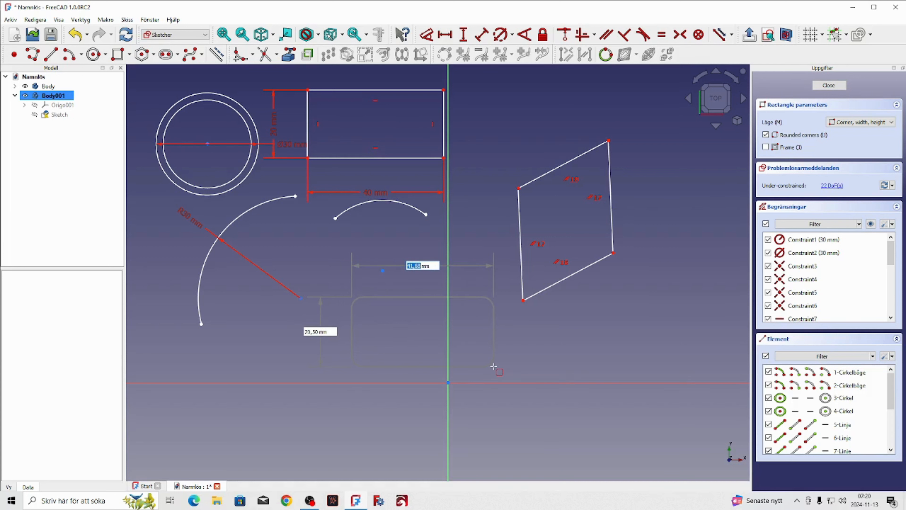
click(493, 367)
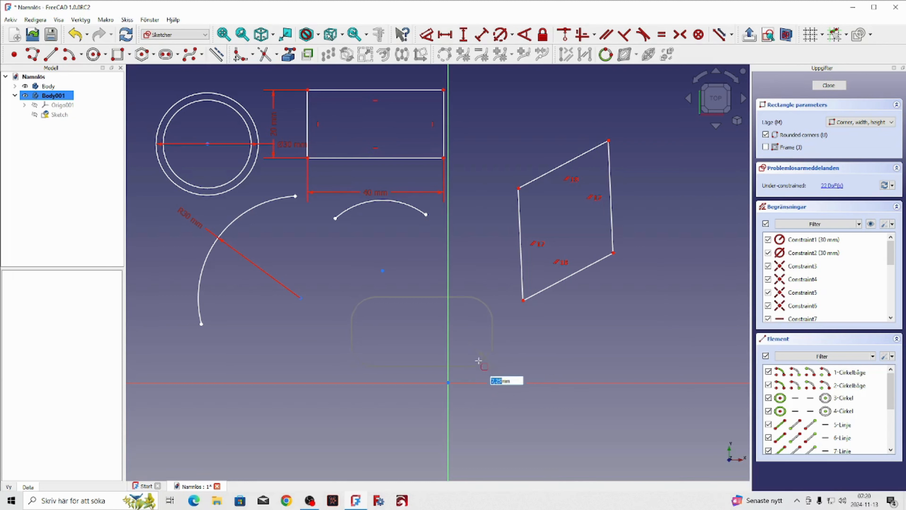
click(479, 361)
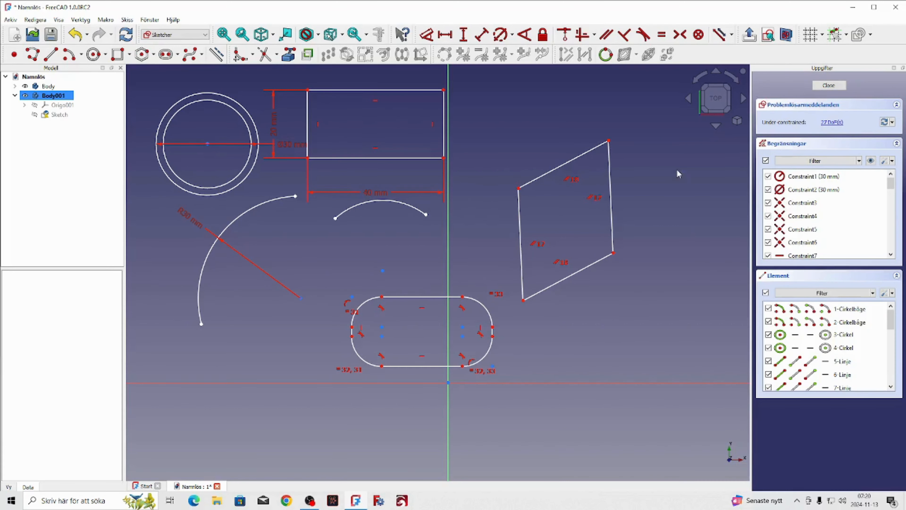
- Draw a sharp-cornered frame rectangle about 149 mm by 79 mm below the horizontal axis, with a narrow inner offset
click(118, 57)
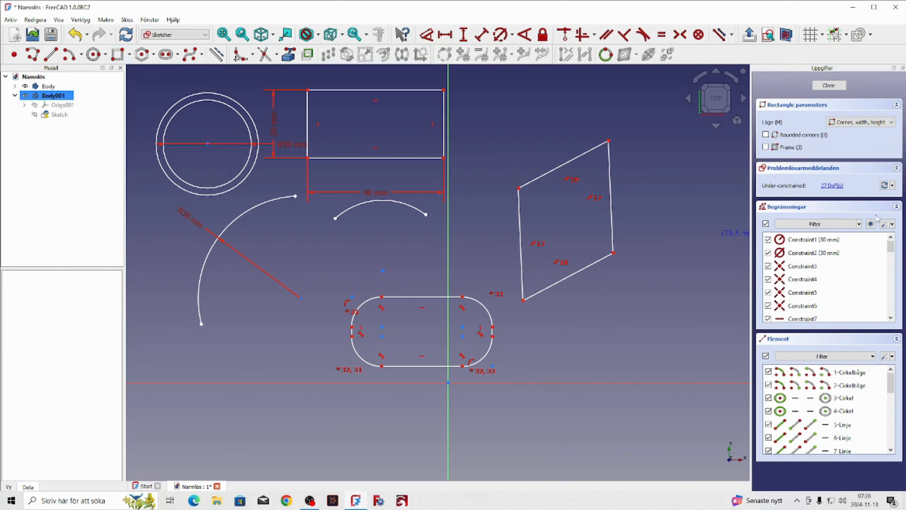
click(766, 148)
scroll(402, 159, down, 5)
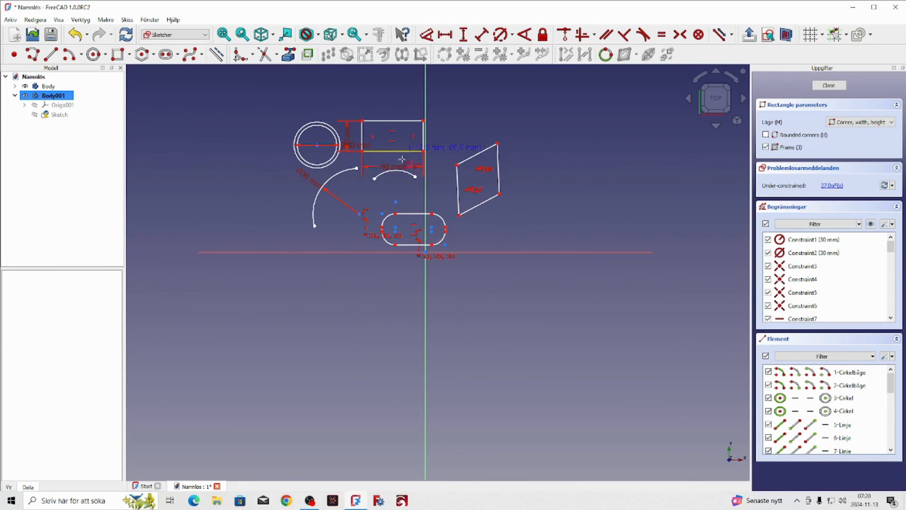
click(490, 265)
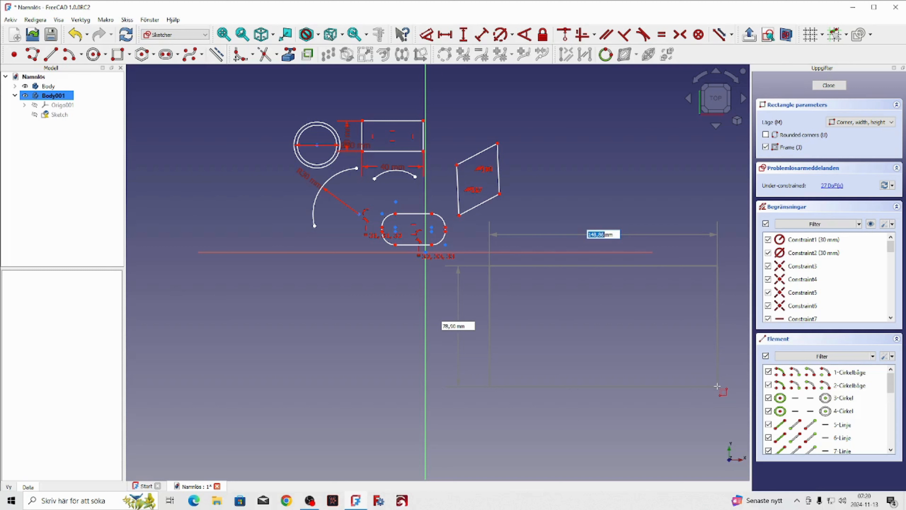
click(718, 385)
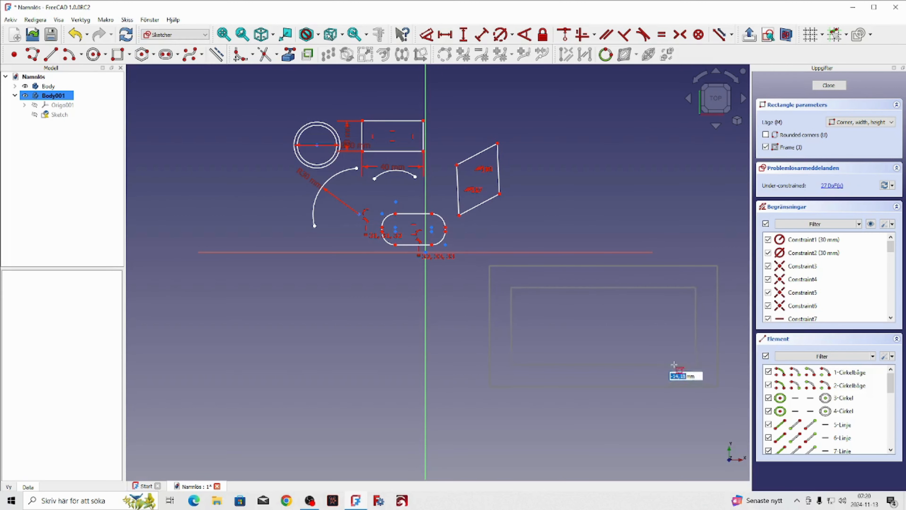
click(701, 378)
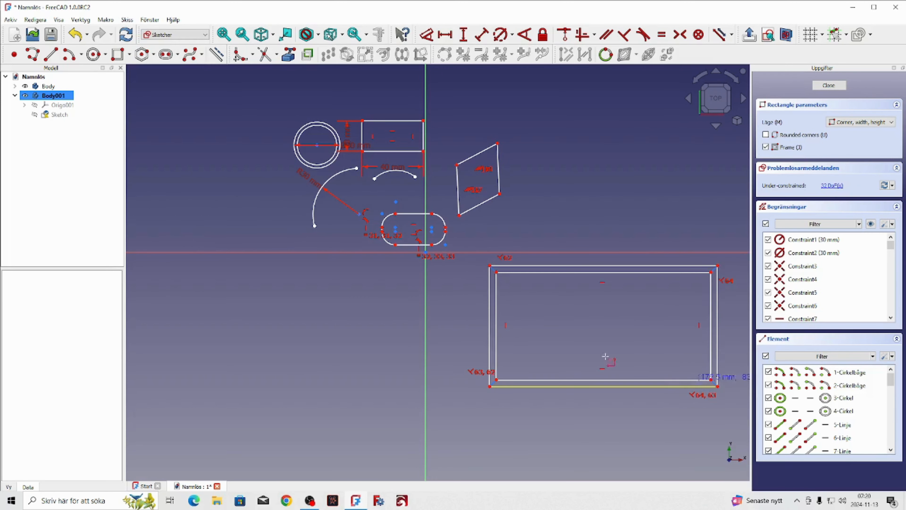
right_click(614, 150)
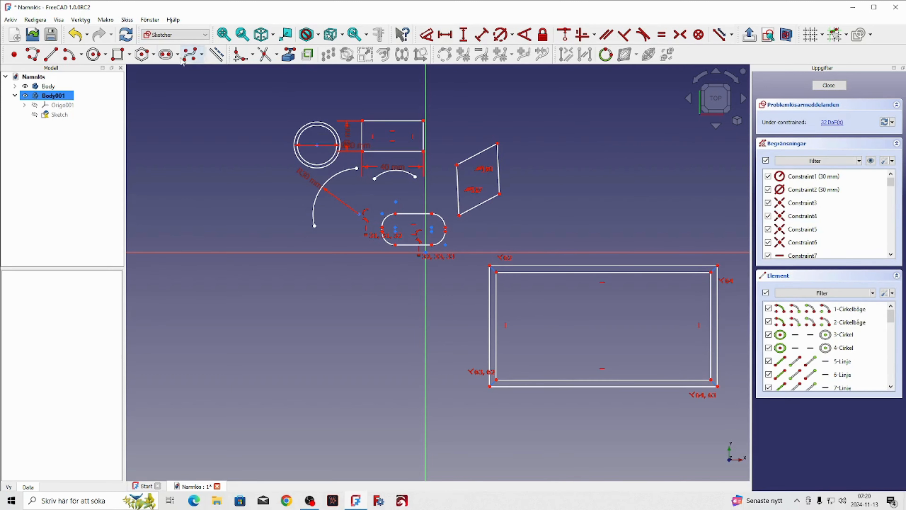
- Draw a rectangle with both rounded corners and frame enabled, below the horizontal axis on the opposite side from the sharp-cornered frame
click(118, 54)
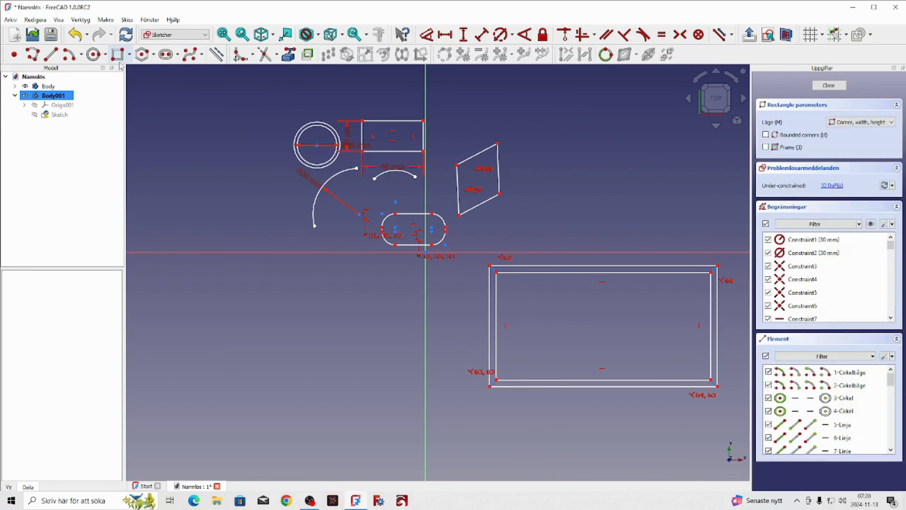
click(766, 147)
click(766, 135)
click(206, 300)
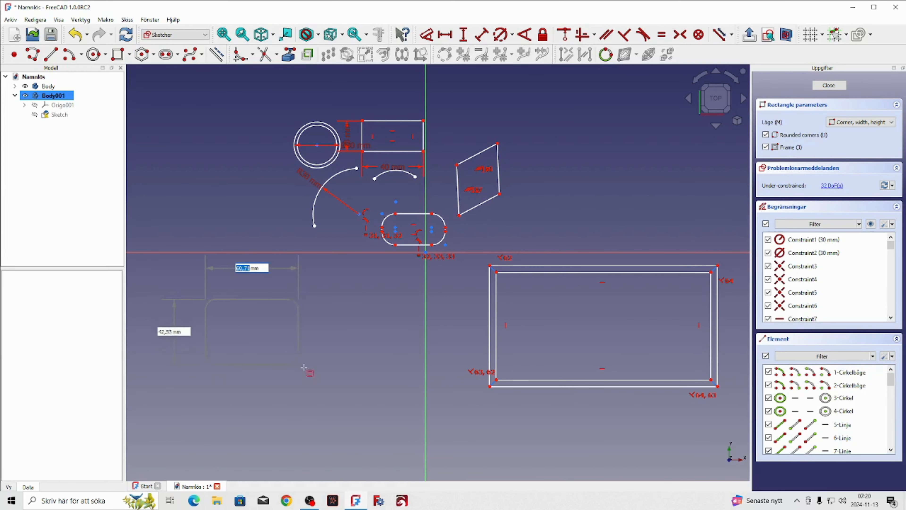
click(358, 404)
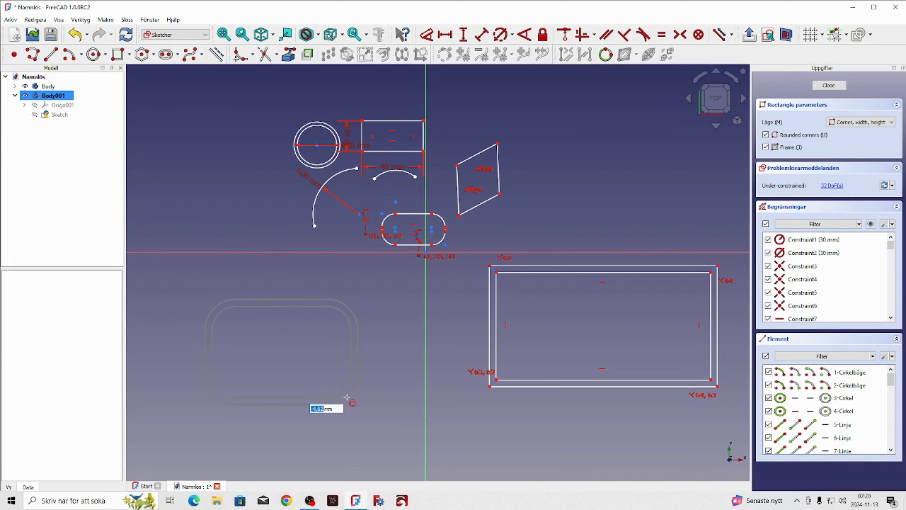
click(339, 393)
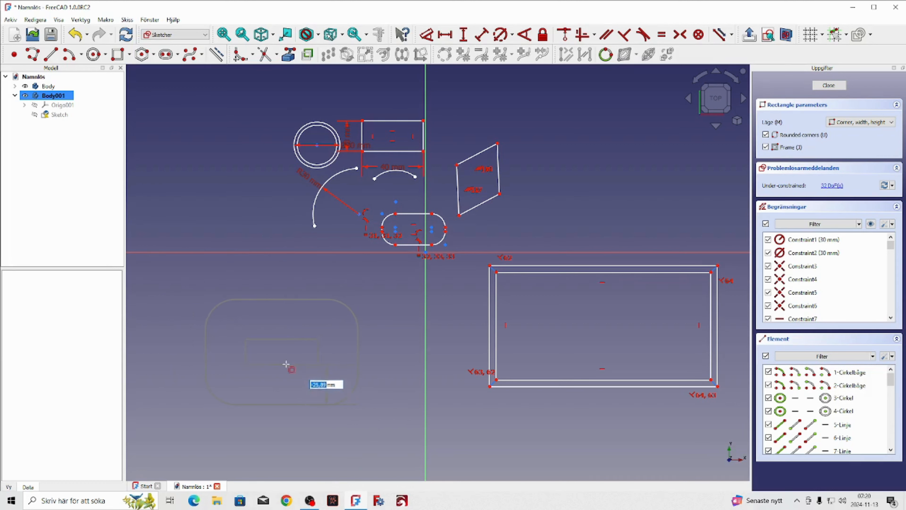
click(342, 392)
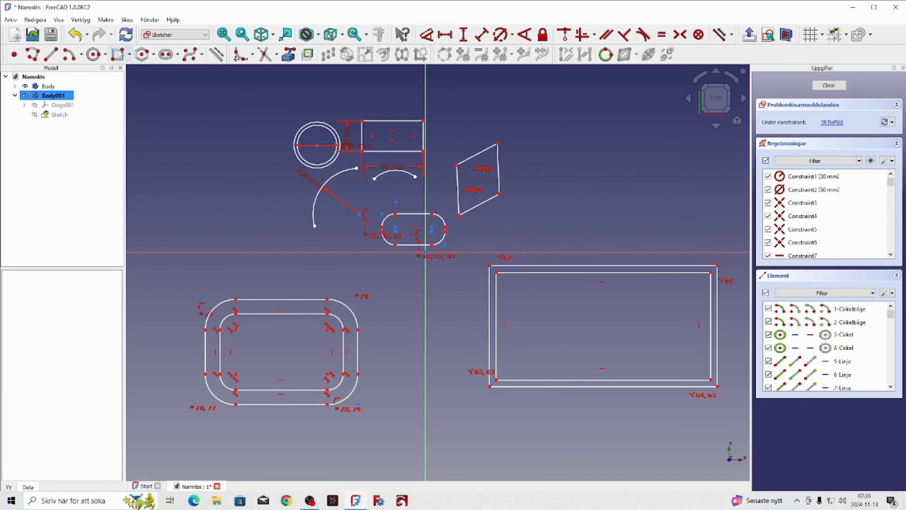
click(129, 58)
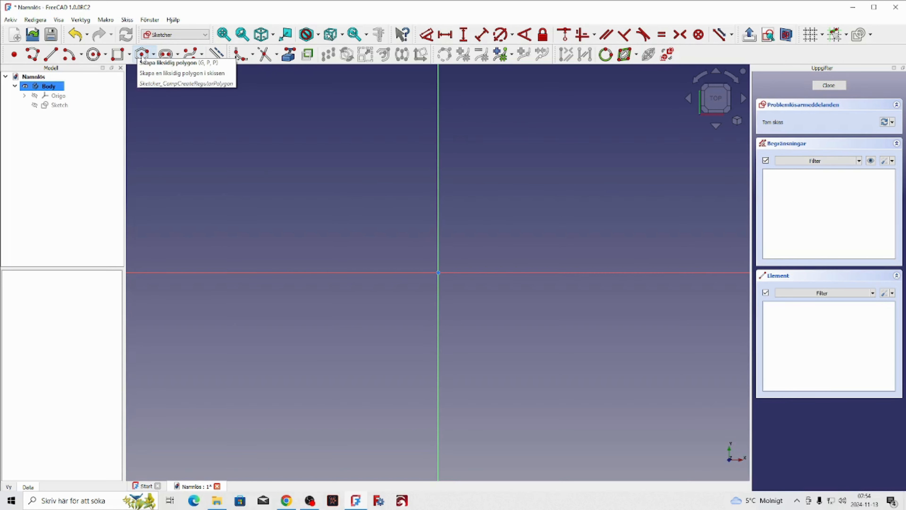
- Draw a regular polygon with 13 sides in the empty sketch's upper-left quadrant and move its centre slightly down
click(142, 55)
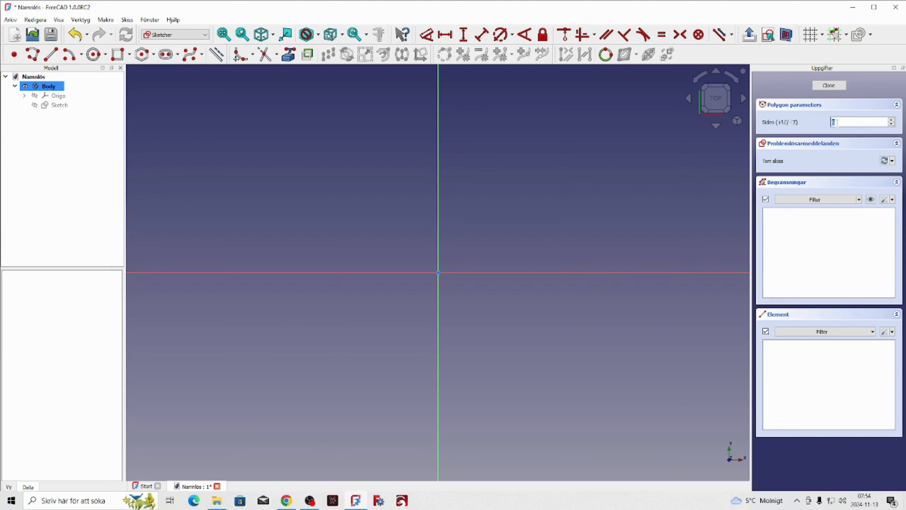
click(154, 55)
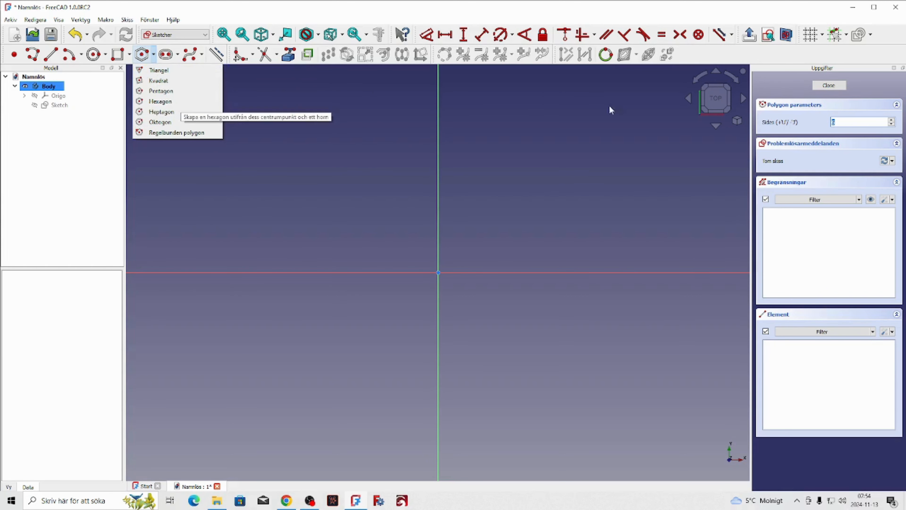
click(849, 123)
text(6)
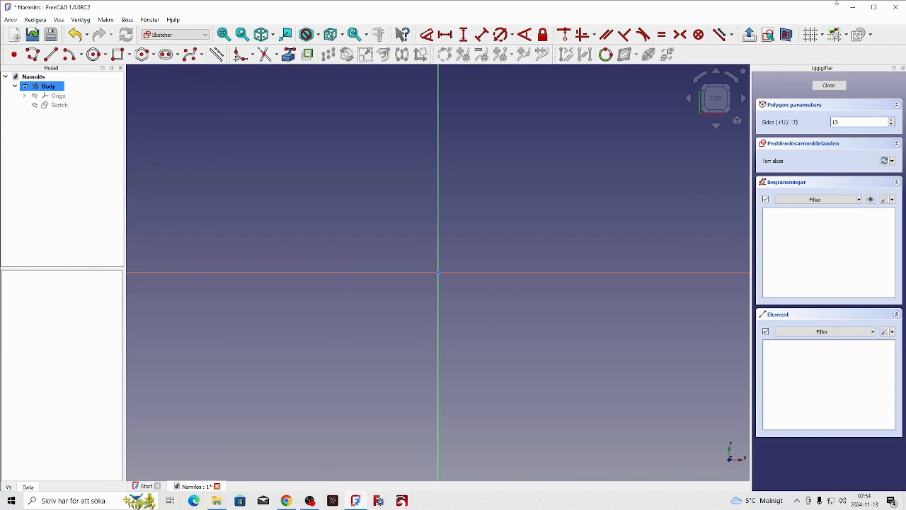
click(241, 153)
click(290, 185)
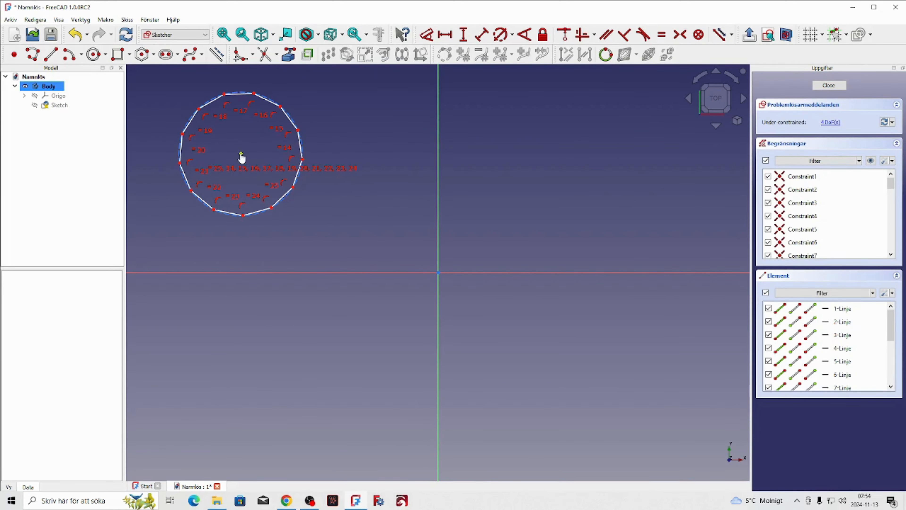
drag(240, 156, 243, 175)
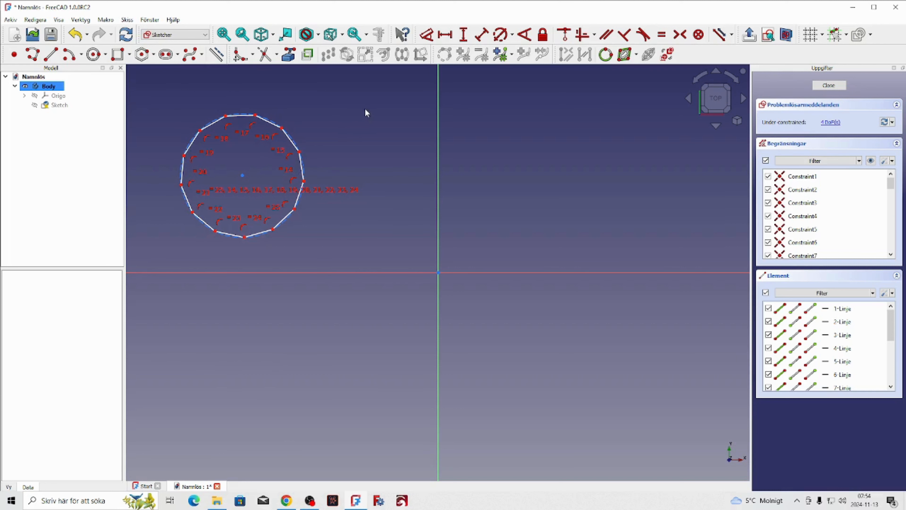
- Draw a slot about 35 mm long between its end centres, sloping down from beside the polygon across the vertical axis
click(165, 56)
click(344, 129)
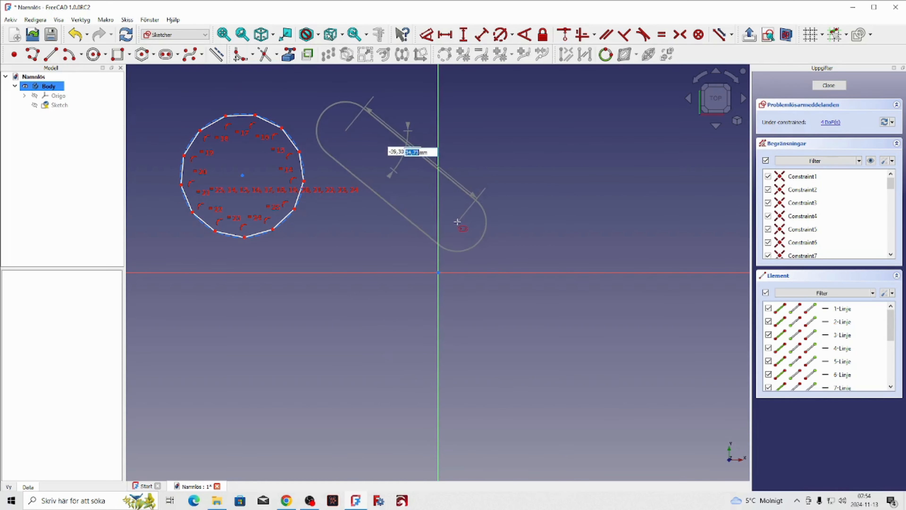
click(457, 222)
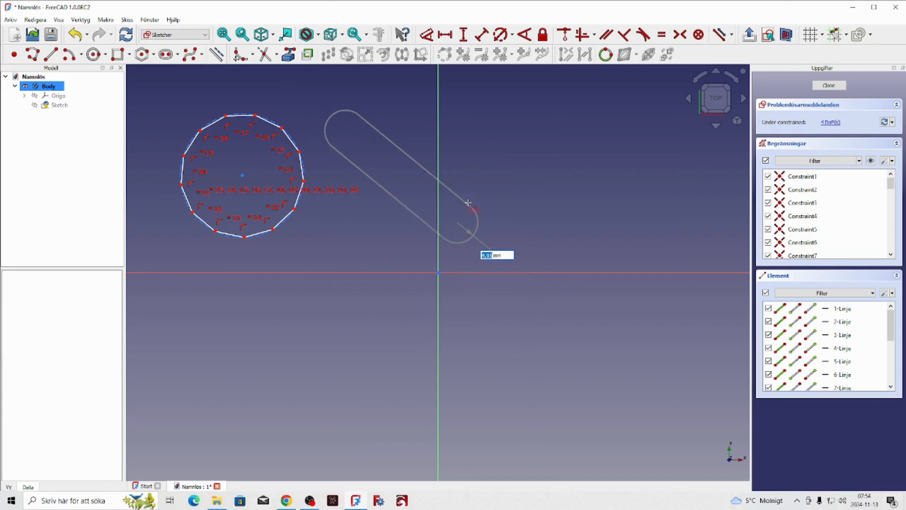
click(477, 196)
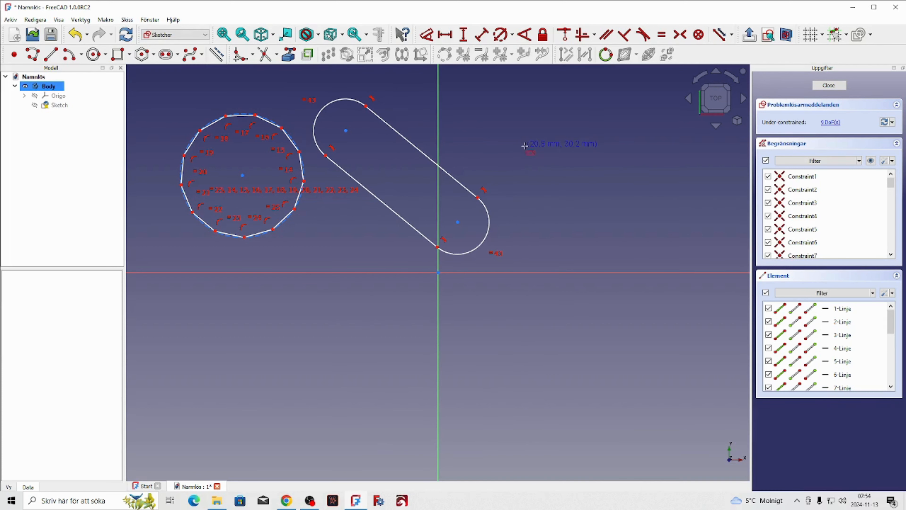
- Show the circular helpers for arcs and move the slot's lower end centre away from the polygon
click(606, 62)
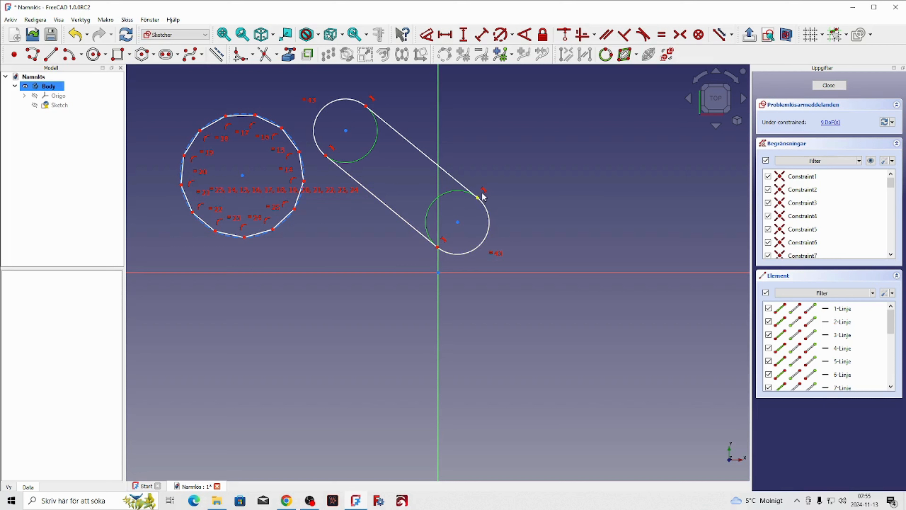
drag(459, 224, 494, 227)
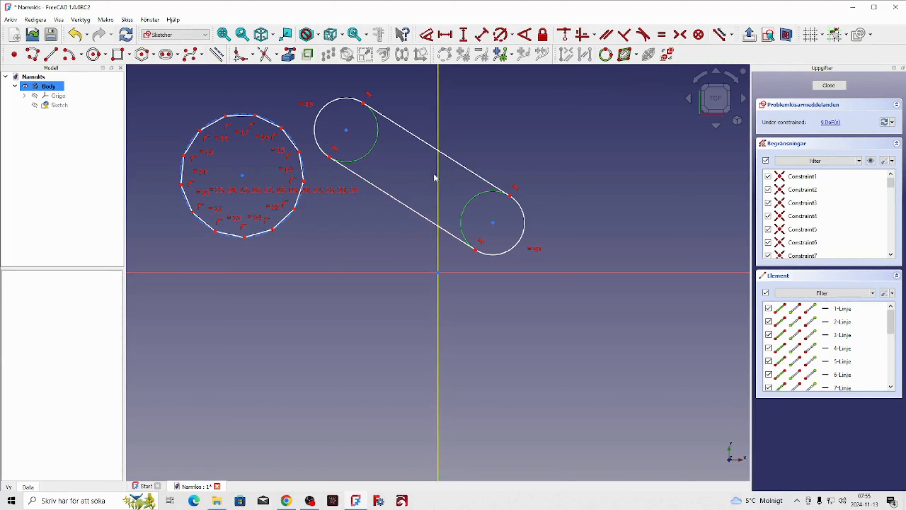
- Draw a non-periodic degree 3 B-spline through six control points, starting below the slot and arching over the horizontal axis
scroll(360, 183, down, 5)
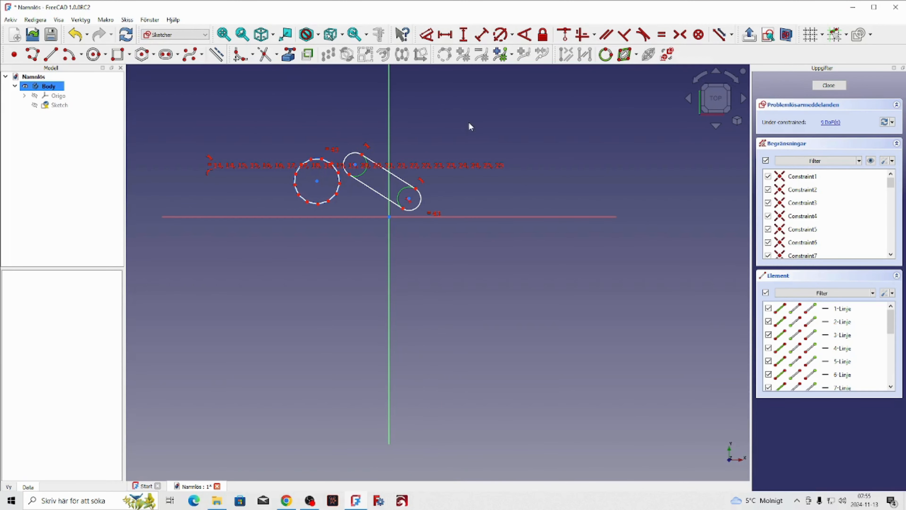
click(196, 59)
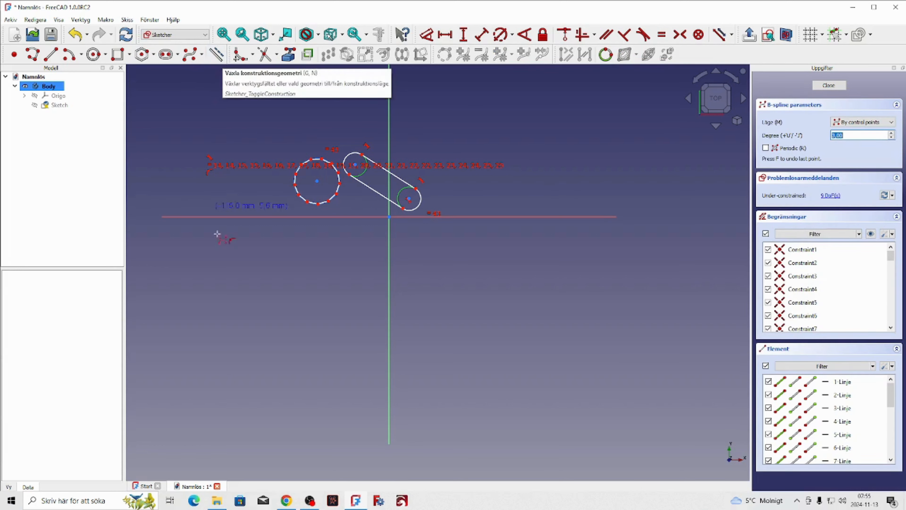
scroll(285, 262, down, 2)
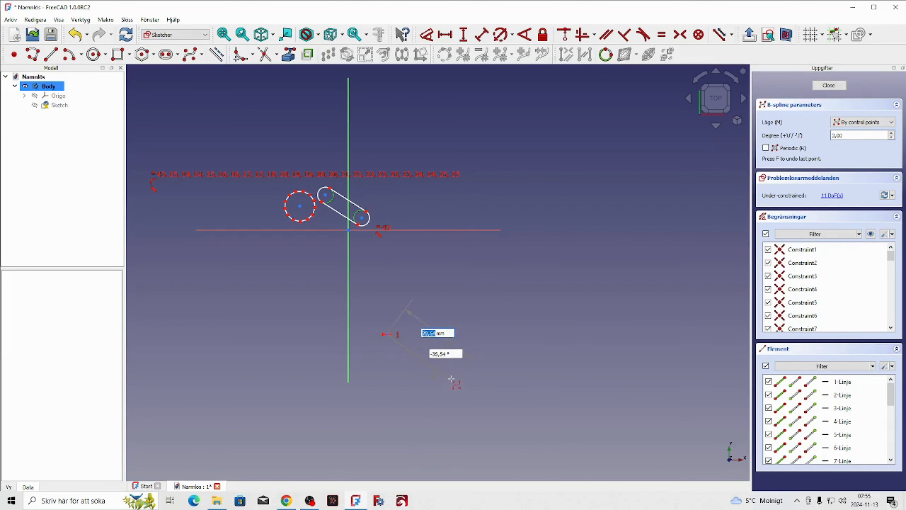
click(388, 334)
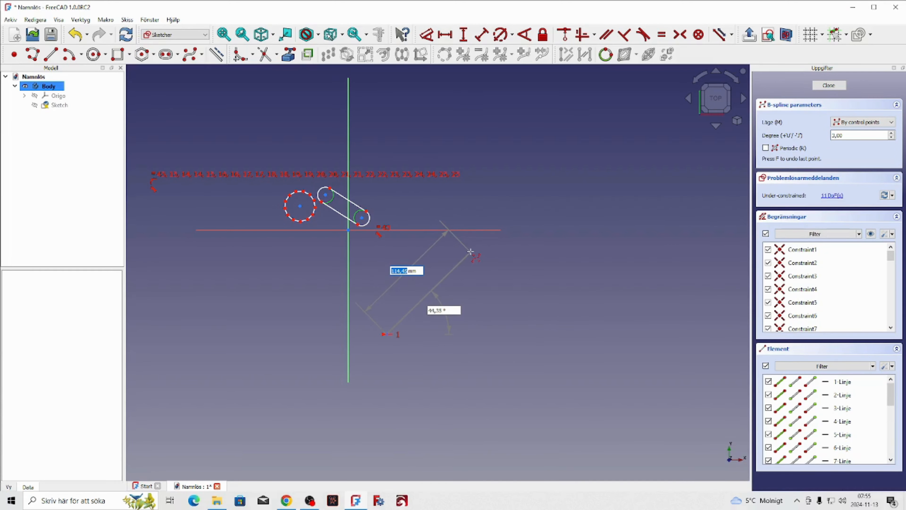
click(470, 252)
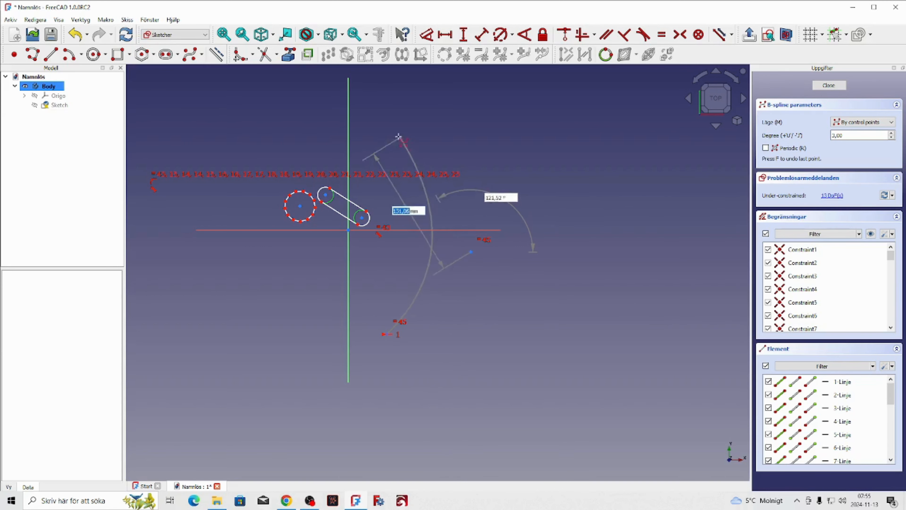
click(382, 160)
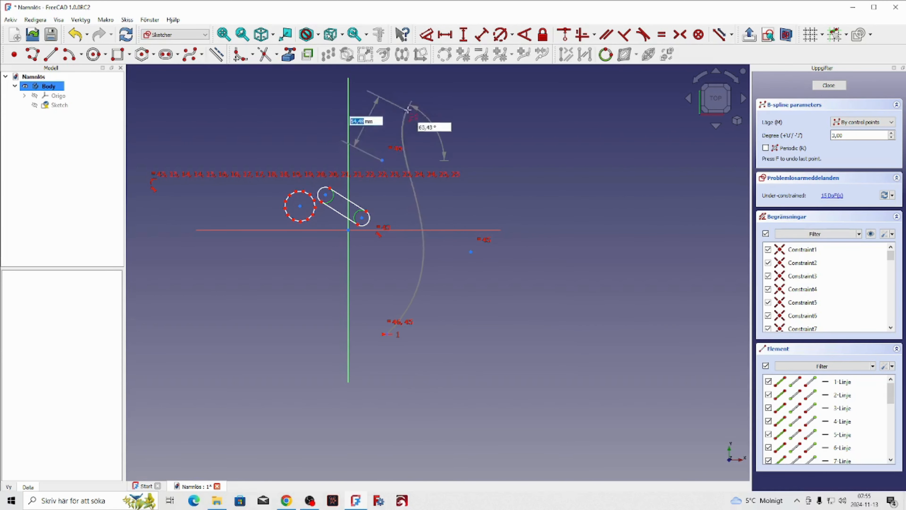
click(479, 102)
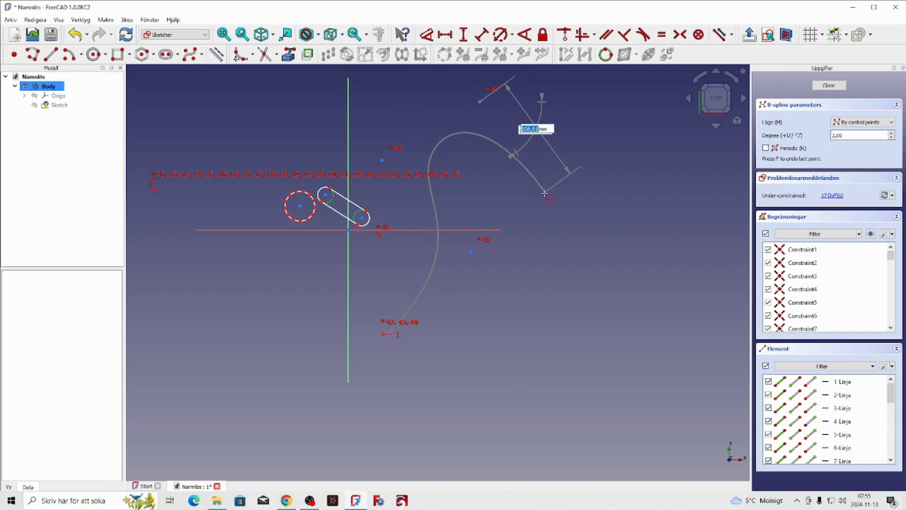
click(544, 189)
click(504, 276)
right_click(504, 275)
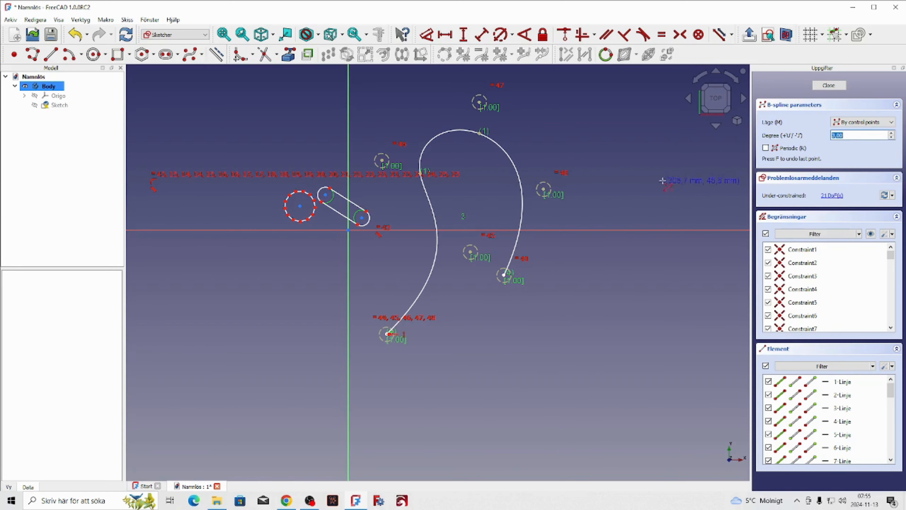
right_click(604, 146)
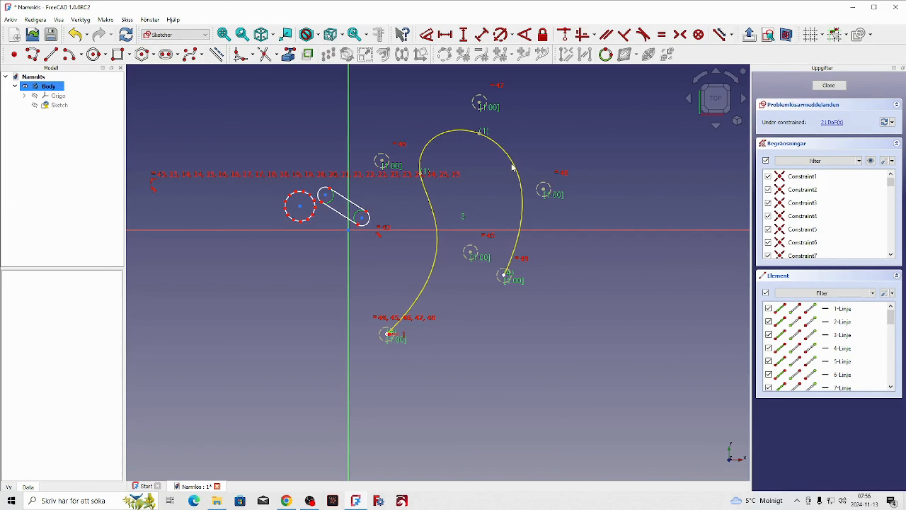
- Display the B-spline's curvature comb for inspection and hide it again
click(512, 164)
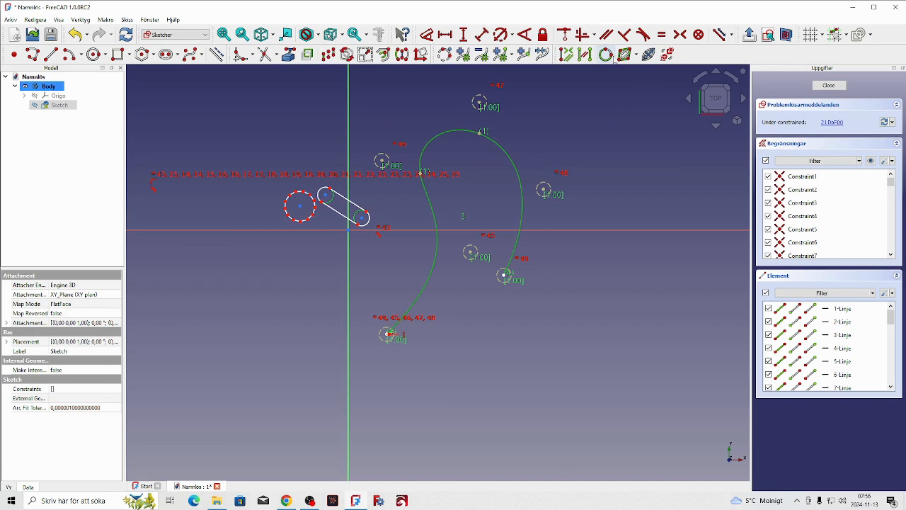
click(636, 54)
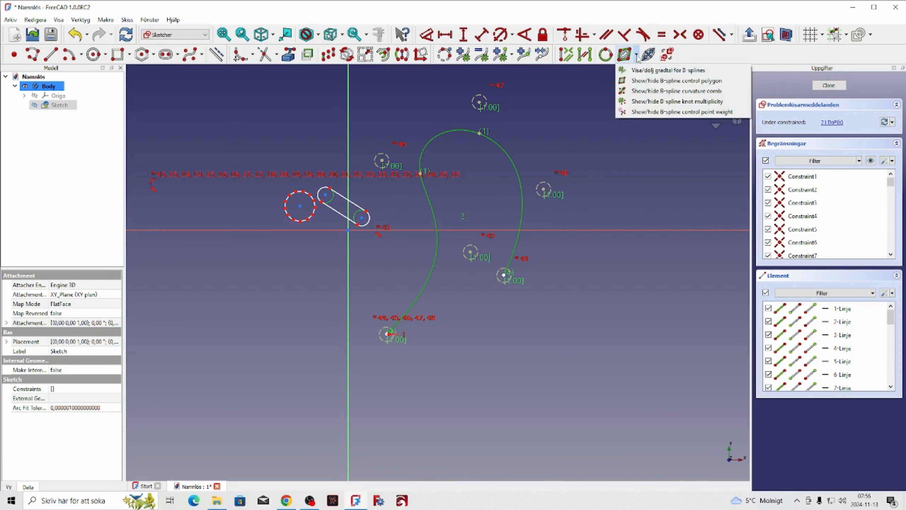
click(624, 94)
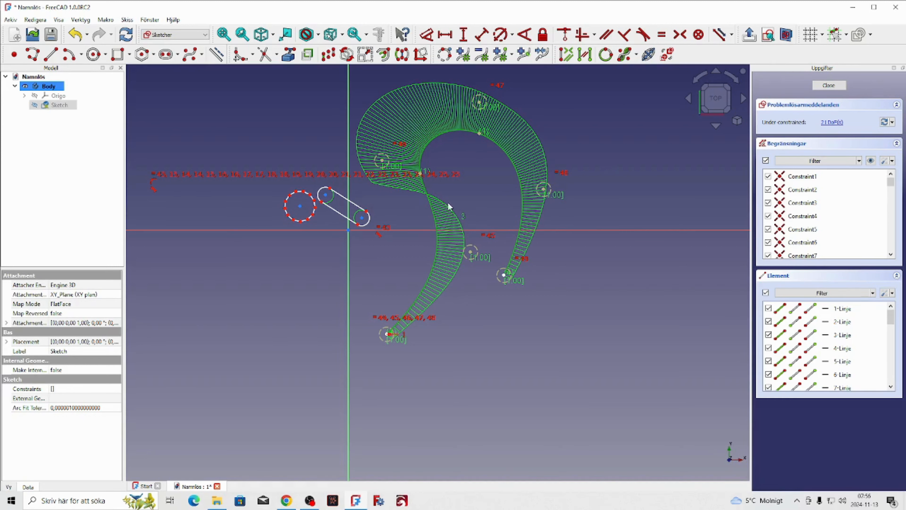
click(627, 56)
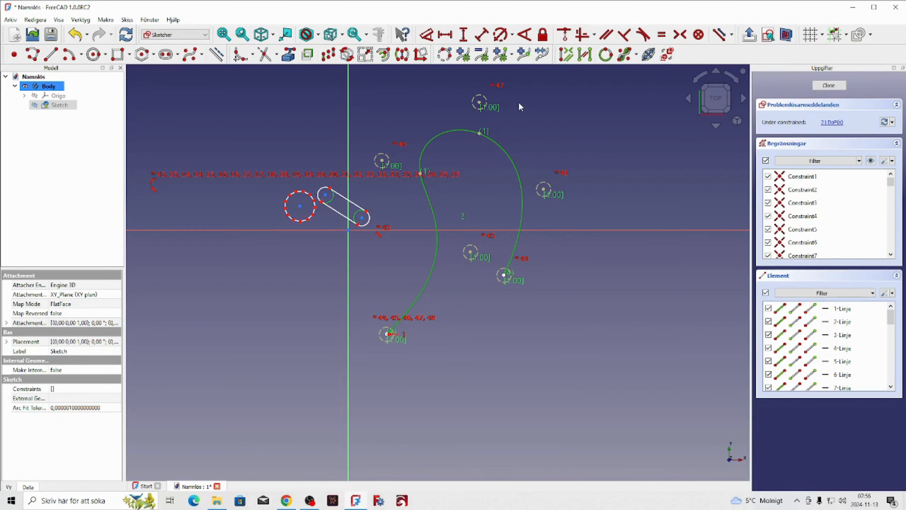
click(563, 113)
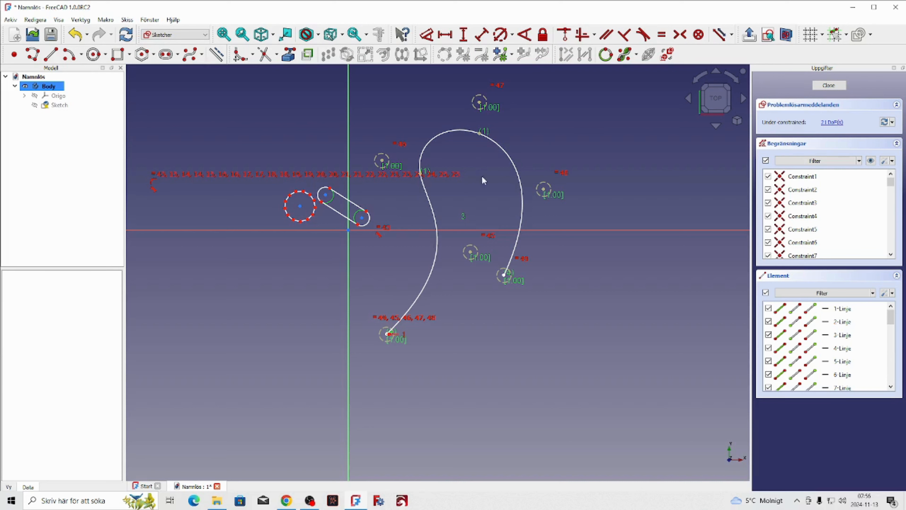
- Insert five knots along the B-spline and pull the control point at its upper-left bend slightly outward
click(513, 164)
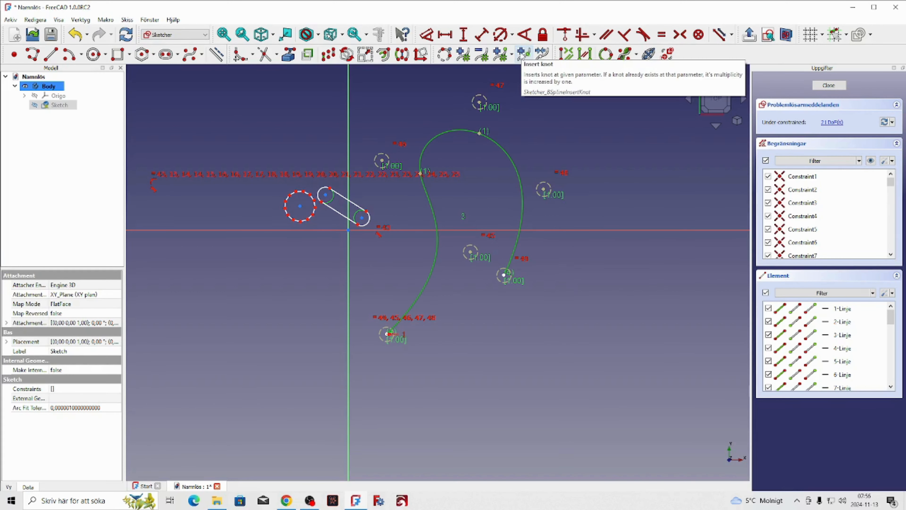
click(522, 54)
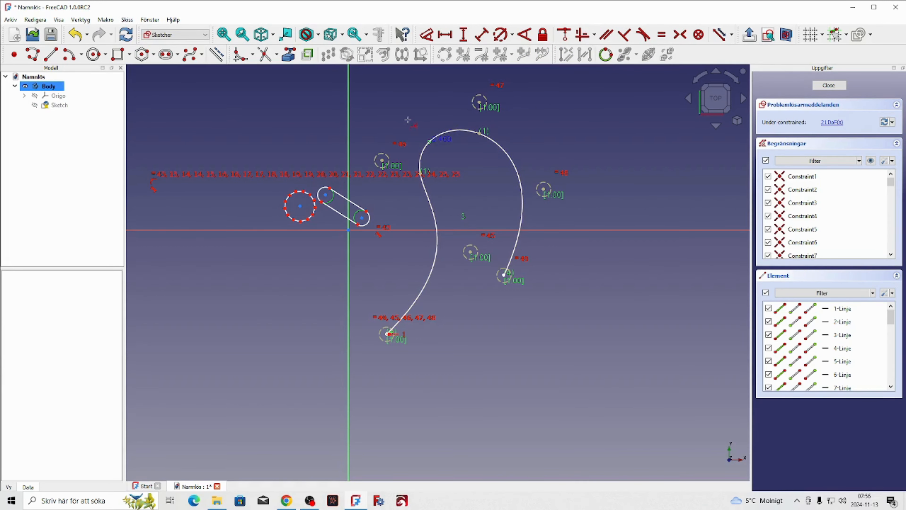
click(414, 112)
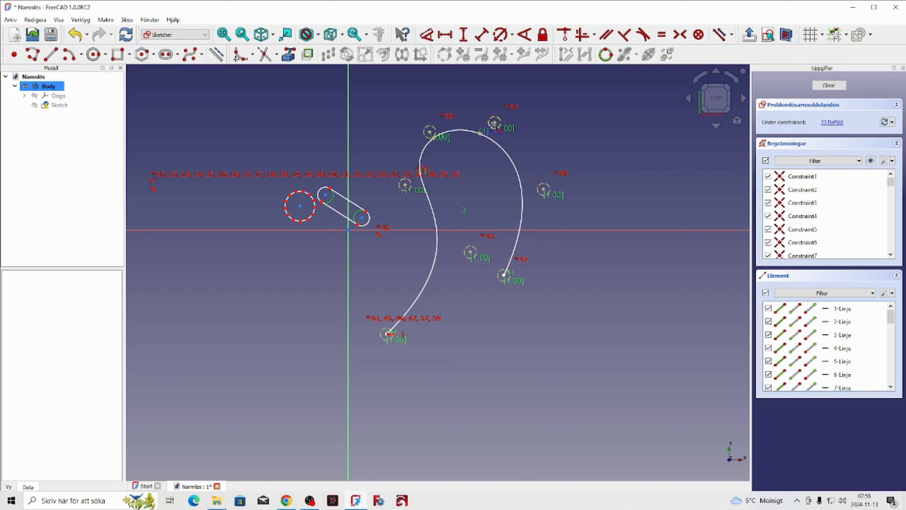
click(533, 163)
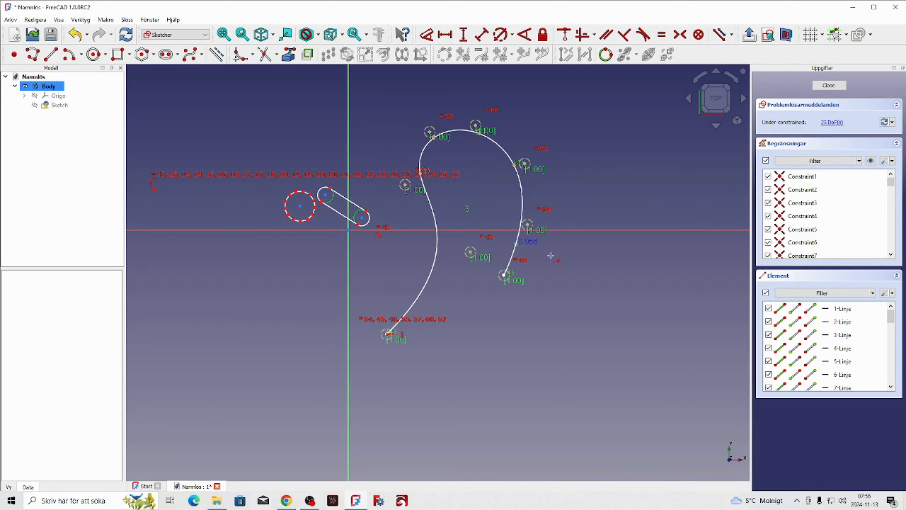
click(522, 246)
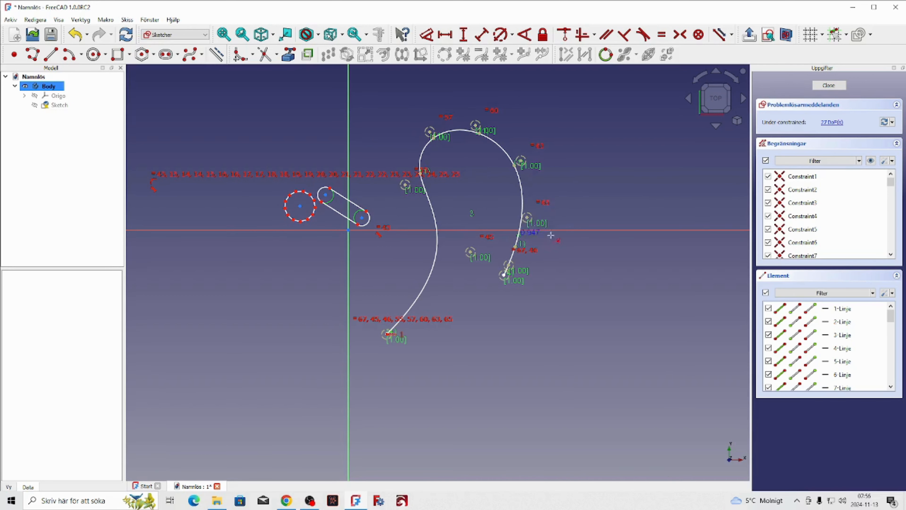
click(410, 226)
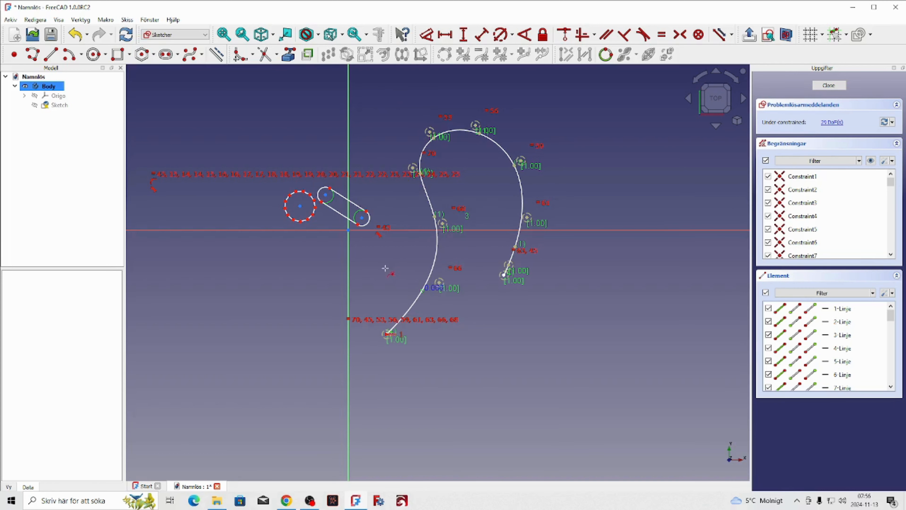
click(390, 263)
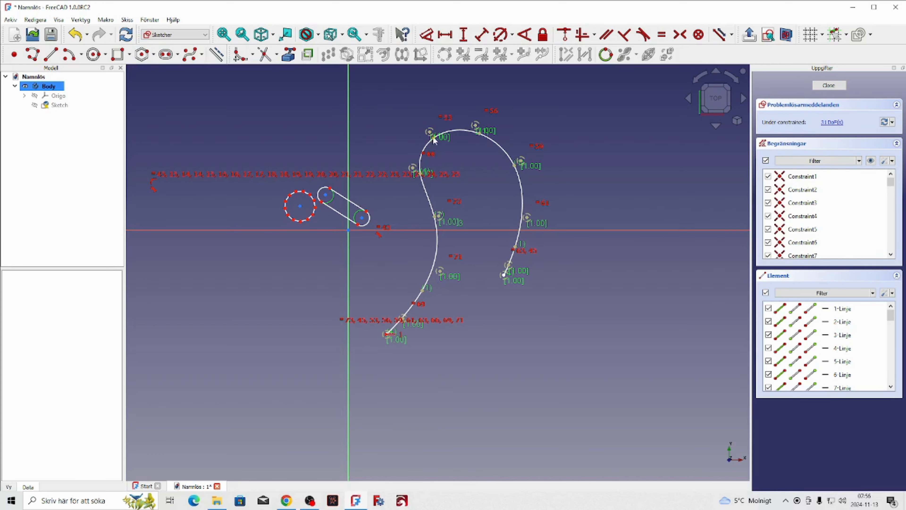
mouse_move(430, 134)
mouse_down()
mouse_move(423, 82)
mouse_move(421, 121)
mouse_up()
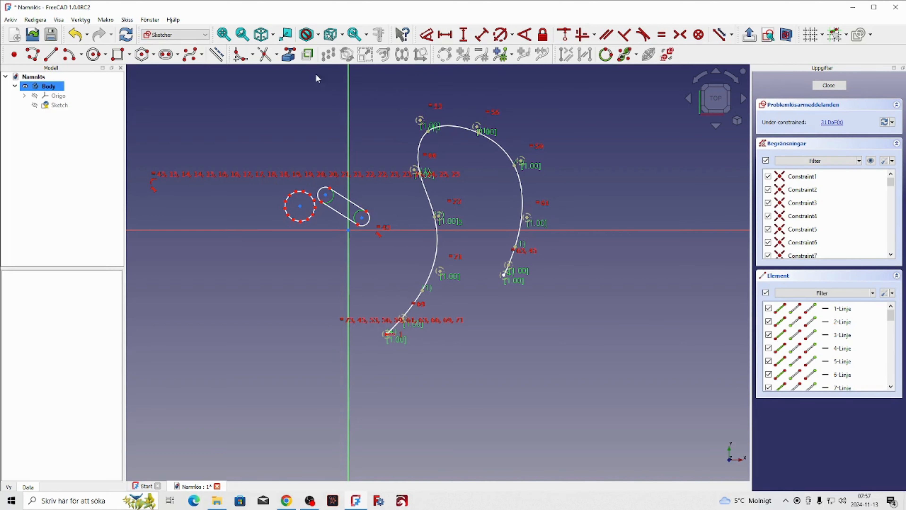
- Draw a looping non-periodic B-spline by knots beside the first spline, returning to its start point
click(200, 56)
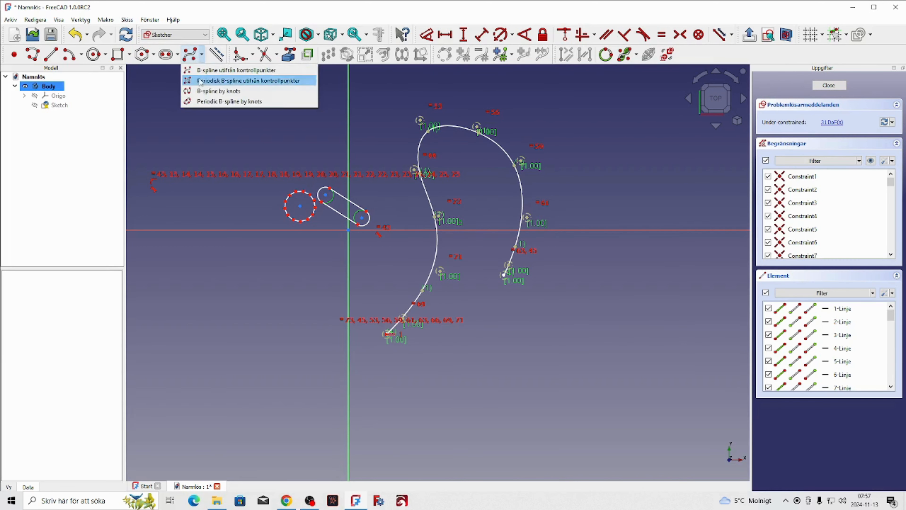
click(218, 91)
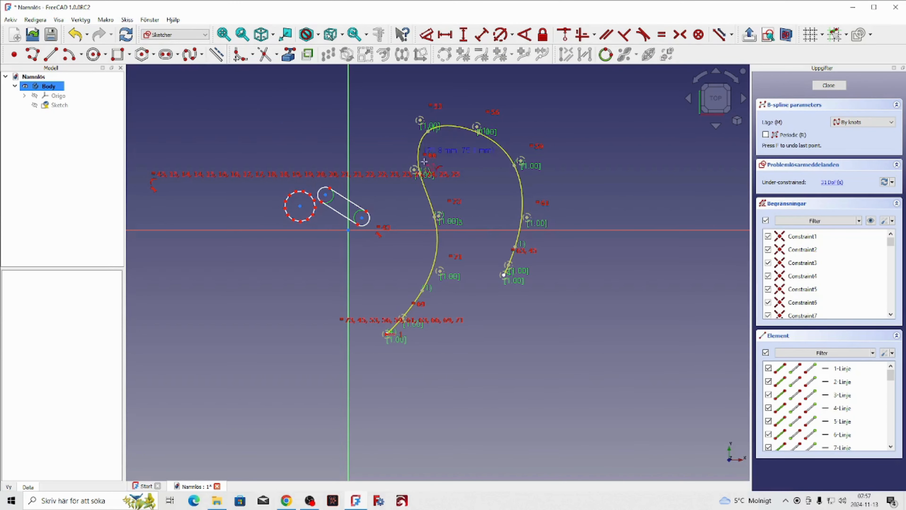
click(594, 289)
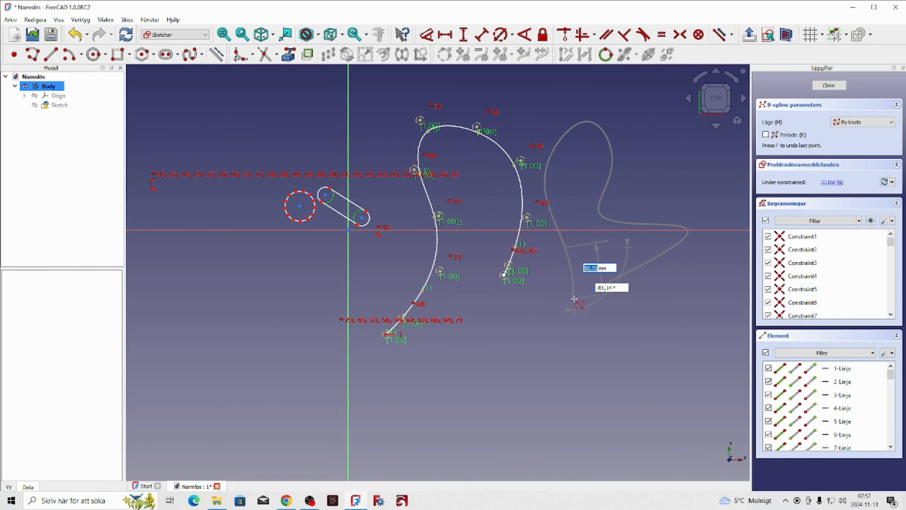
click(593, 288)
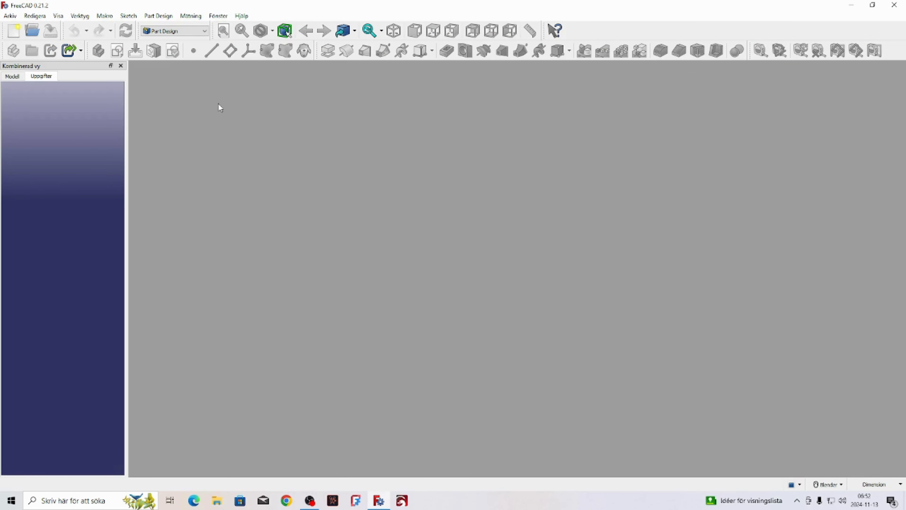
- In FreeCAD 0.21.2, create a new document and start a sketch on the XY plane
click(14, 34)
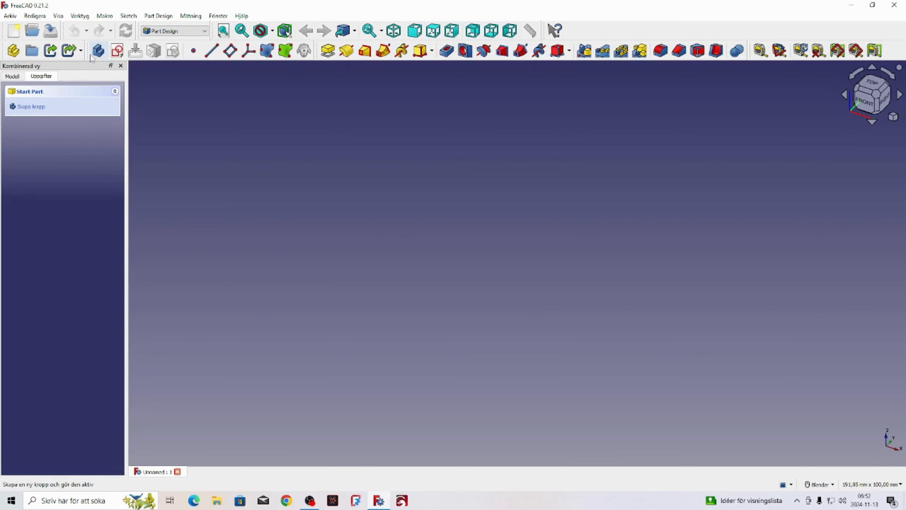
click(118, 51)
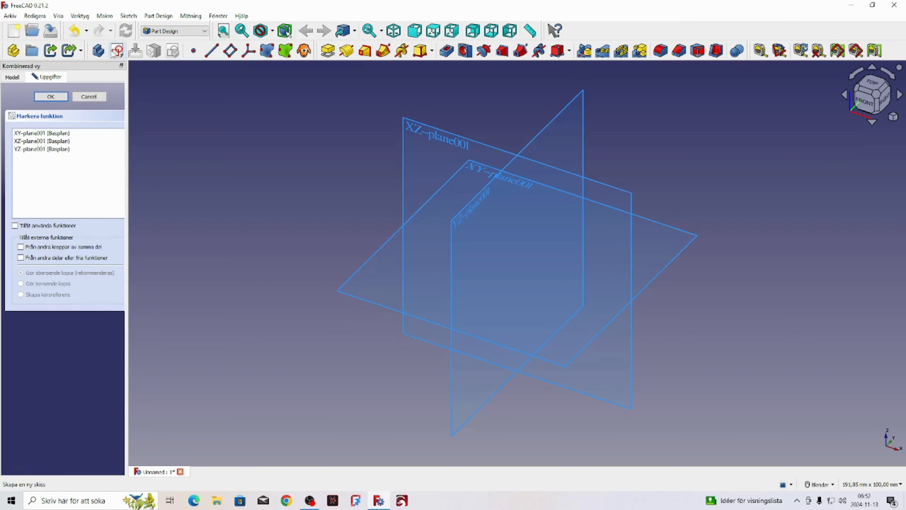
click(53, 136)
click(51, 96)
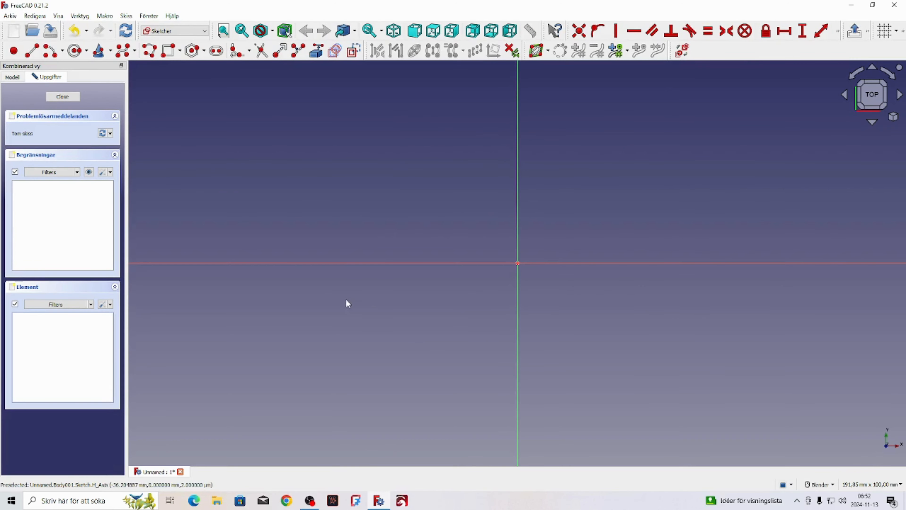
- Draw a wide rectangle around the sketch origin, close the sketch and pad it 10 mm into a plate
scroll(348, 304, down, 2)
click(169, 52)
click(295, 189)
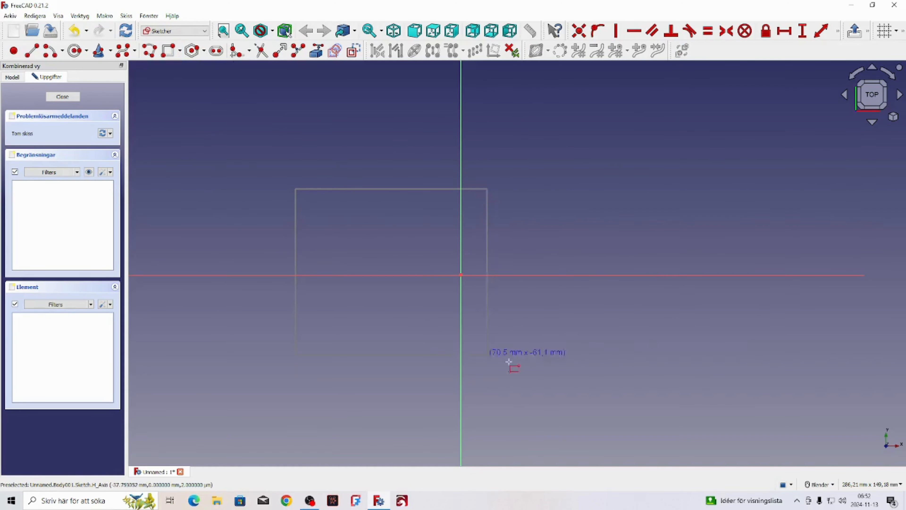
click(649, 357)
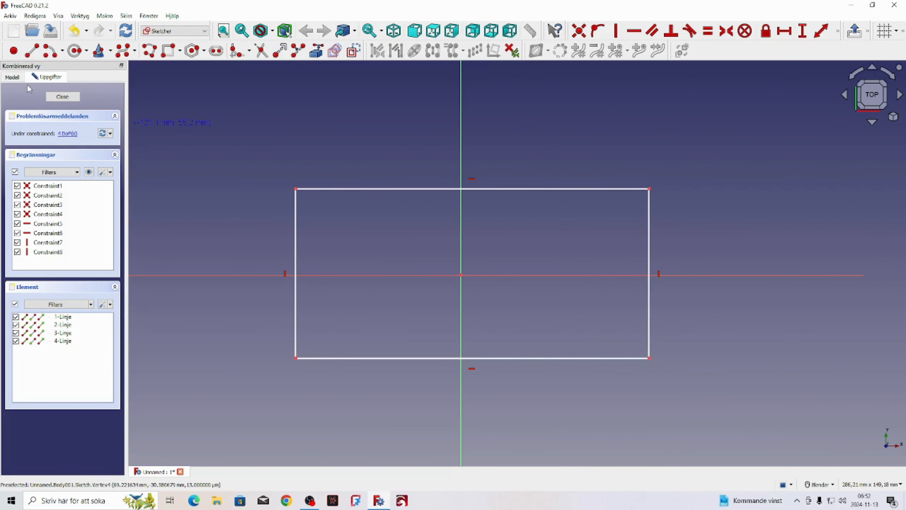
click(64, 97)
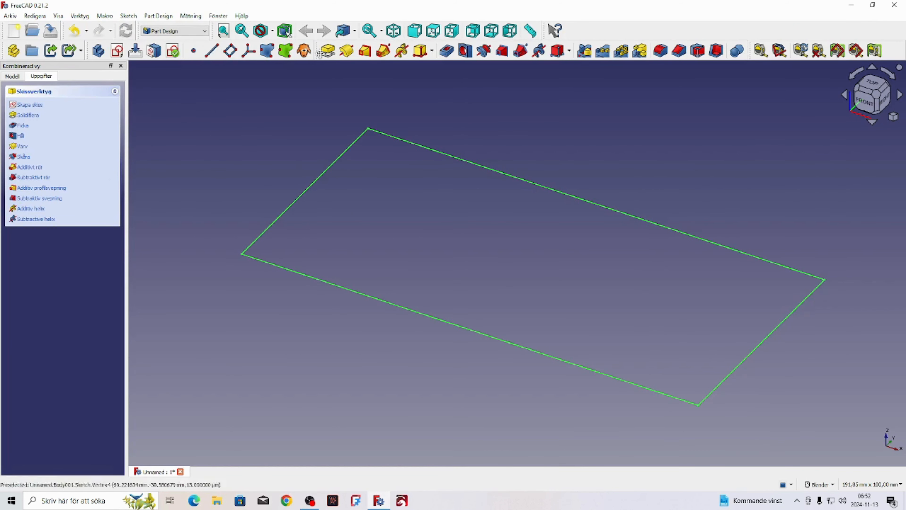
click(327, 50)
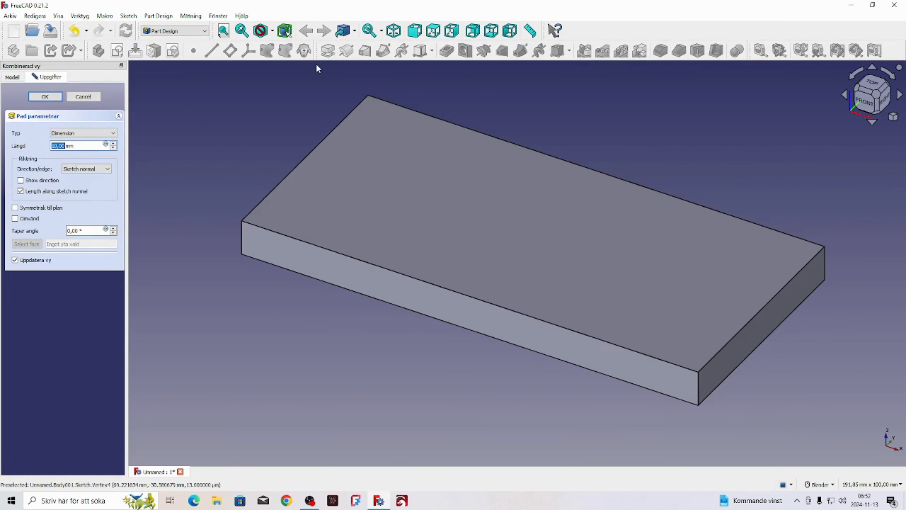
click(59, 98)
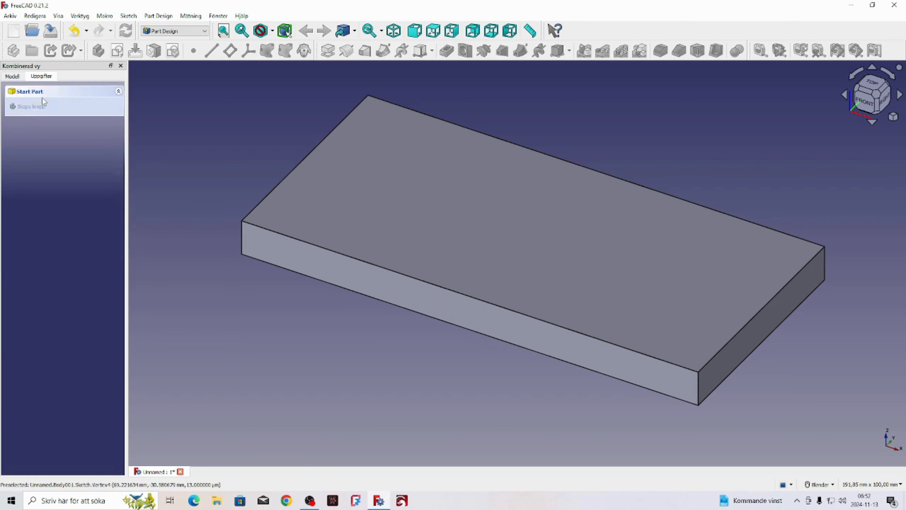
- Sketch a near-square rectangle on the plate's upper face, towards its +X end, and pad it 10 mm
click(507, 229)
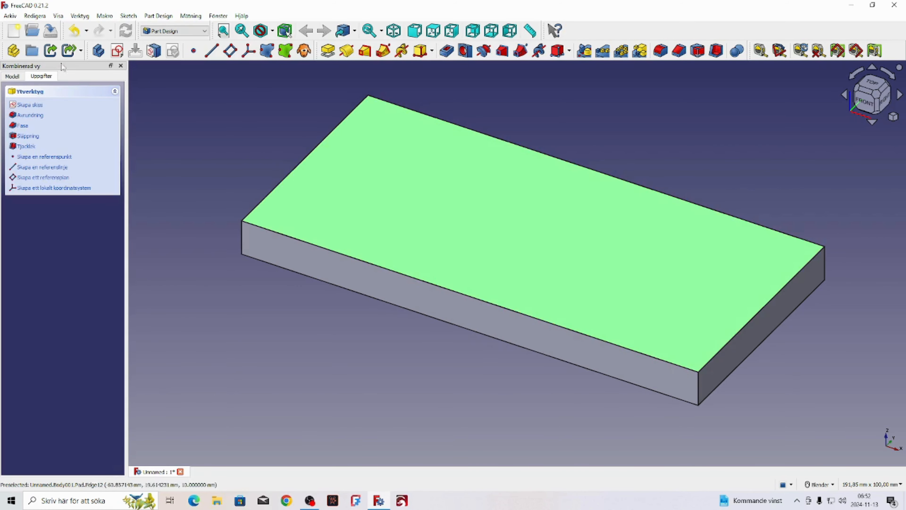
click(117, 51)
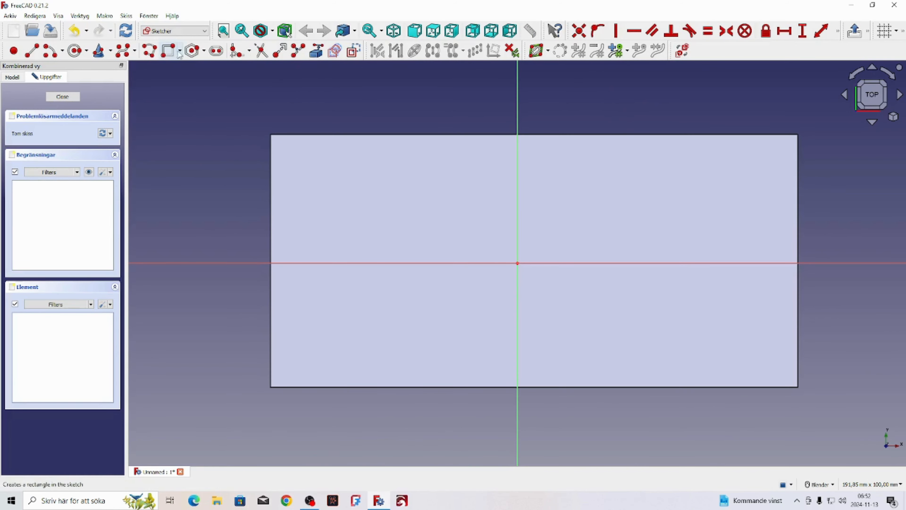
click(169, 50)
click(579, 176)
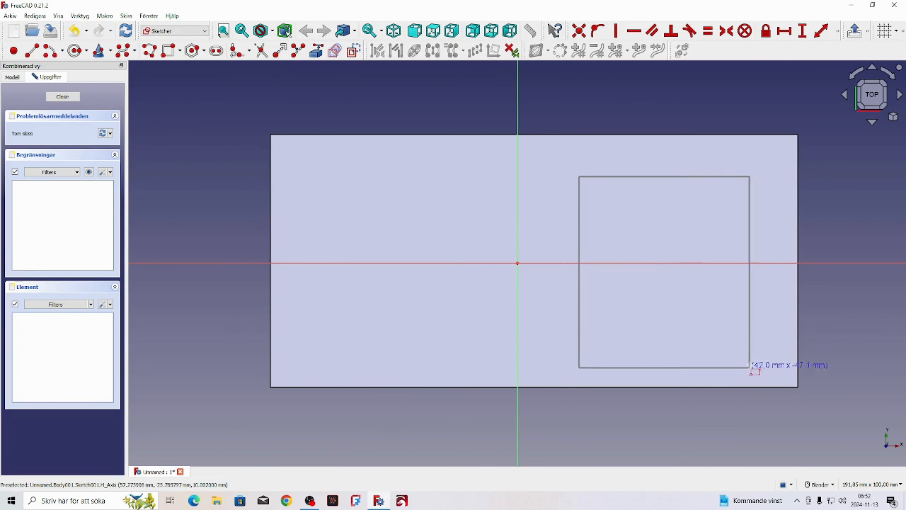
click(763, 350)
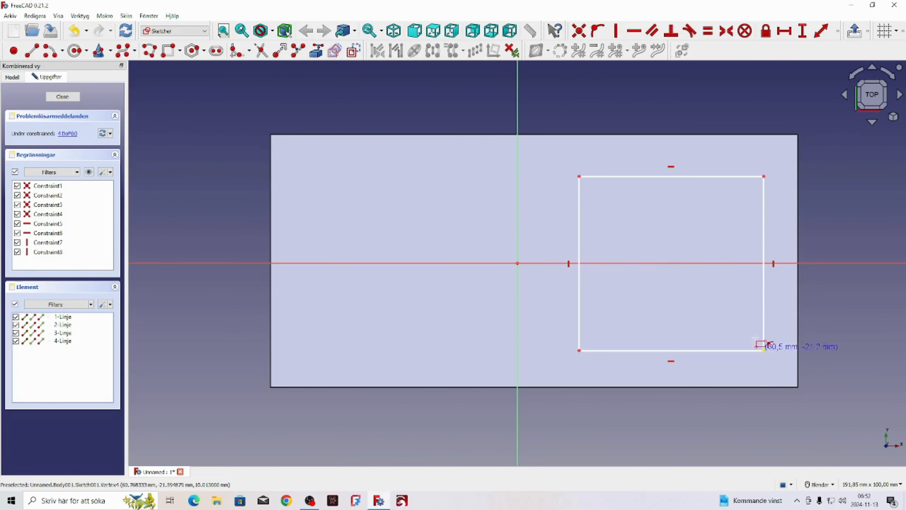
click(63, 97)
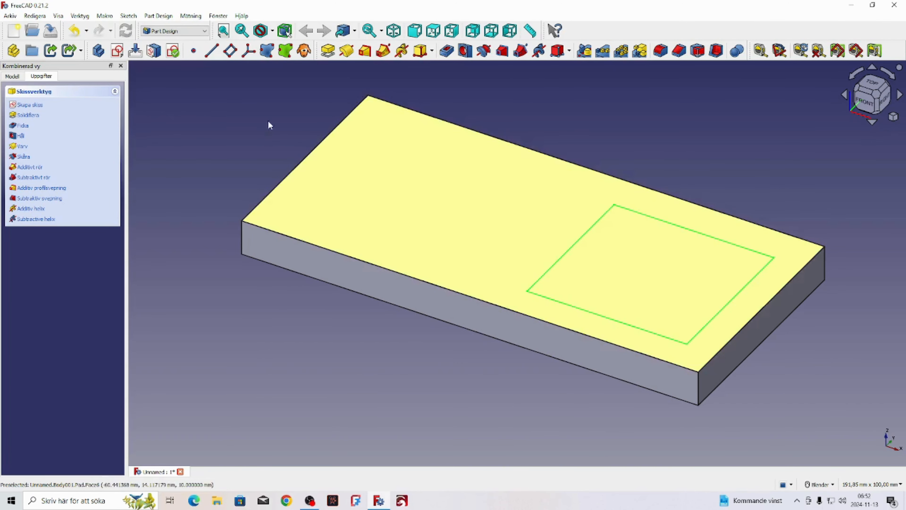
click(328, 51)
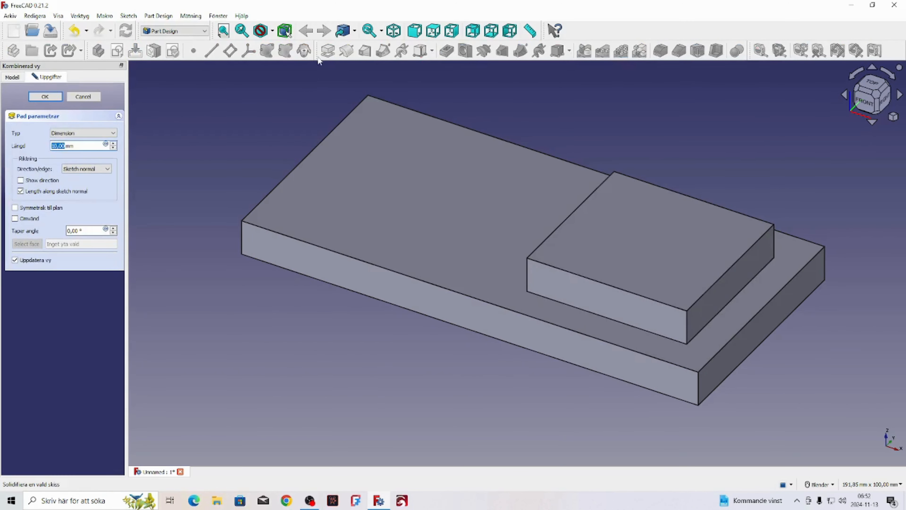
click(45, 97)
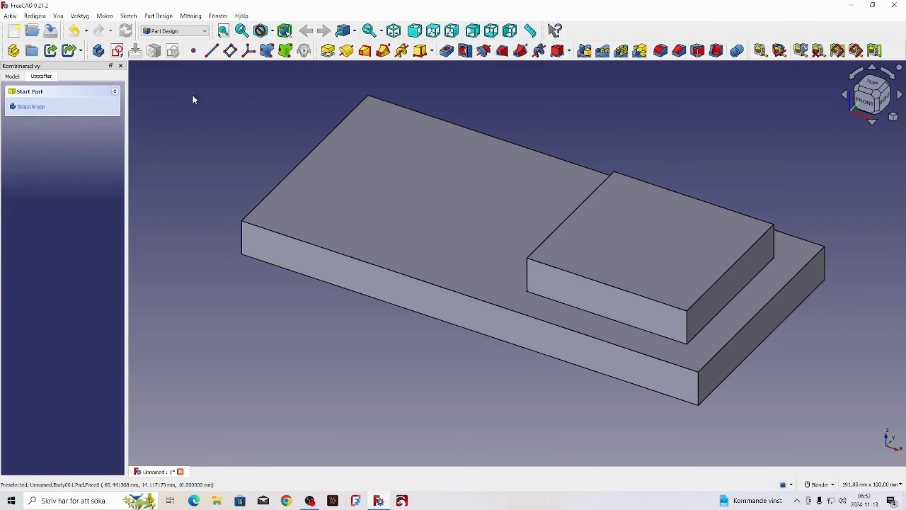
- On the smaller block's upper face, sketch a slot along Y that extends past the block's and plate's front edges
click(647, 250)
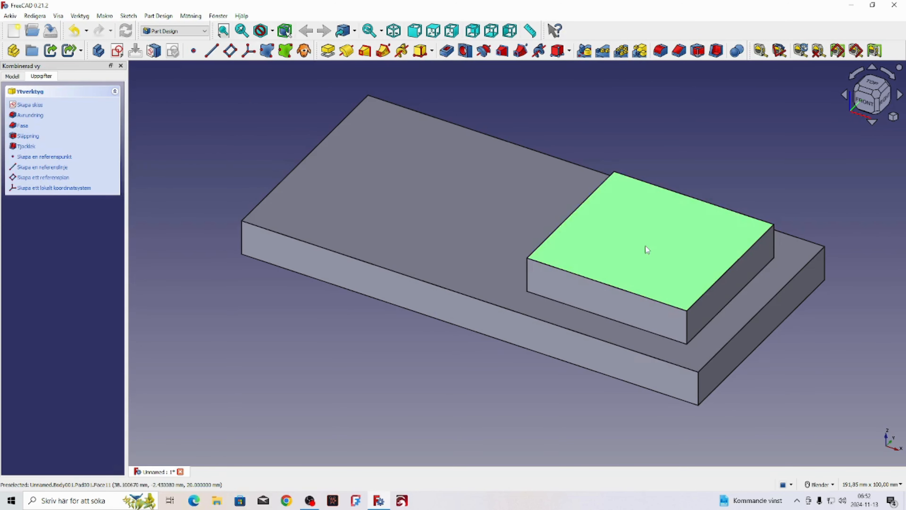
click(117, 51)
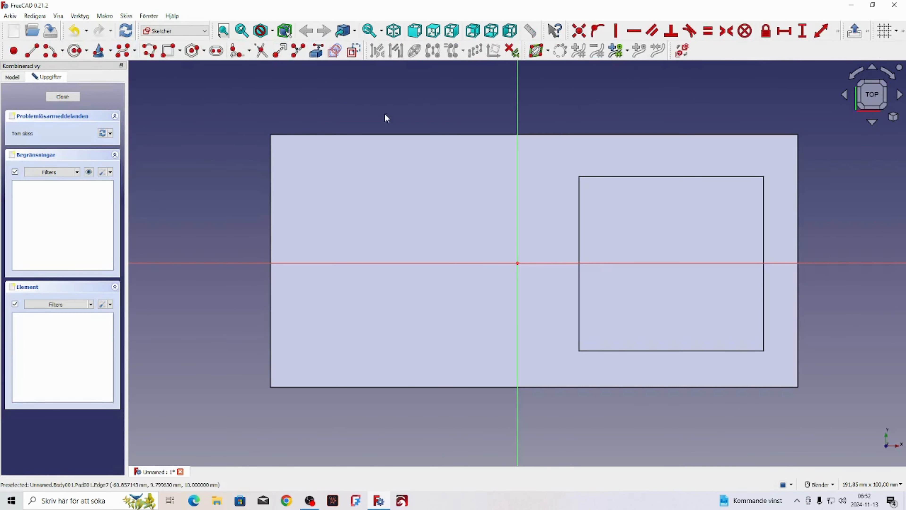
click(216, 50)
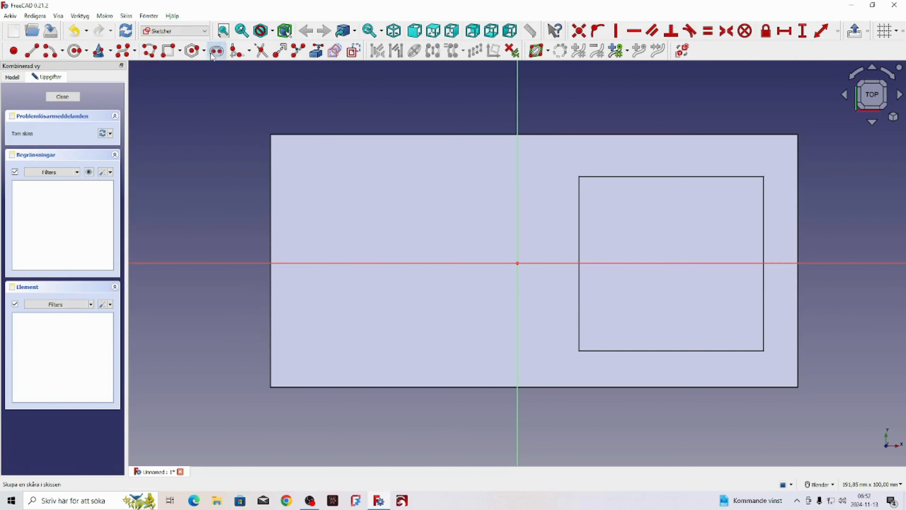
click(670, 242)
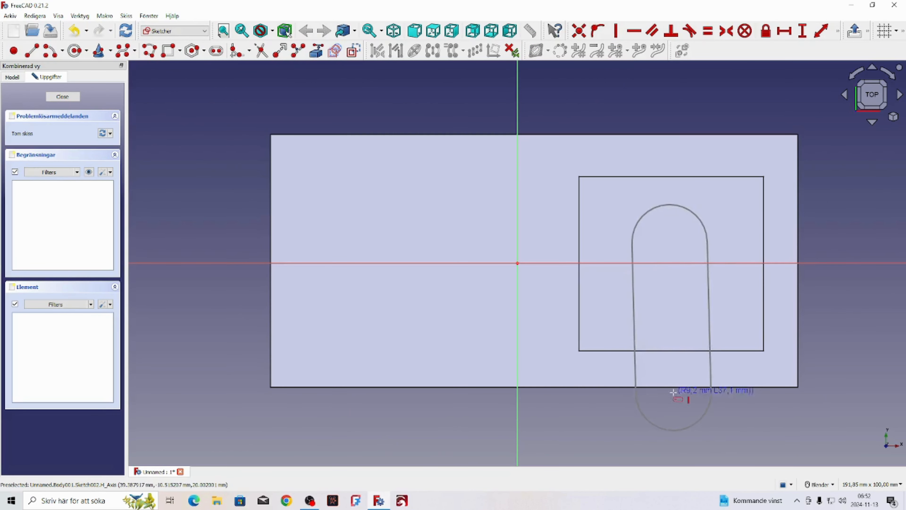
click(676, 399)
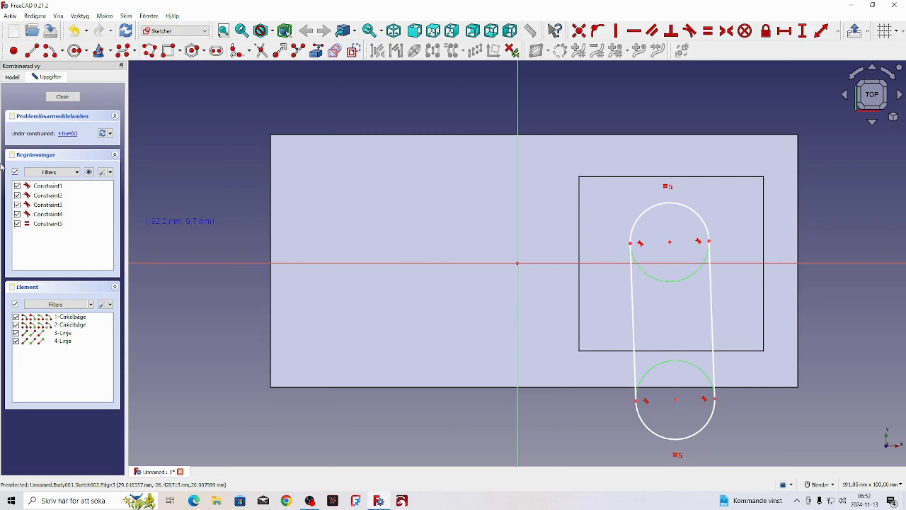
click(63, 97)
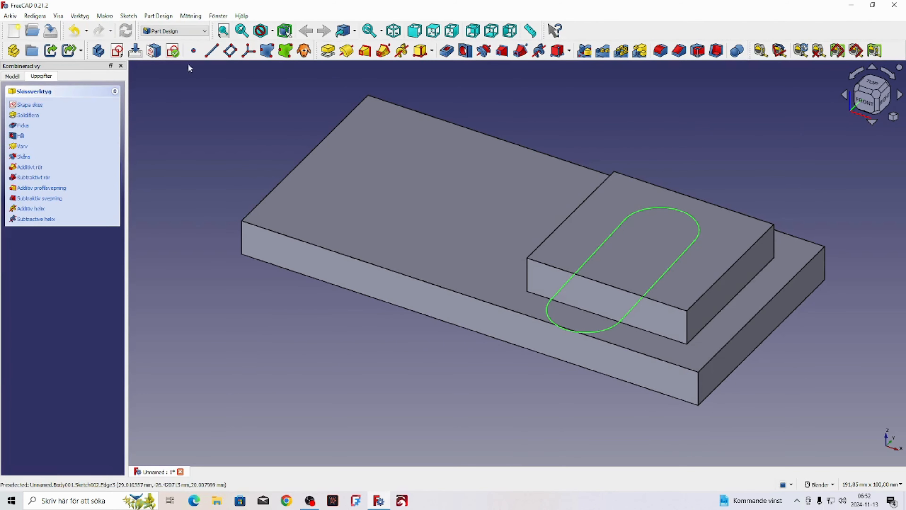
- Pad the slot sketch 10 mm
click(326, 51)
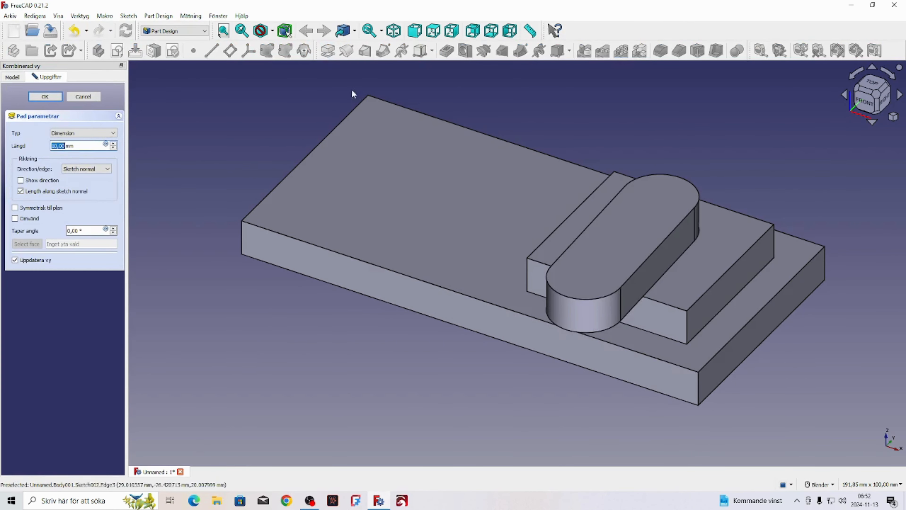
middle_drag(825, 330, 841, 314)
scroll(843, 328, up, 1)
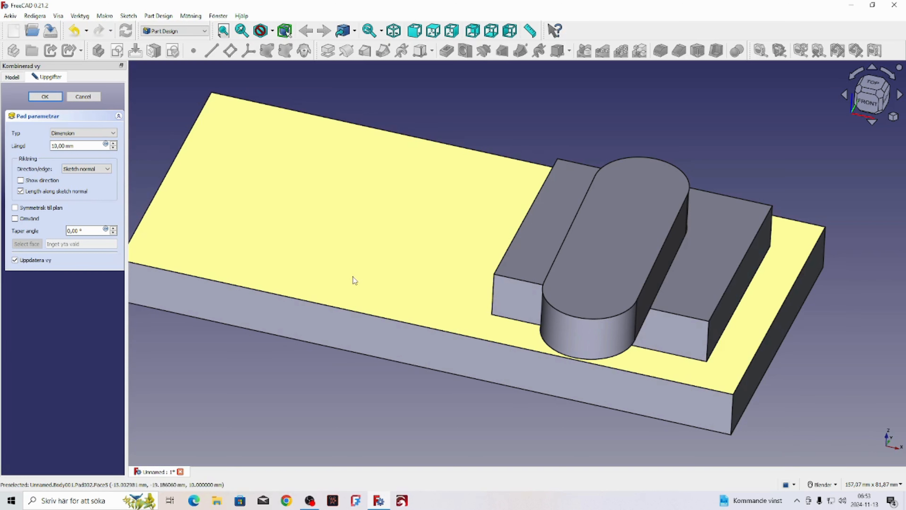
scroll(482, 245, down, 3)
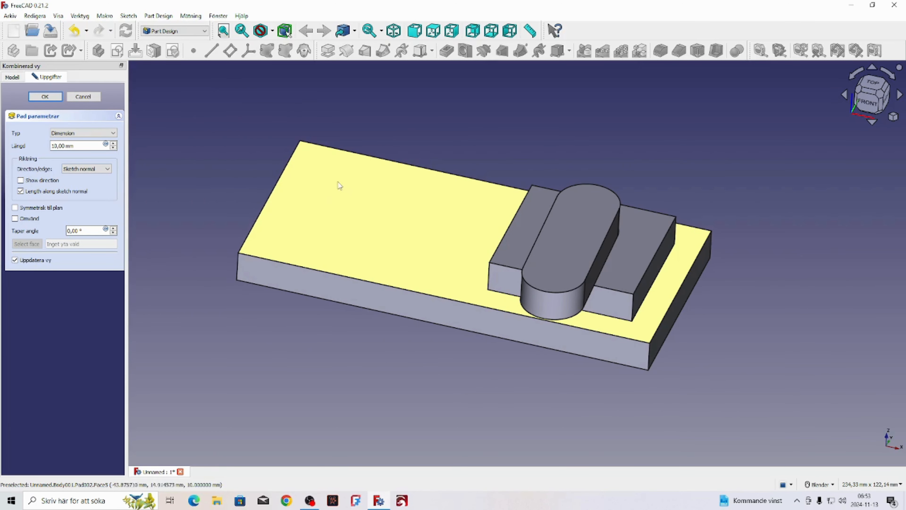
click(46, 97)
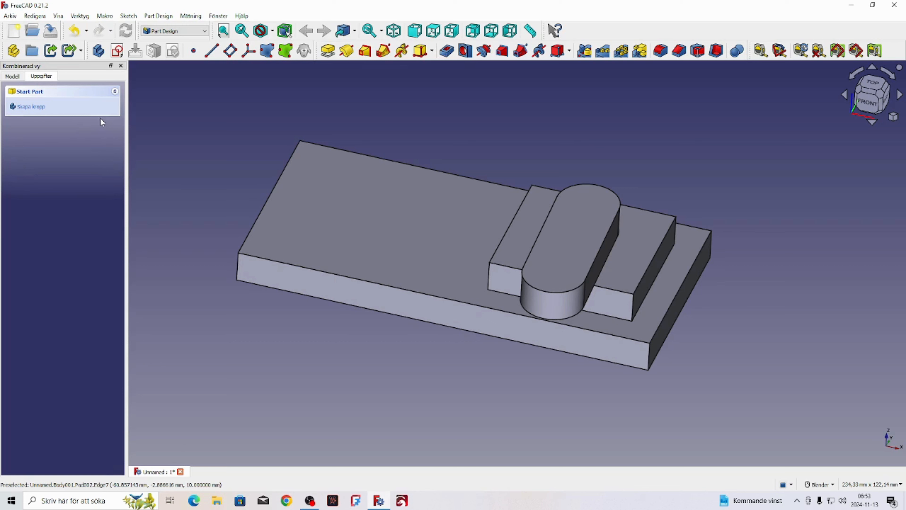
- Reopen the first pad's sketch, add a circle centred on the horizontal axis near the rectangle's -X end, and close it
click(11, 77)
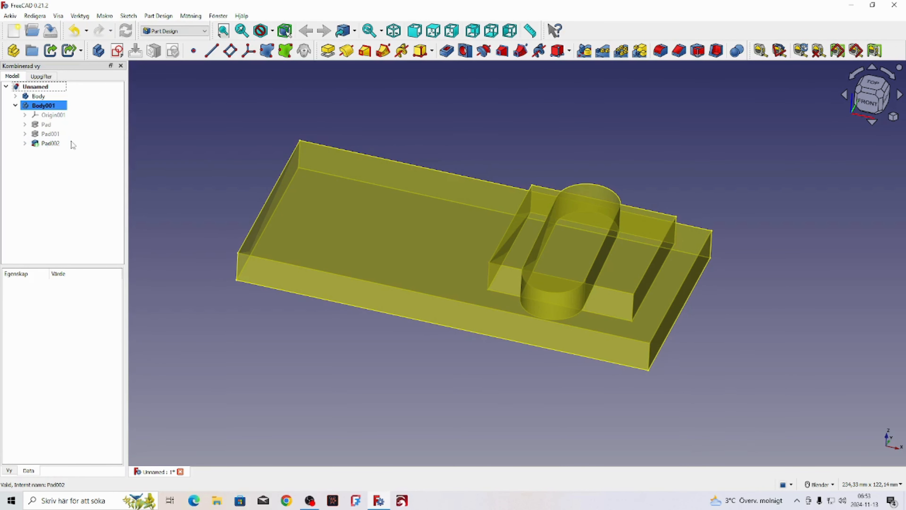
click(25, 124)
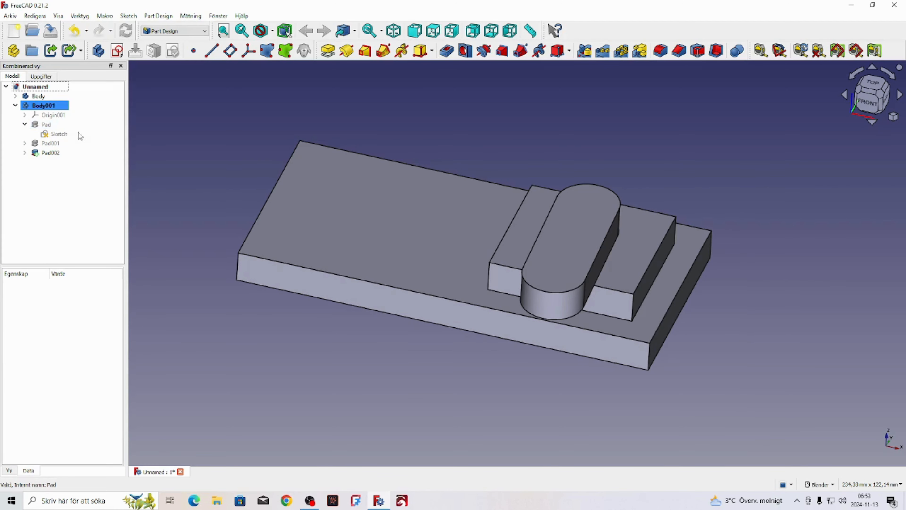
double_click(58, 134)
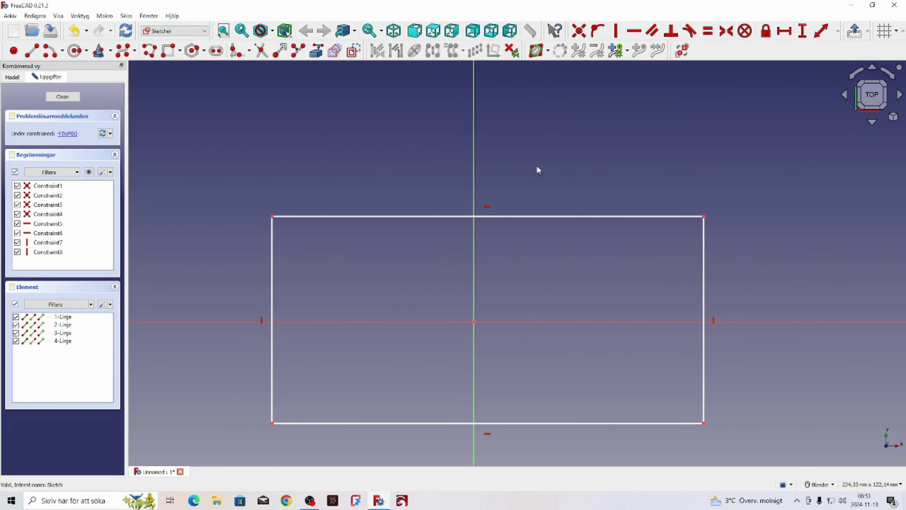
scroll(535, 165, down, 2)
scroll(570, 252, up, 1)
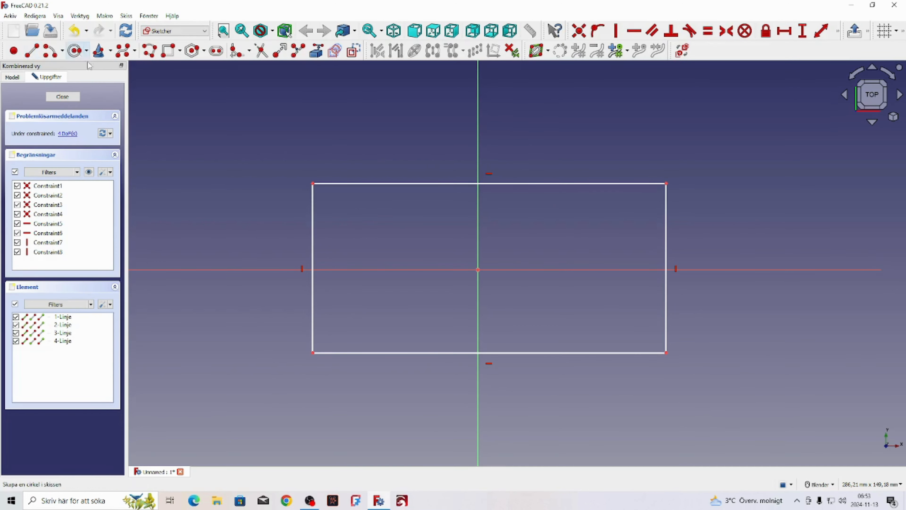
click(384, 265)
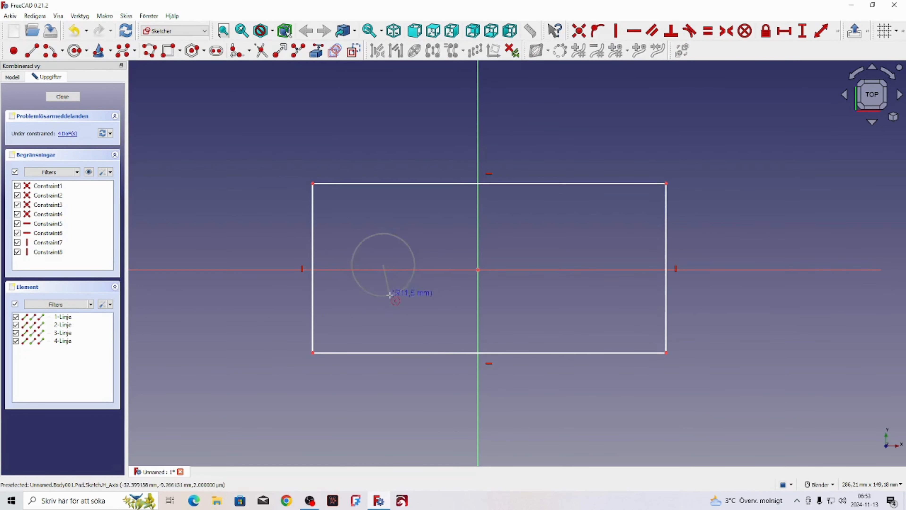
click(392, 321)
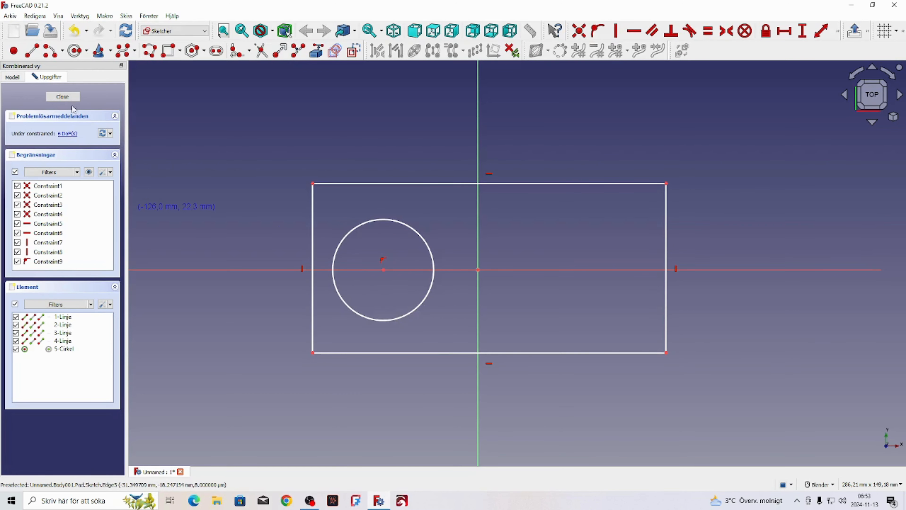
click(63, 97)
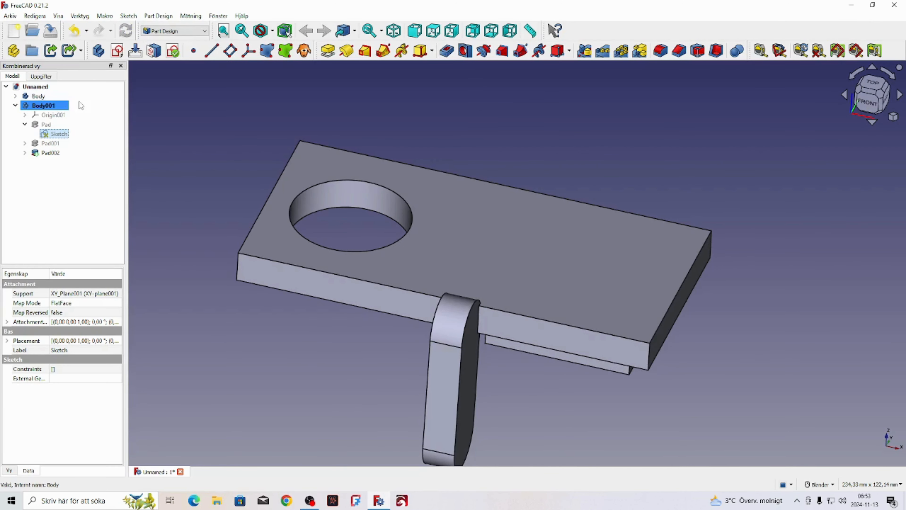
- Examine the positions of the block and slot pads relative to the plate following the base sketch edit
scroll(458, 243, down, 2)
middle_drag(605, 370, 543, 356)
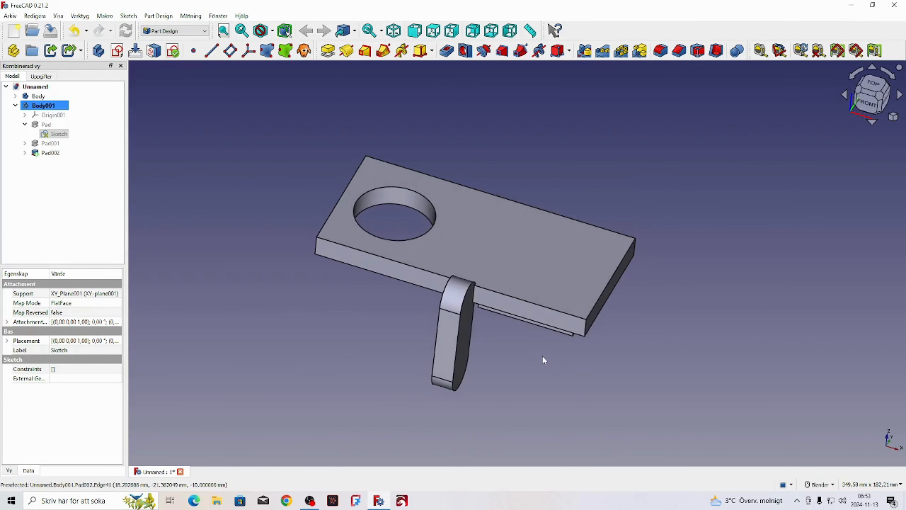
scroll(560, 251, up, 2)
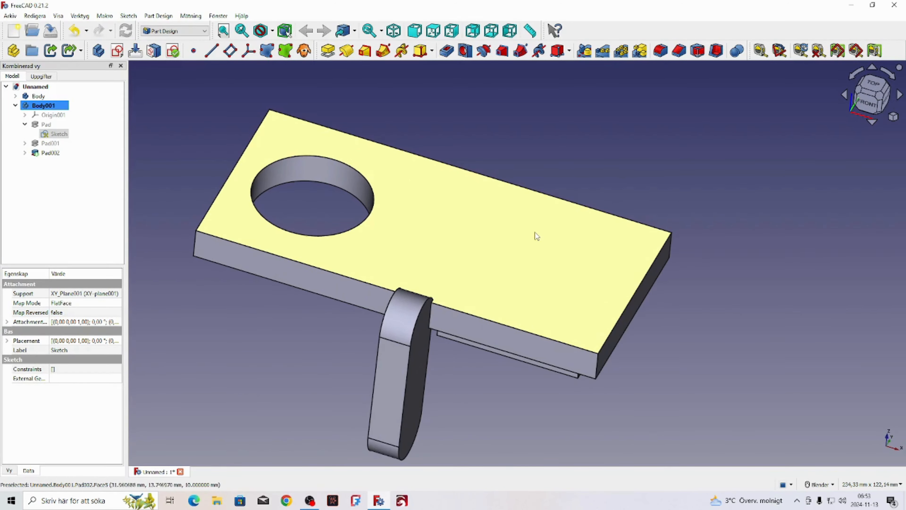
scroll(704, 196, down, 2)
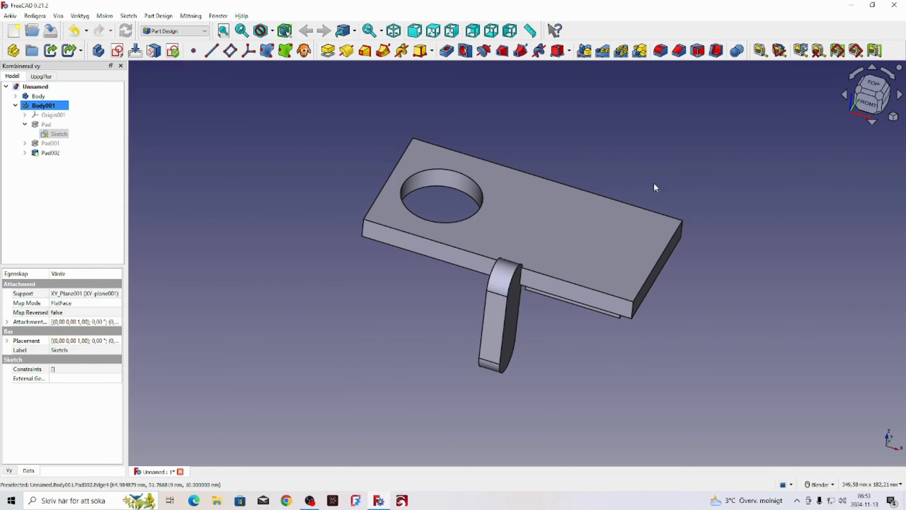
scroll(656, 189, up, 1)
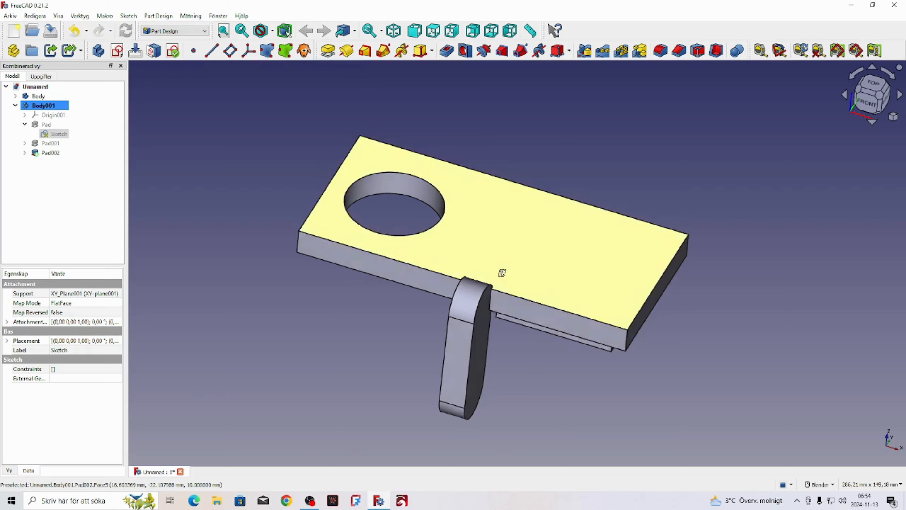
mouse_move(502, 270)
middle_down()
mouse_move(467, 195)
mouse_move(467, 115)
mouse_move(472, 263)
mouse_move(498, 301)
mouse_move(518, 288)
mouse_move(510, 278)
middle_up()
scroll(499, 274, down, 3)
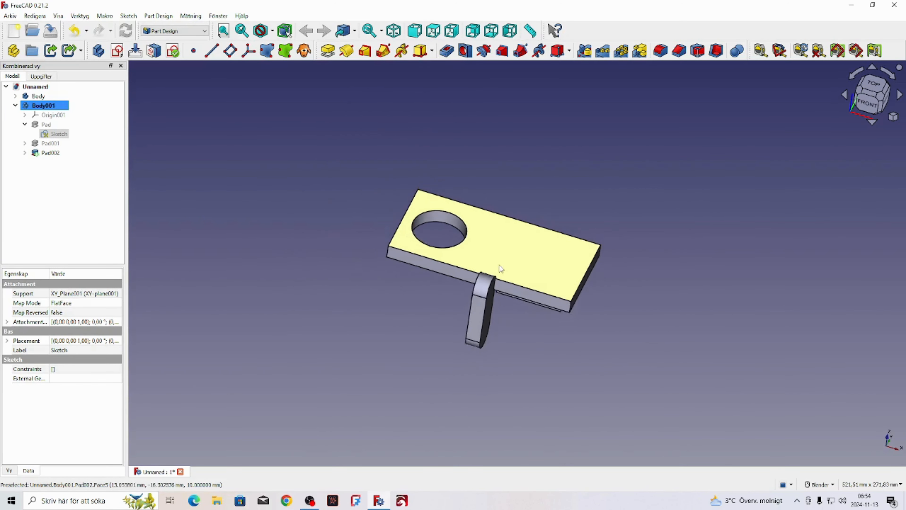
scroll(473, 202, up, 2)
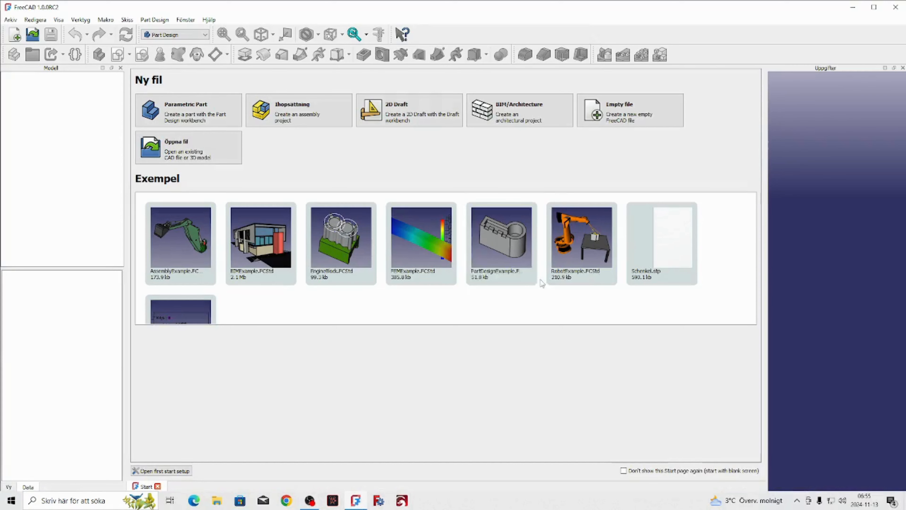
- Create an empty document, add a body, and start a sketch on the XY plane
click(635, 114)
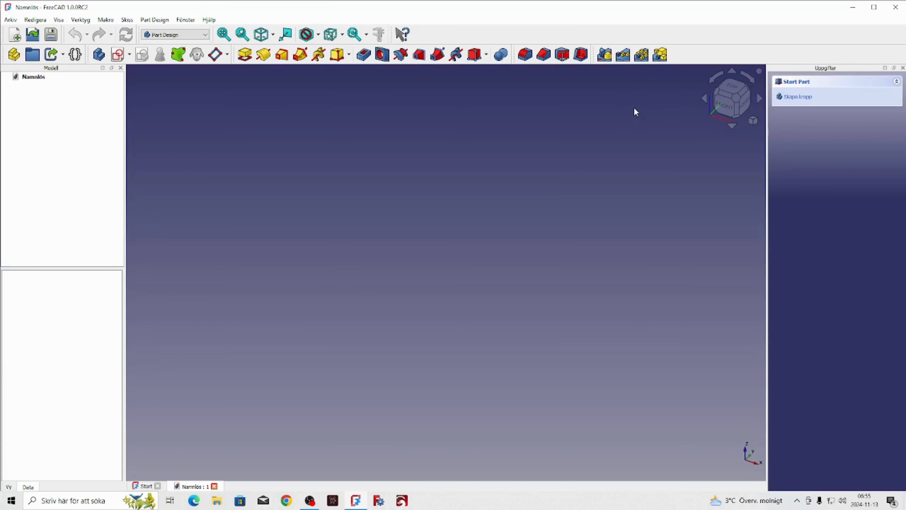
click(99, 55)
click(118, 55)
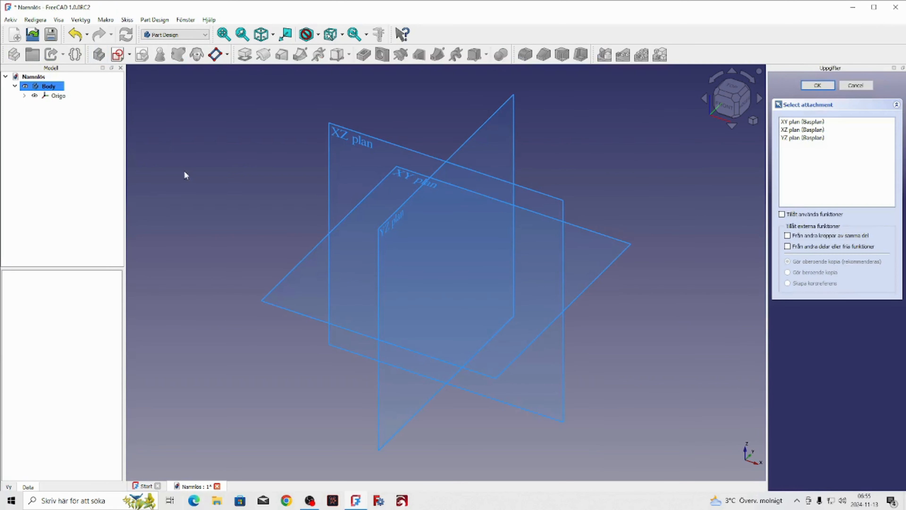
click(299, 270)
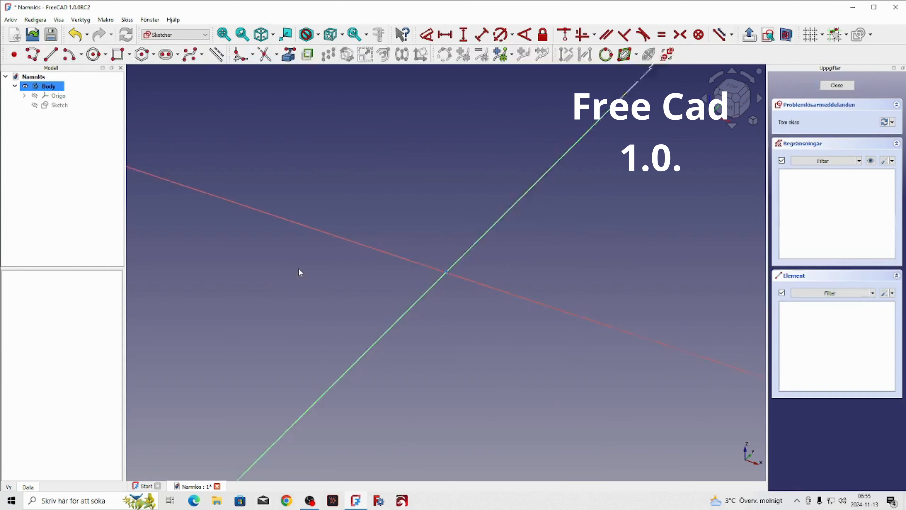
- Sketch a wide rectangle around the origin and pad it 10 mm
click(116, 55)
click(210, 191)
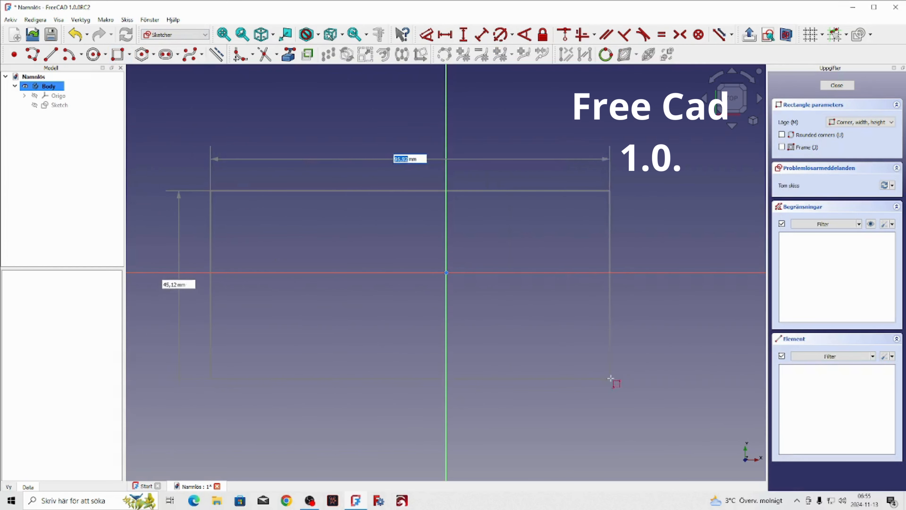
click(624, 370)
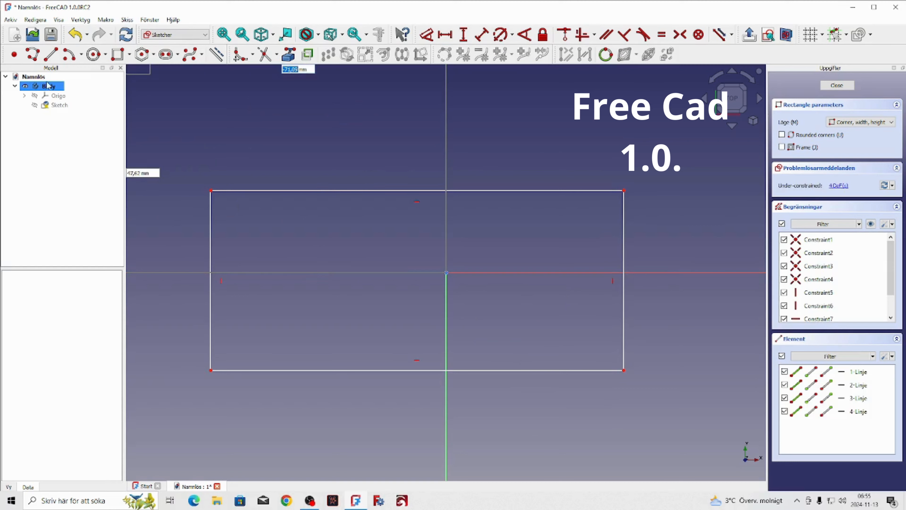
click(839, 87)
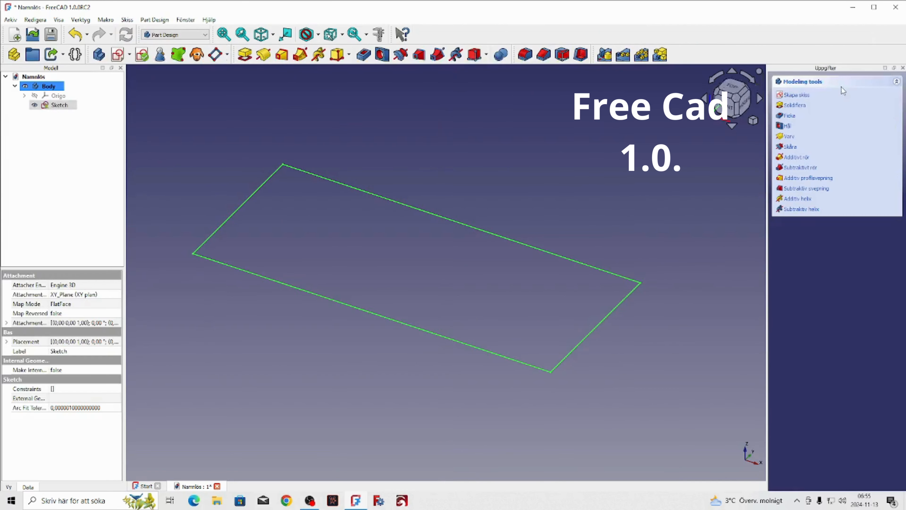
click(244, 55)
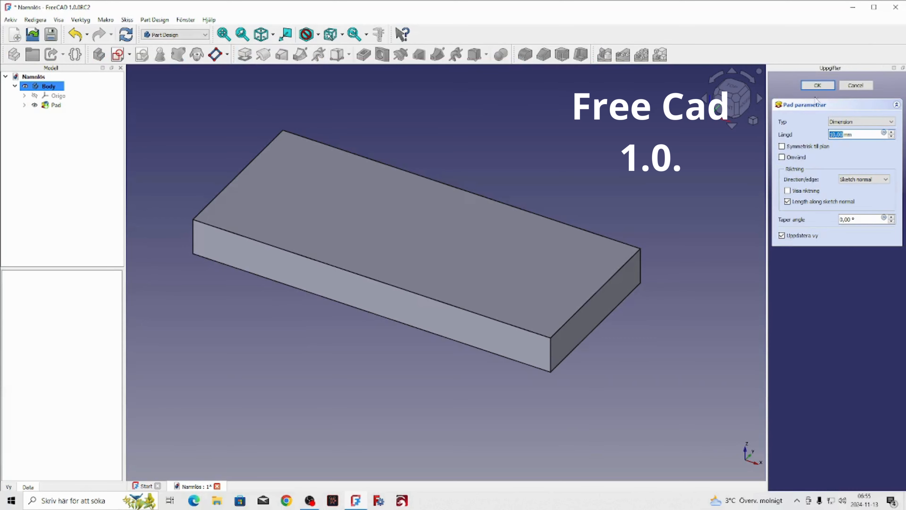
click(817, 85)
- On the plate's upper face, sketch a hexagon near the +X end, move its centre onto the horizontal axis, and pad it 10 mm
click(442, 247)
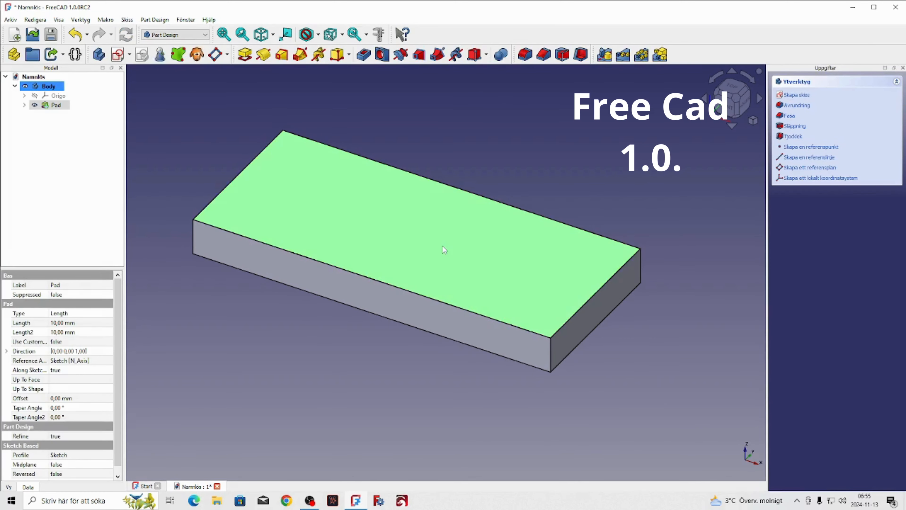
click(117, 54)
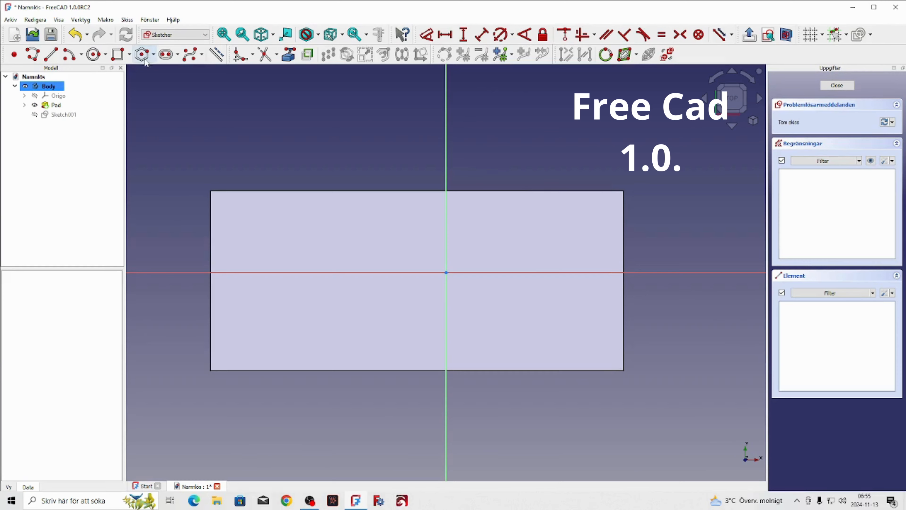
click(143, 54)
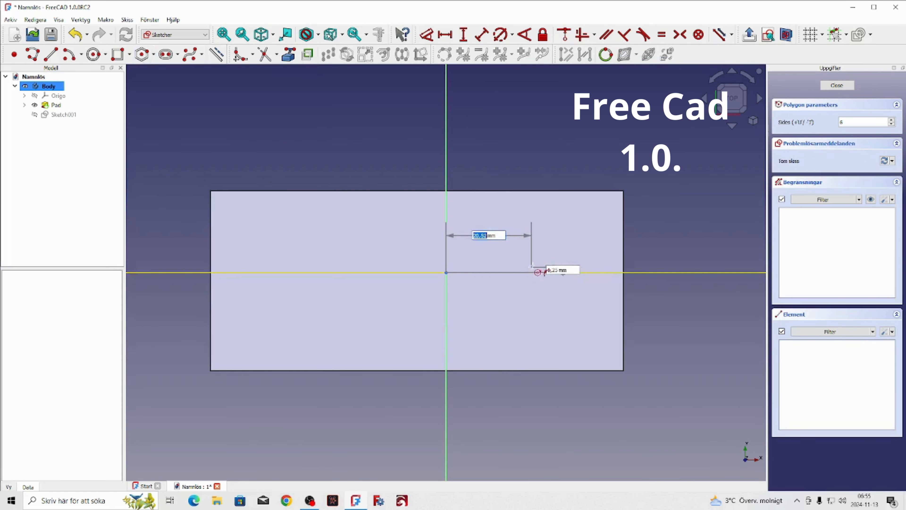
click(521, 233)
click(518, 296)
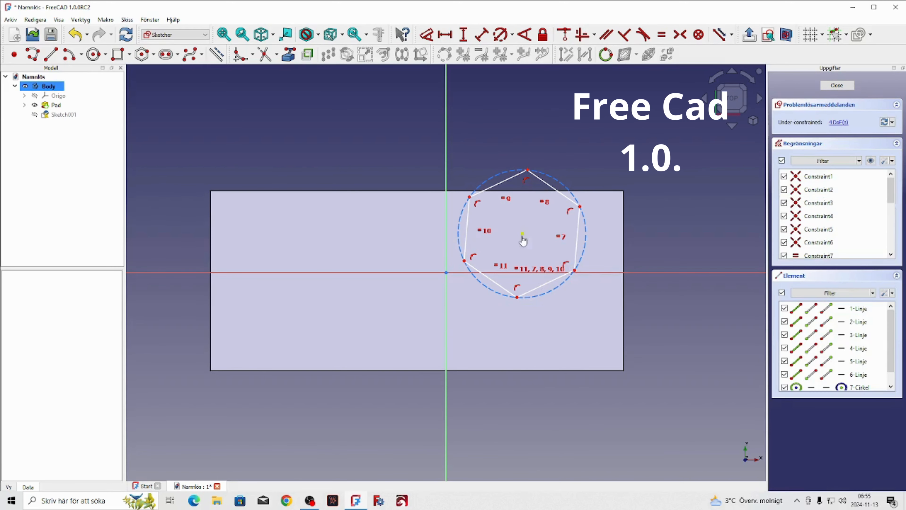
drag(522, 234, 534, 272)
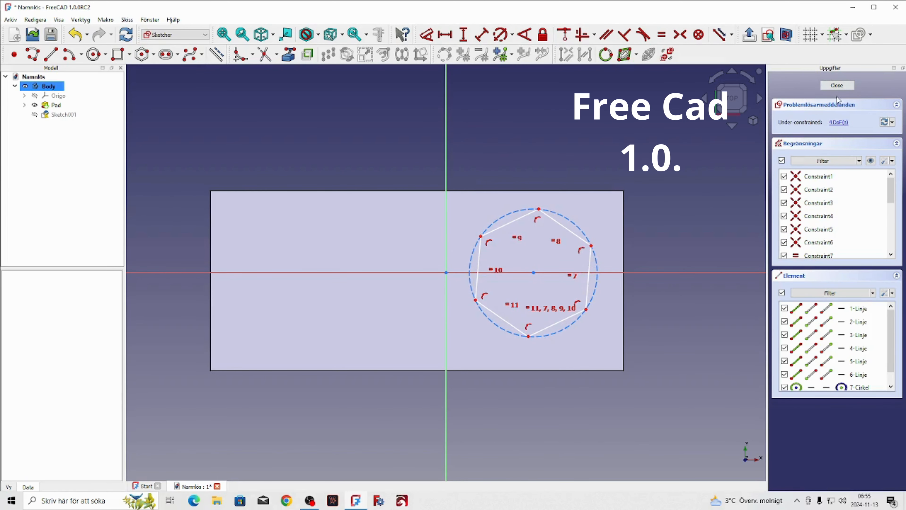
click(836, 85)
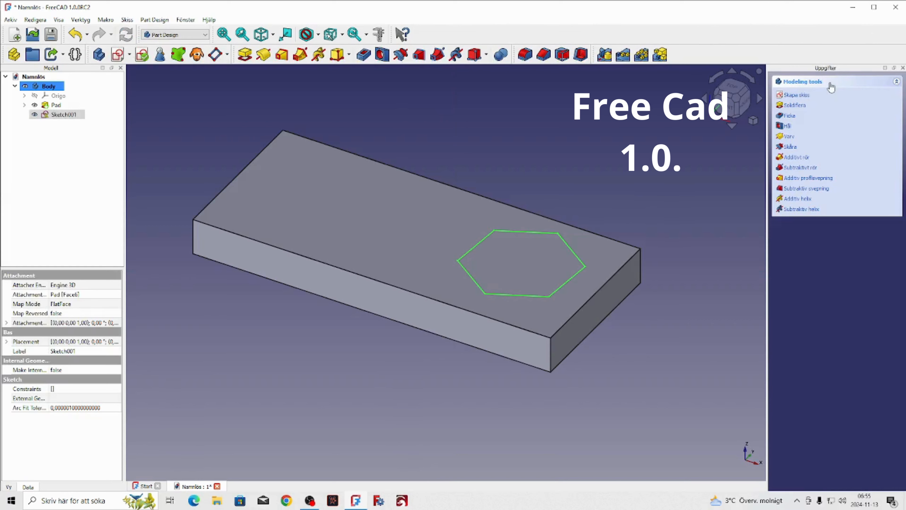
click(245, 54)
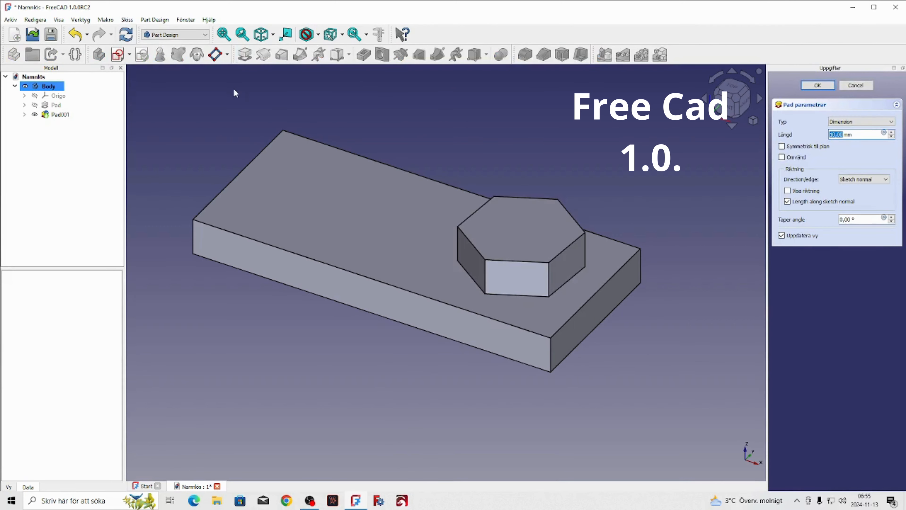
- On the hexagonal block's upper face, sketch a slot about 31 mm between centres at about 102°, overhanging the plate's back edge, and pad it 10 mm
click(532, 229)
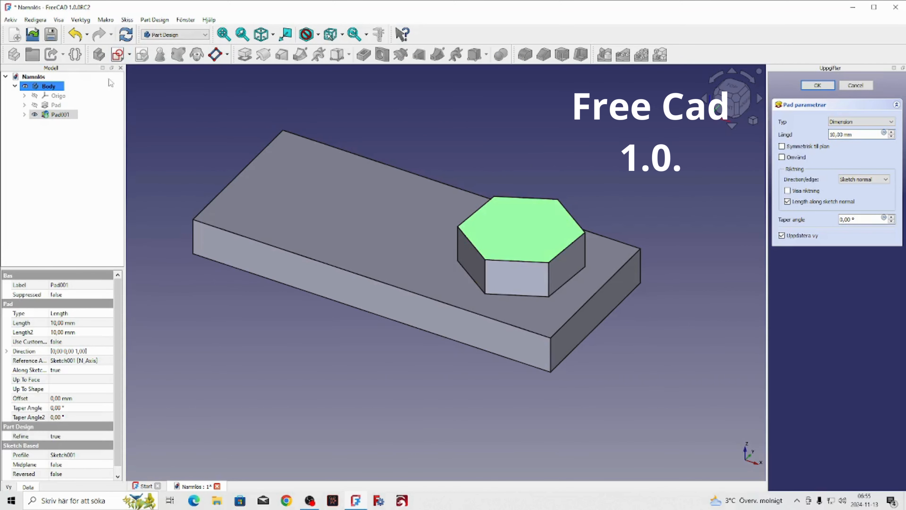
click(118, 55)
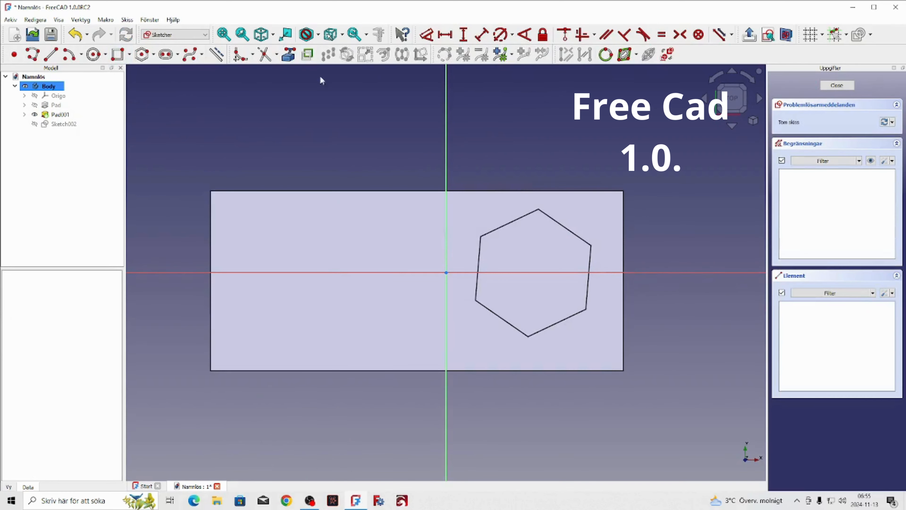
click(164, 55)
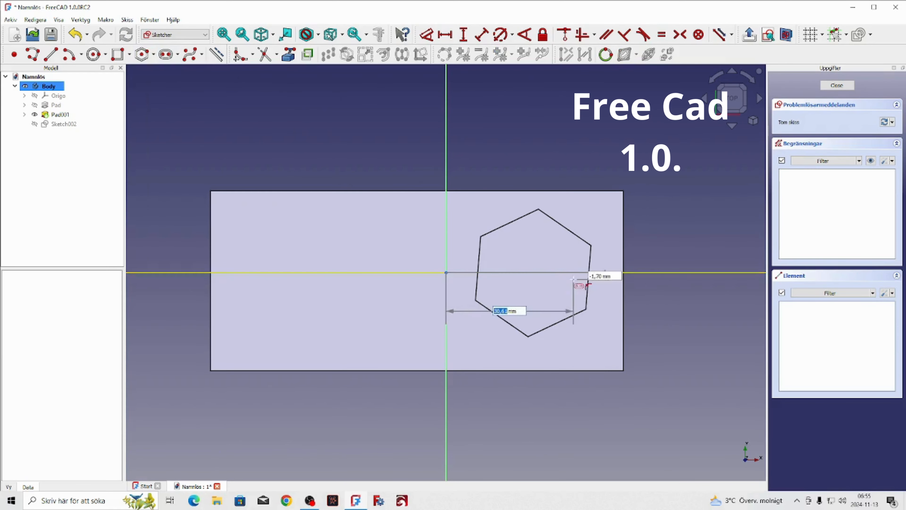
click(538, 290)
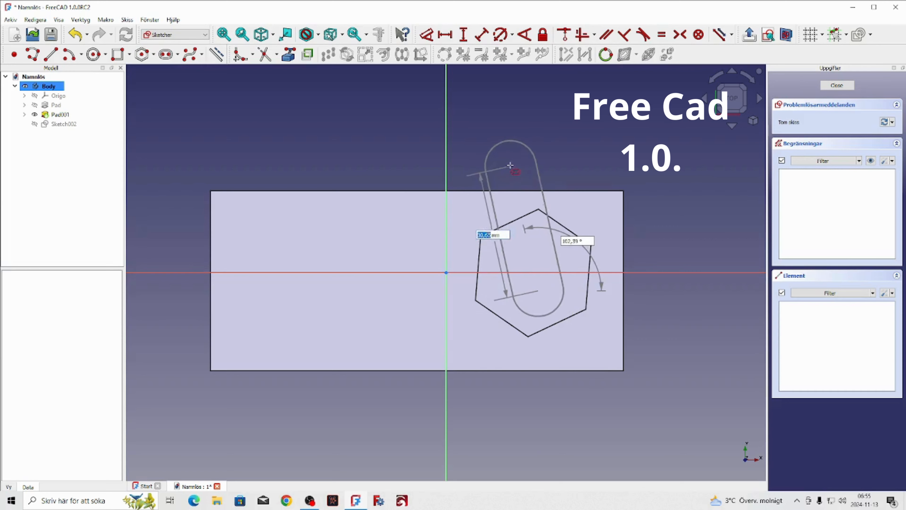
click(511, 165)
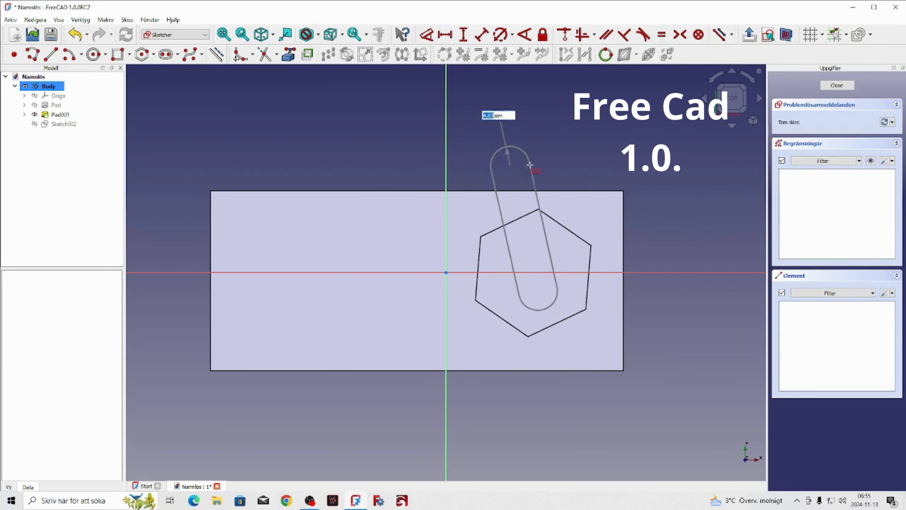
click(532, 159)
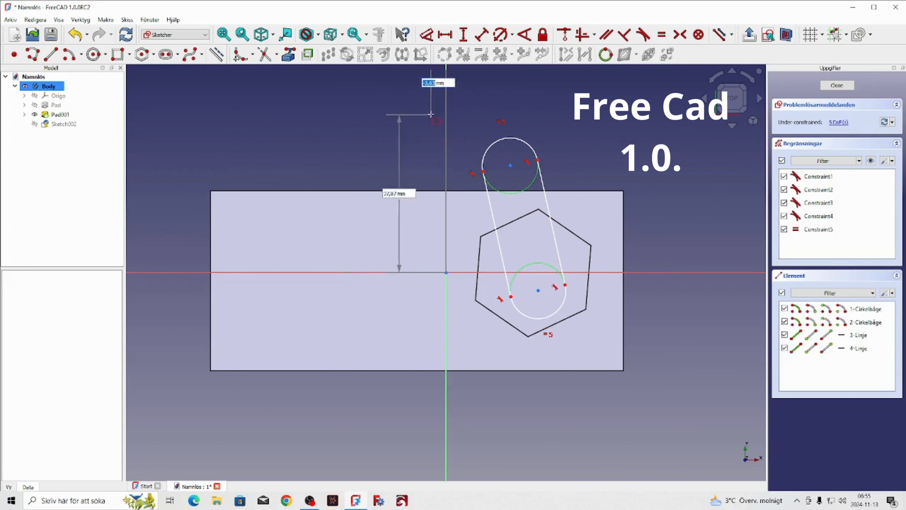
key(Escape)
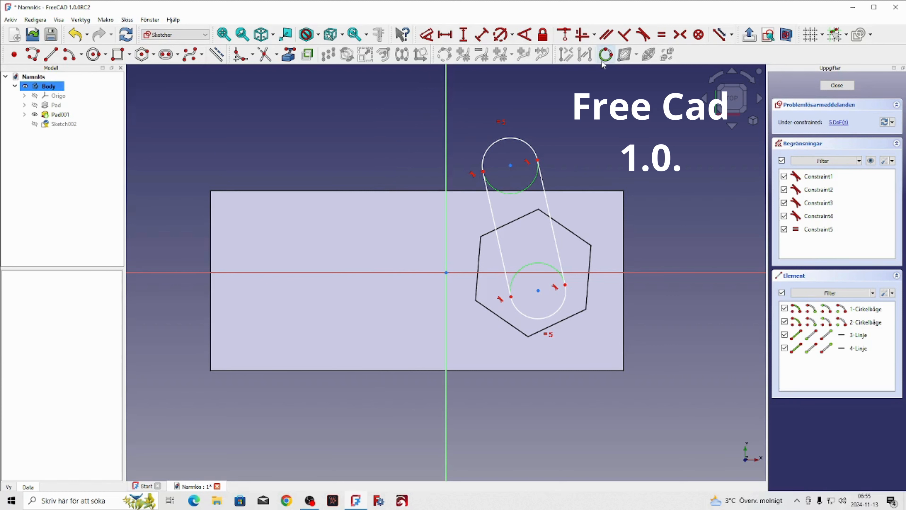
click(849, 87)
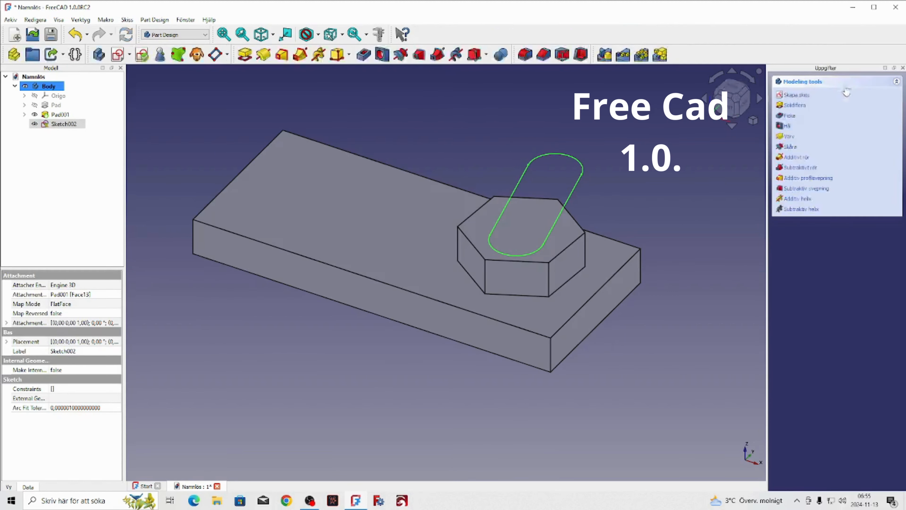
click(245, 55)
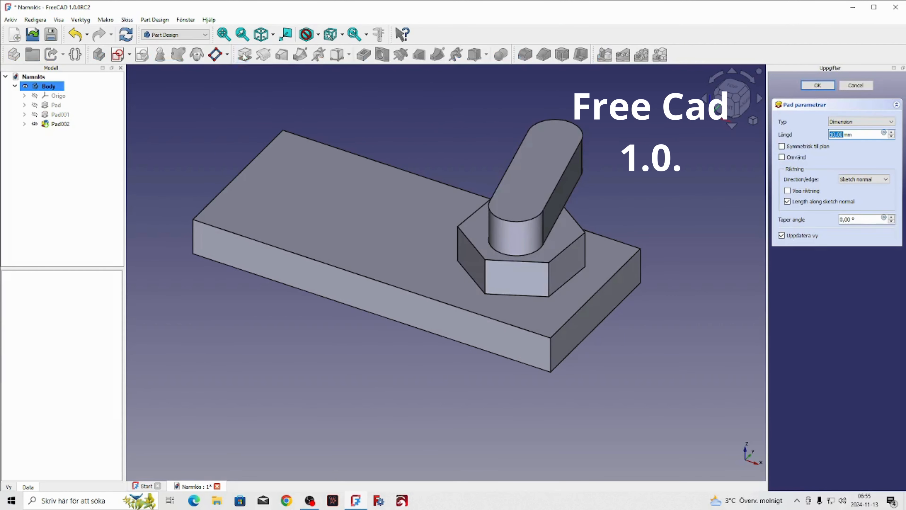
- Reopen the base pad's sketch, add a hexagon near the rectangle's -X end with its centre just below the horizontal axis, and close the sketch
middle_drag(550, 301, 548, 247)
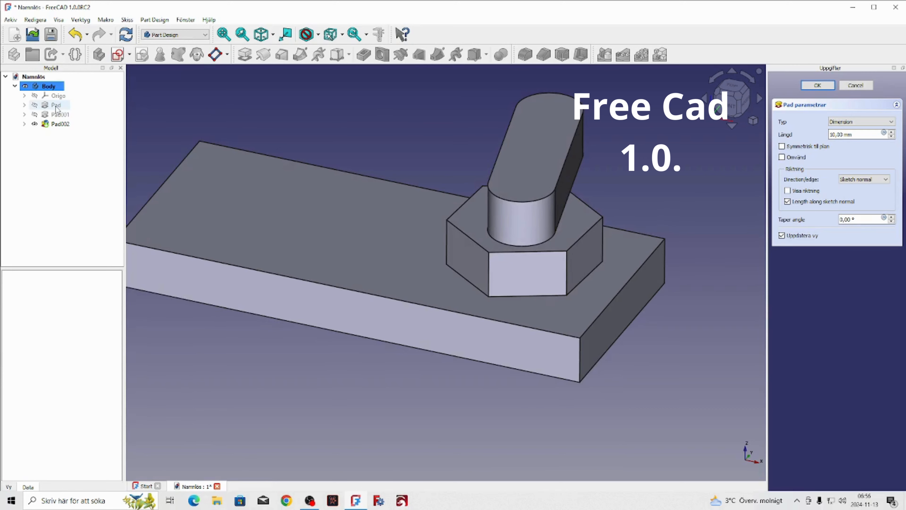
click(25, 106)
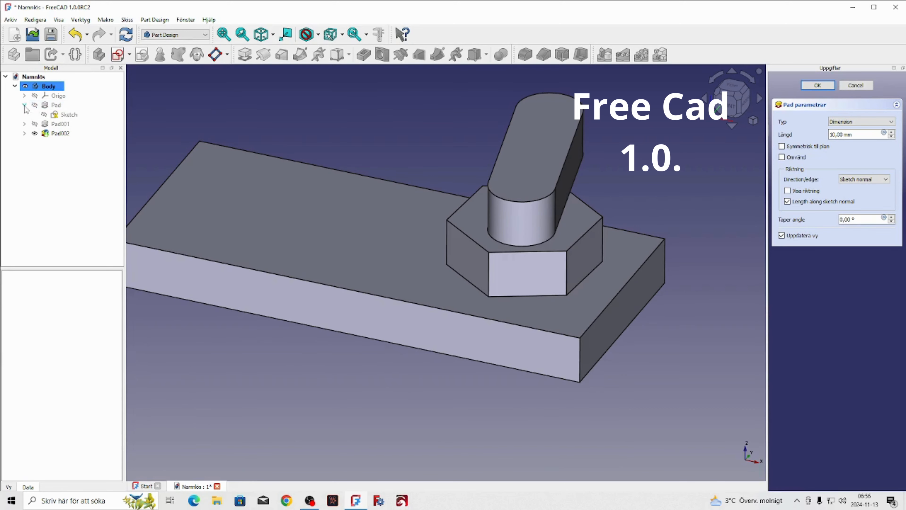
click(69, 115)
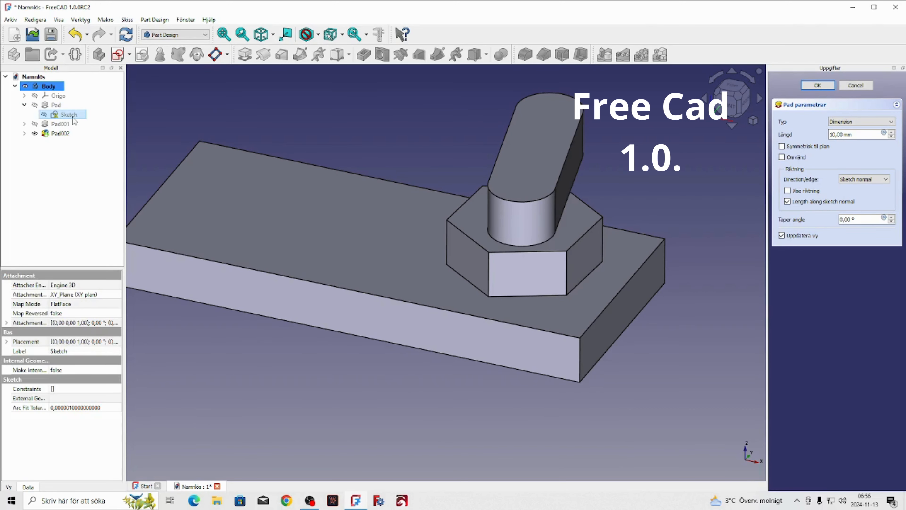
double_click(68, 115)
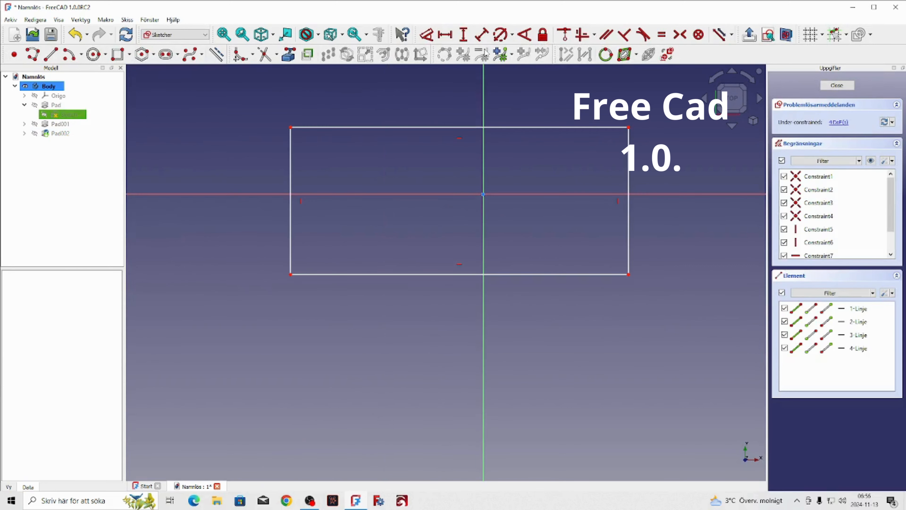
click(142, 55)
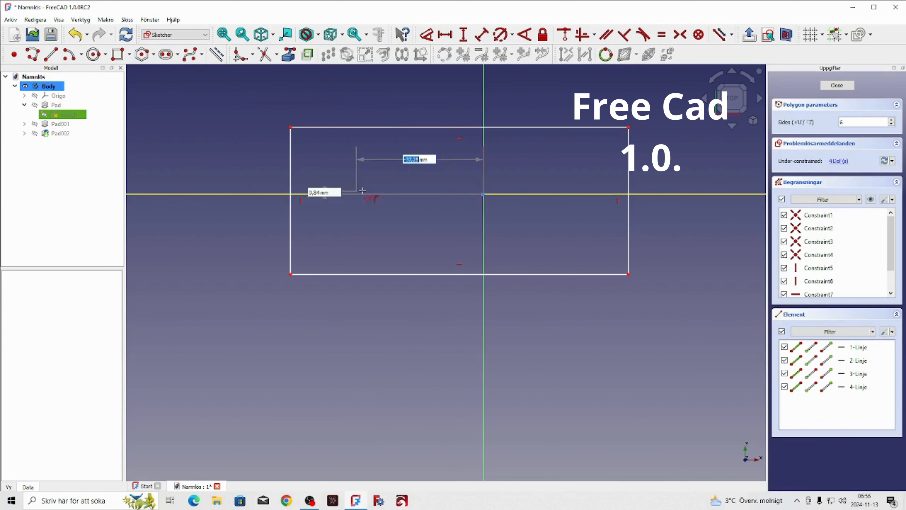
click(350, 181)
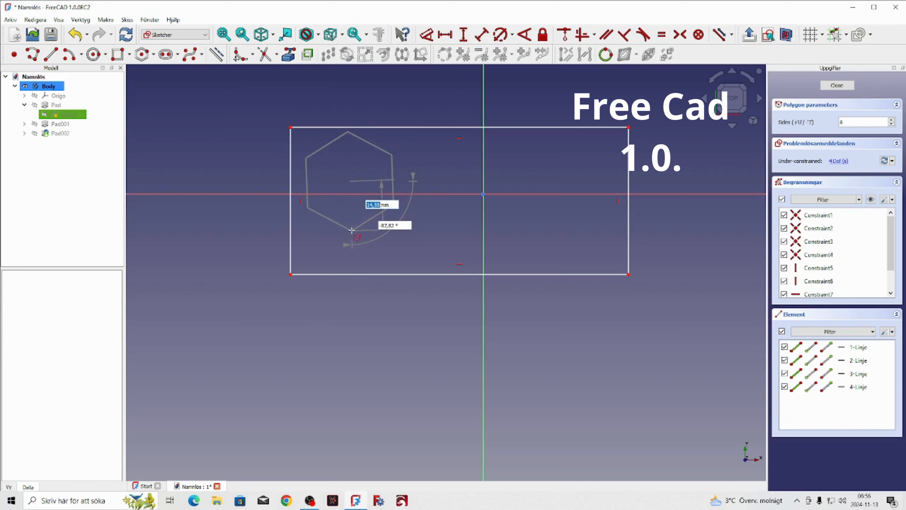
click(393, 205)
key(Escape)
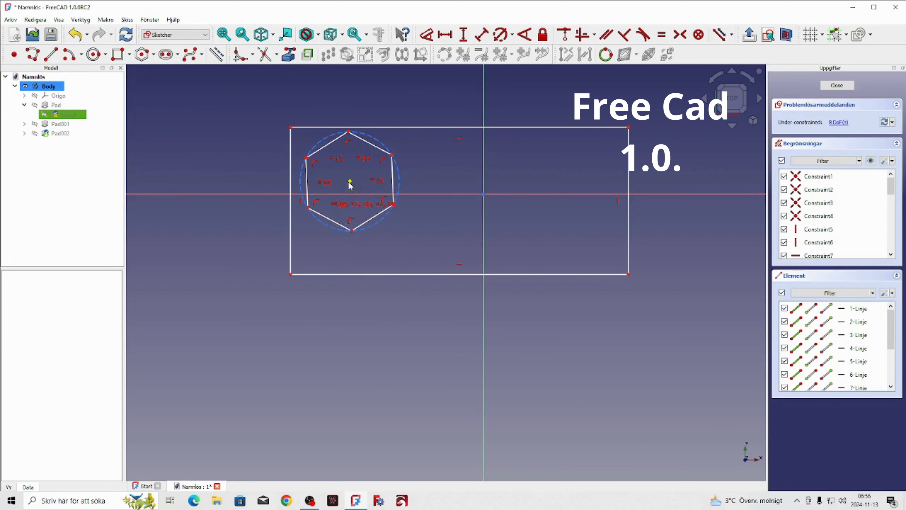
drag(350, 181, 353, 199)
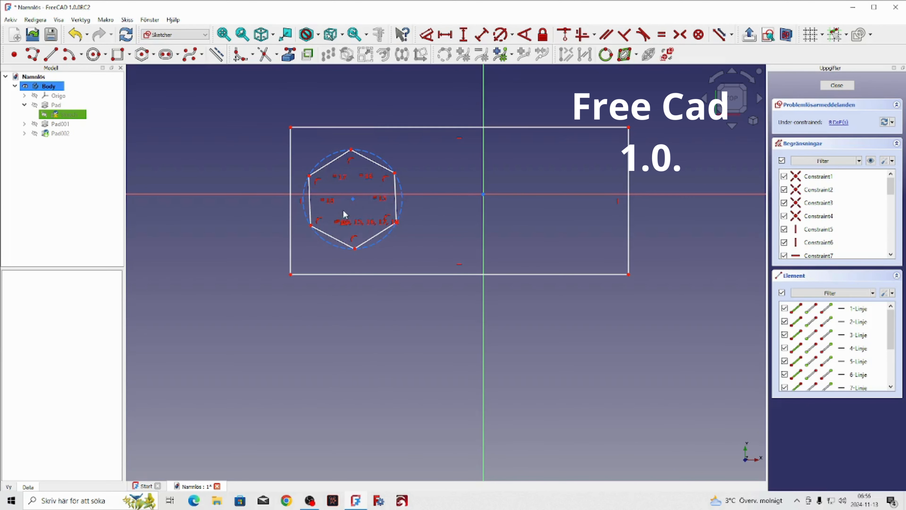
click(837, 85)
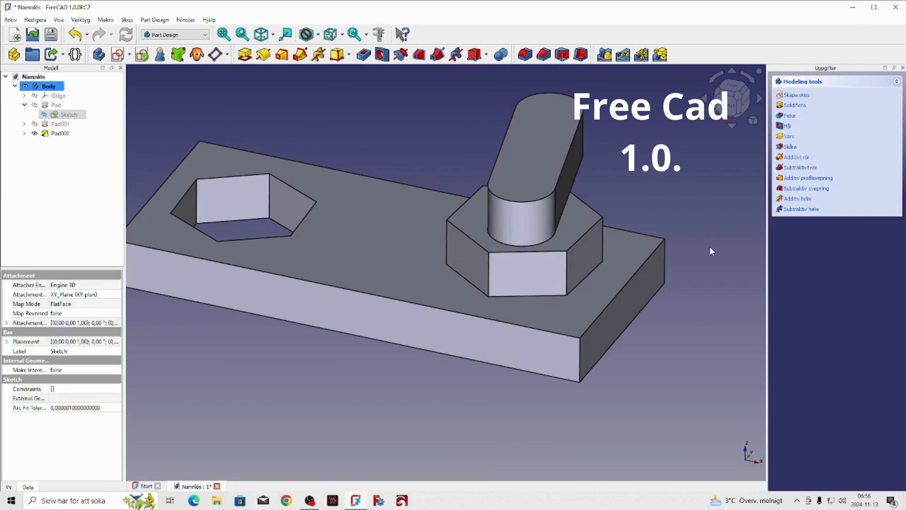
scroll(709, 247, down, 3)
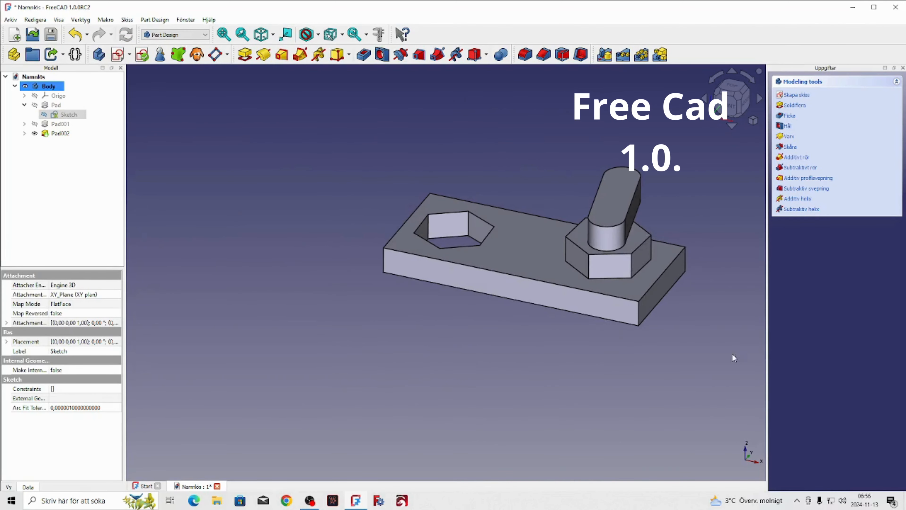
scroll(743, 279, up, 2)
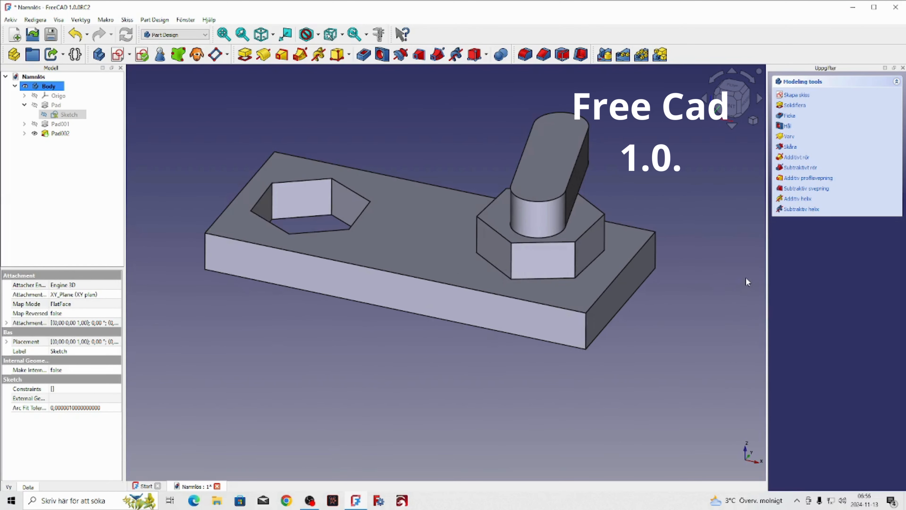